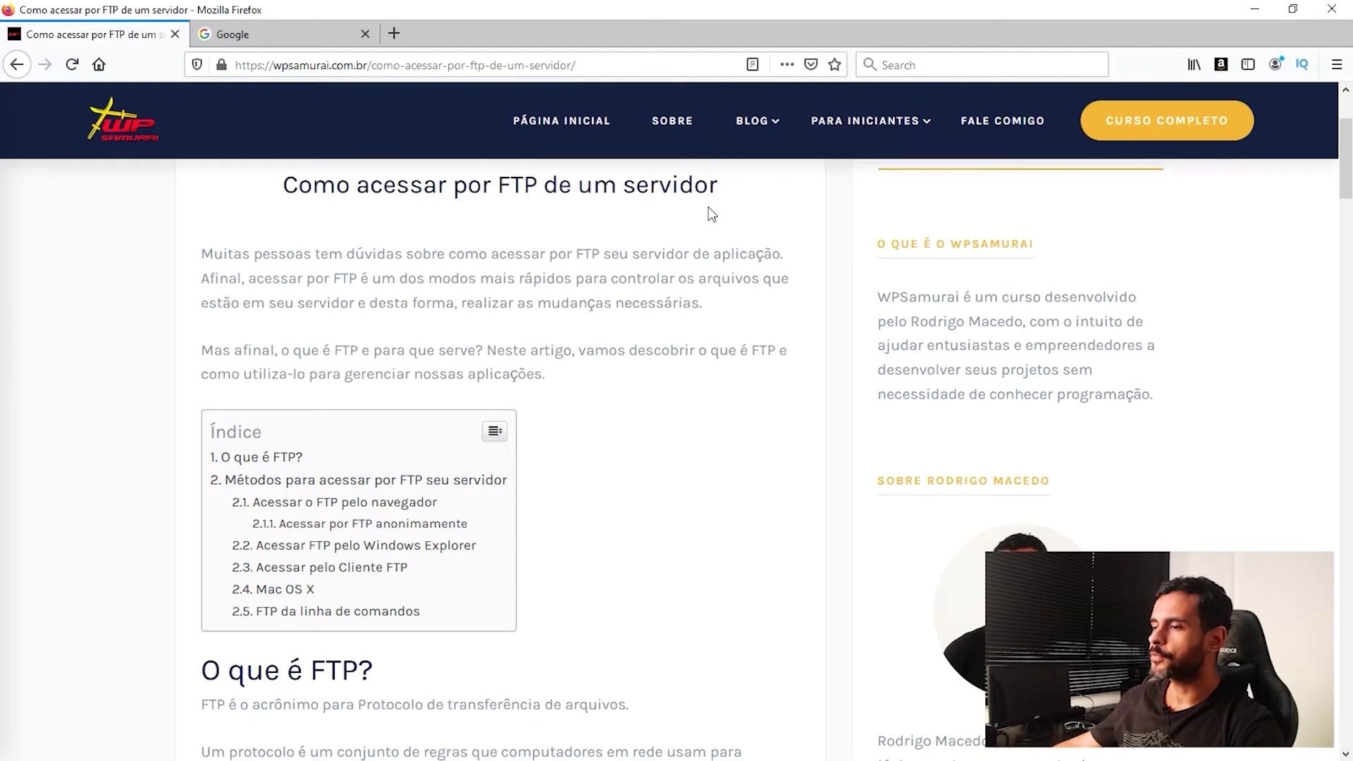
Read through the FTP article's explanation and its sections on browser and Windows Explorer access
scroll(211, 423, "down", 5)
scroll(236, 419, "down", 3)
left_click_drag(203, 400, 810, 409)
scroll(478, 430, "down", 5)
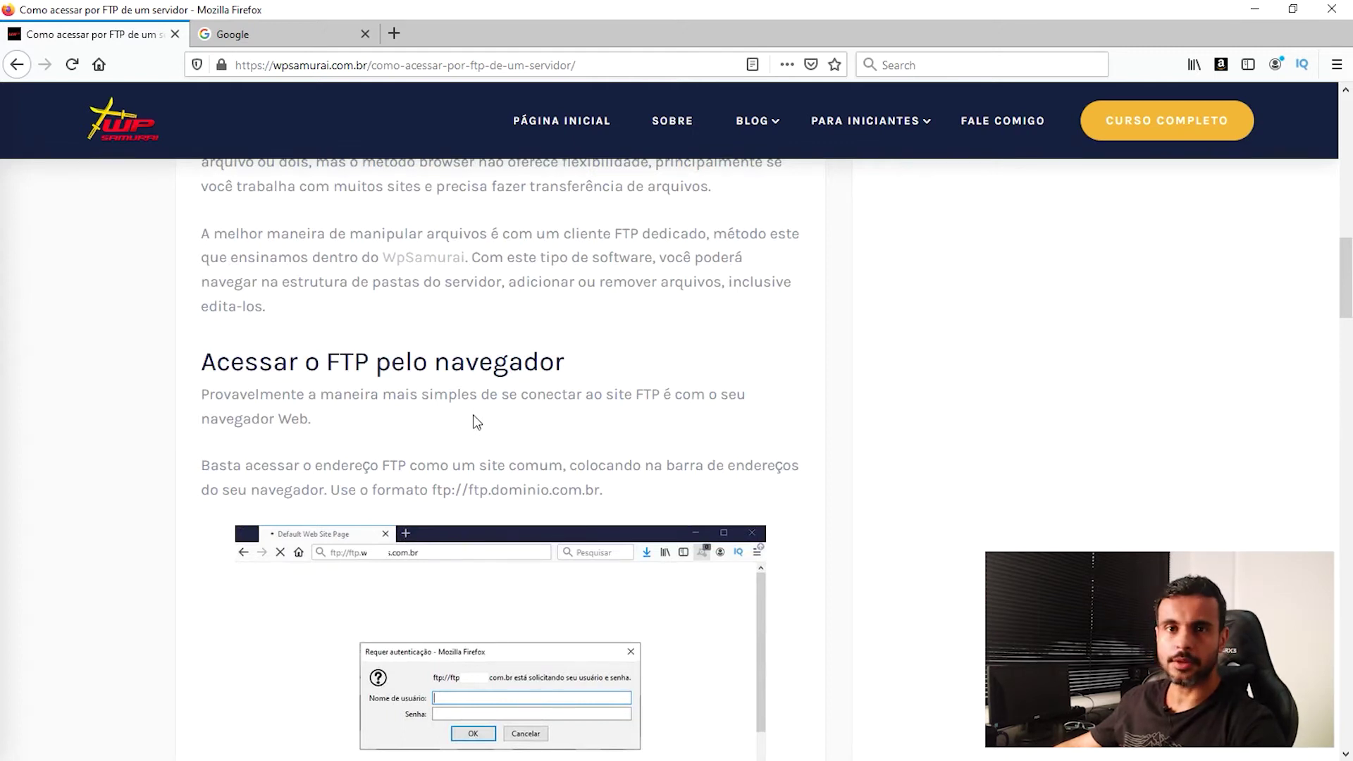
scroll(346, 409, "down", 6)
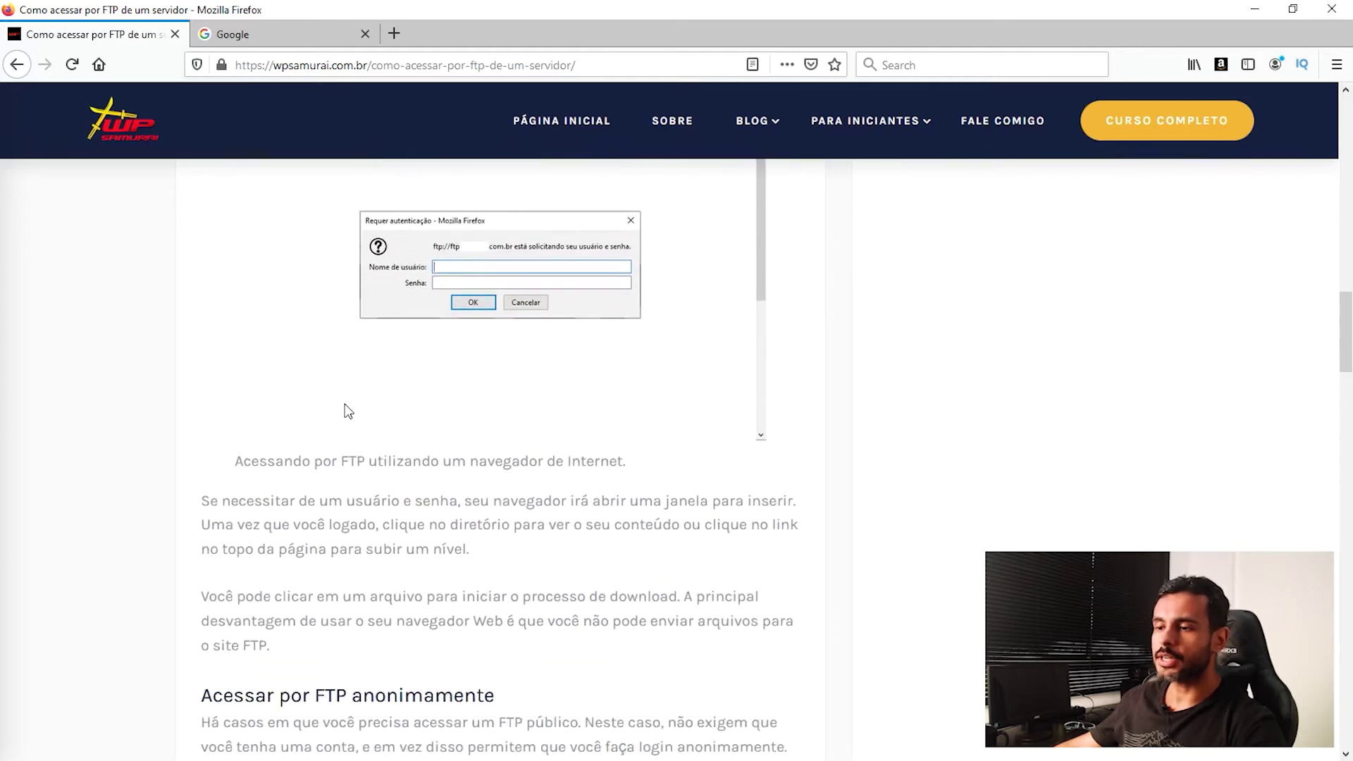
scroll(347, 411, "down", 11)
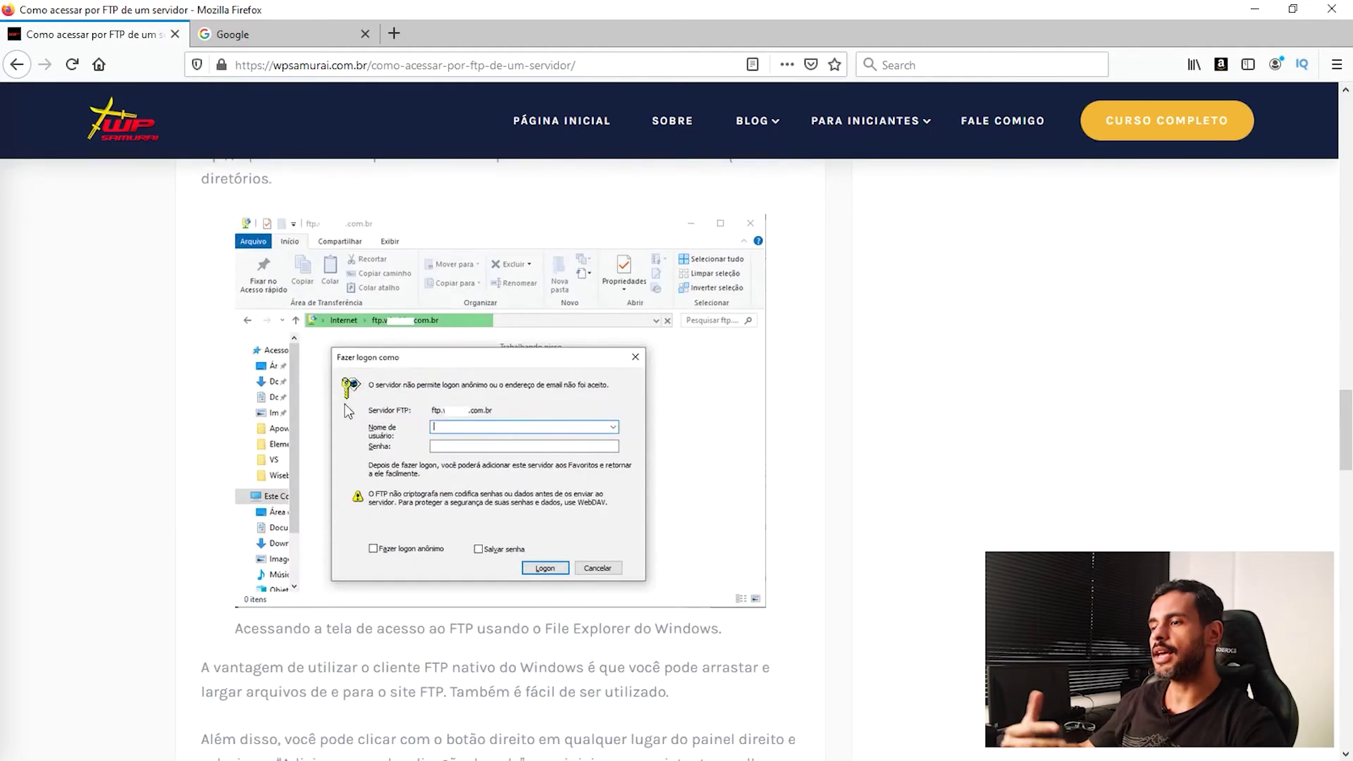
scroll(346, 411, "down", 2)
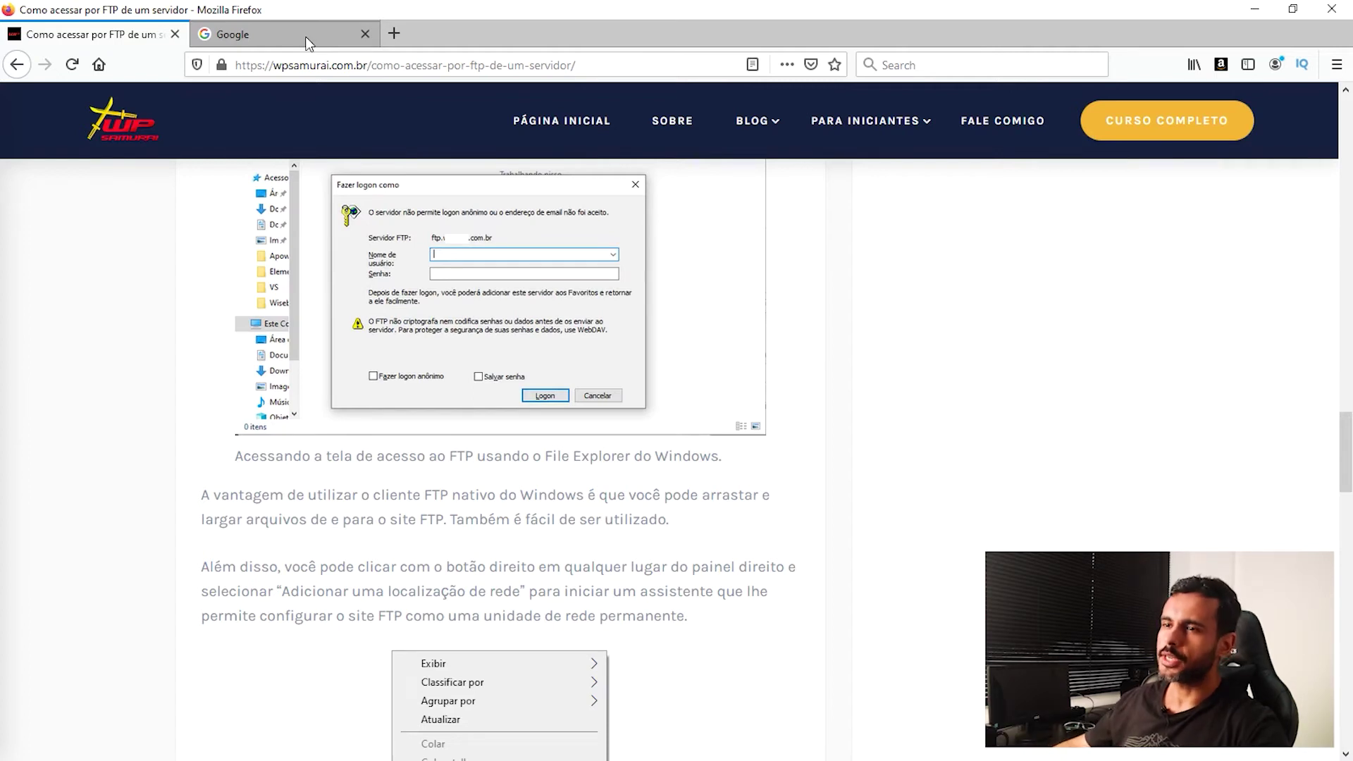
Search Google for filezilla and open the official FileZilla project website from the results
left_click(307, 41)
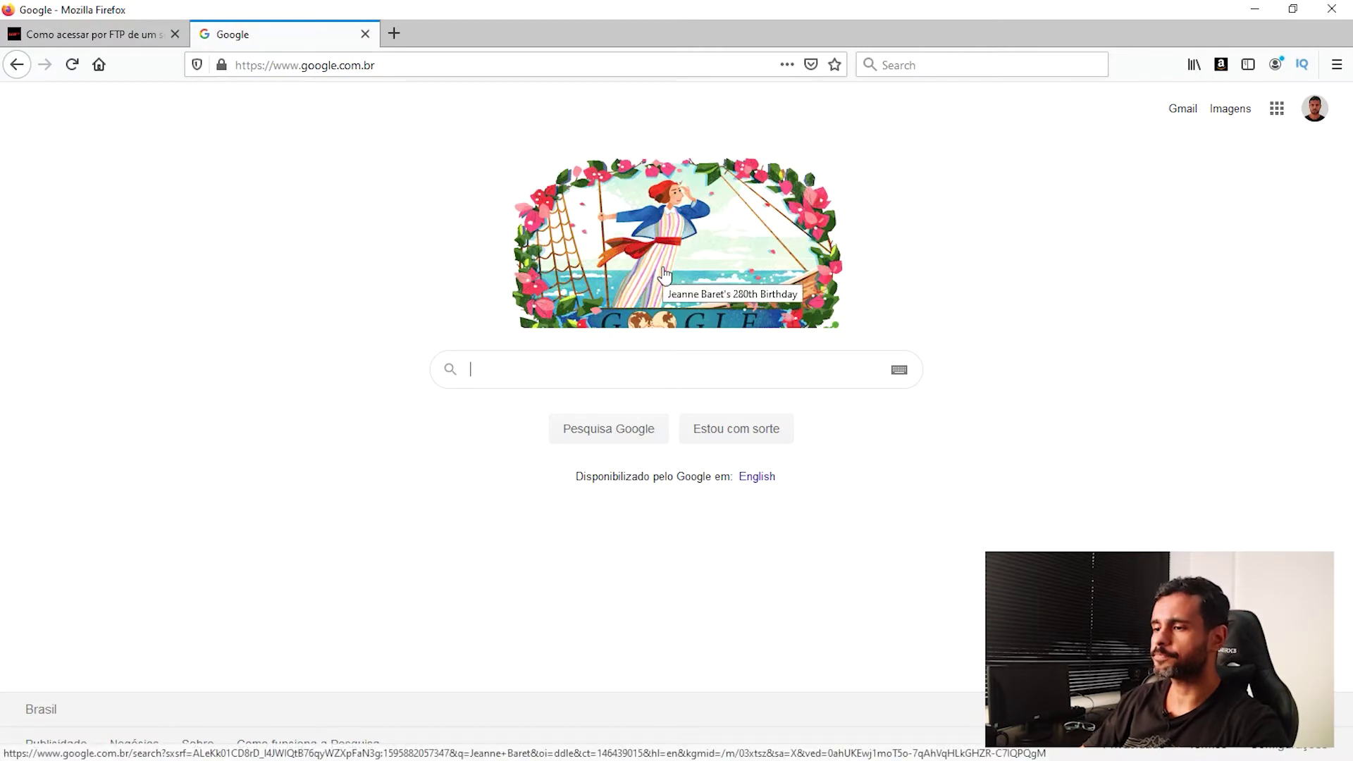
type("filezilla")
key("Return")
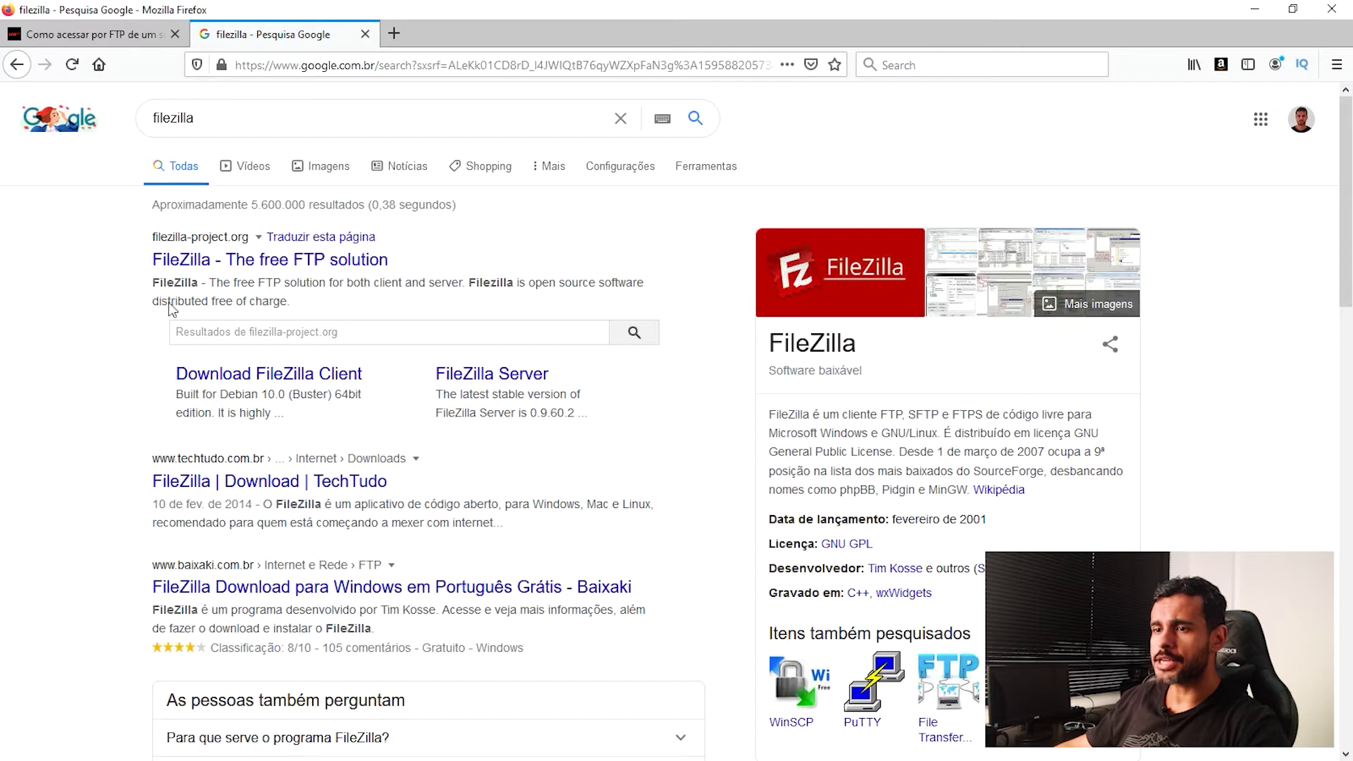
left_click(177, 267)
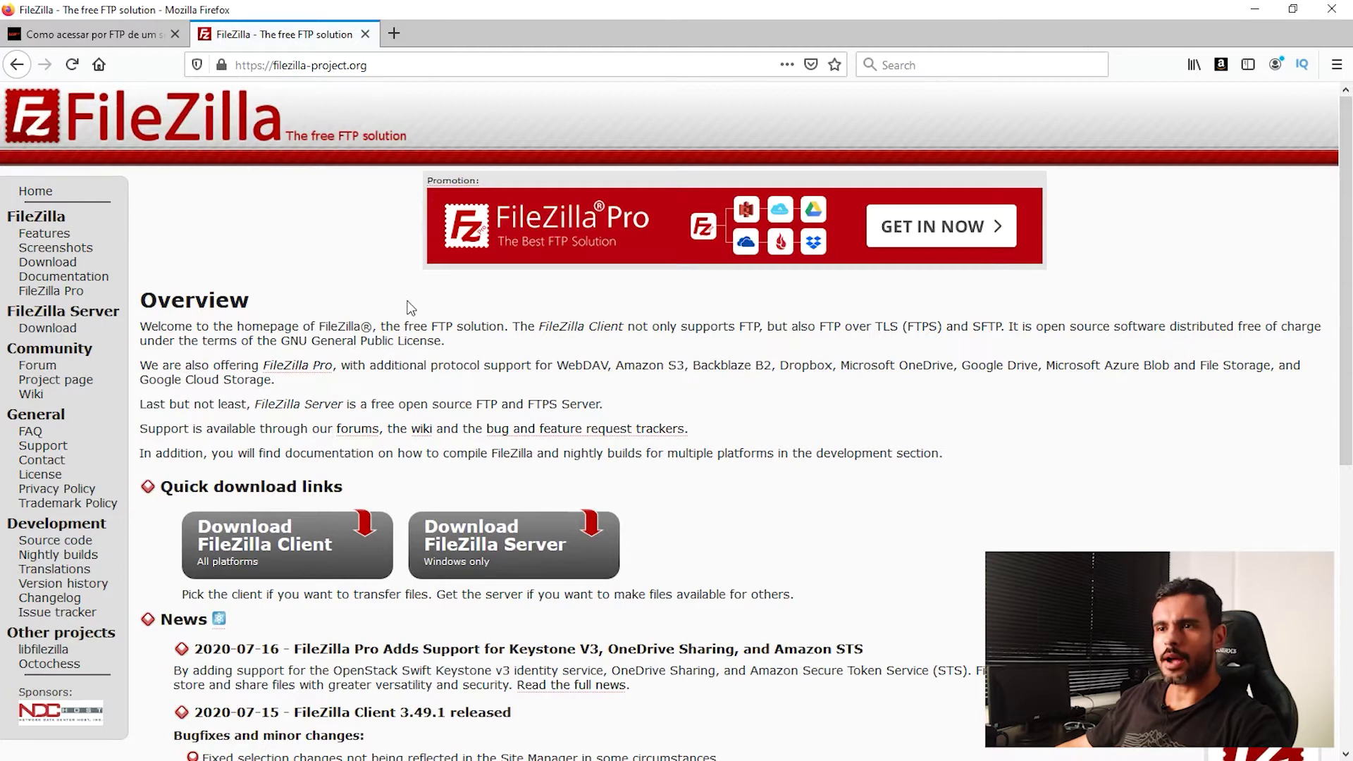
Download the free standard edition of FileZilla Client for Windows (64bit) and close the thank-you message
scroll(1064, 251, "down", 3)
scroll(1063, 251, "up", 3)
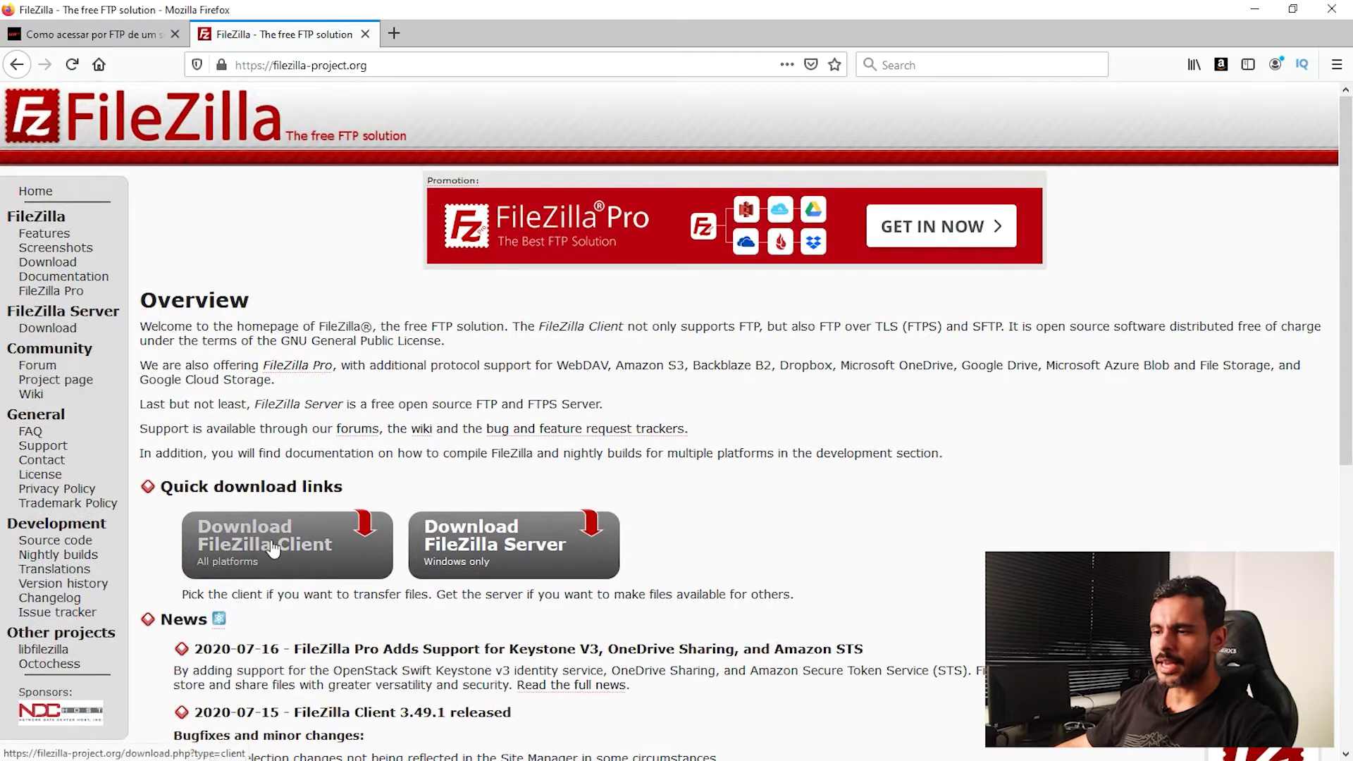
left_click(246, 551)
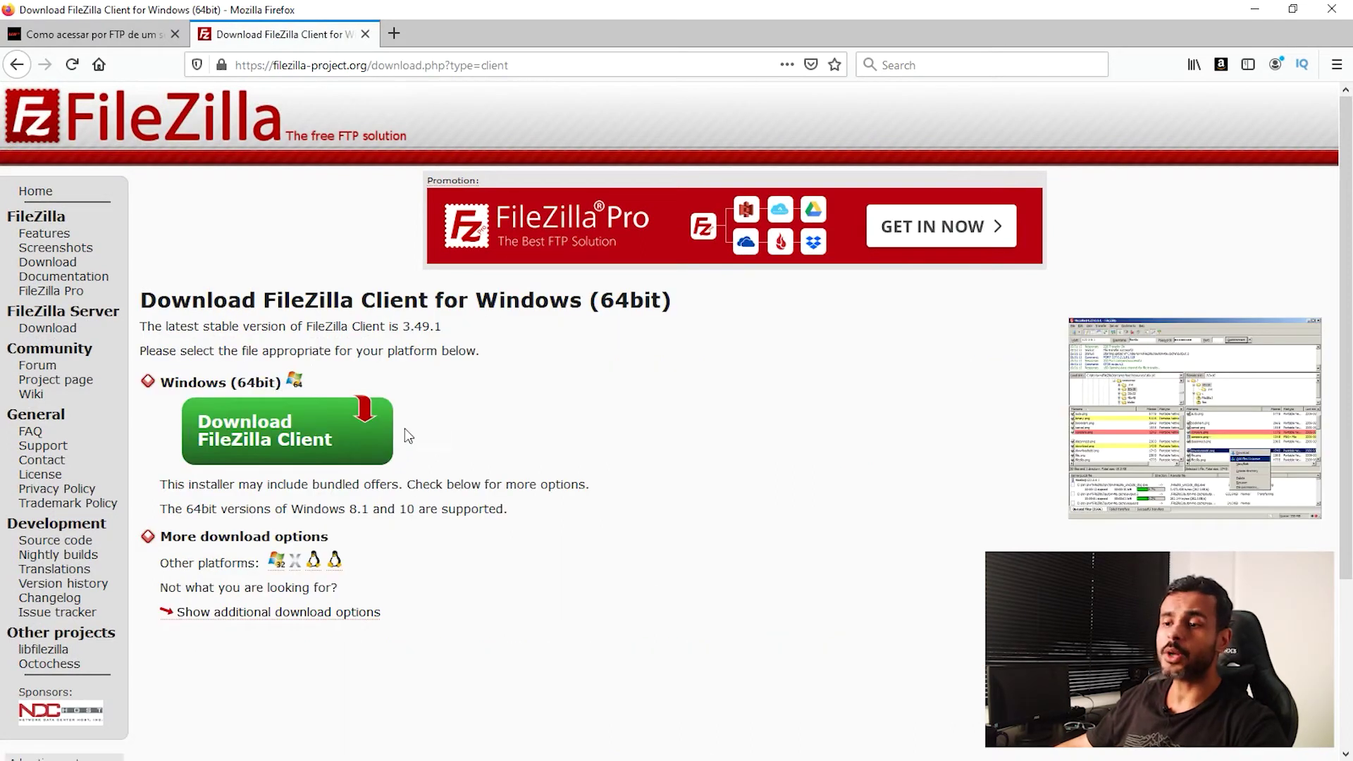
left_click(271, 450)
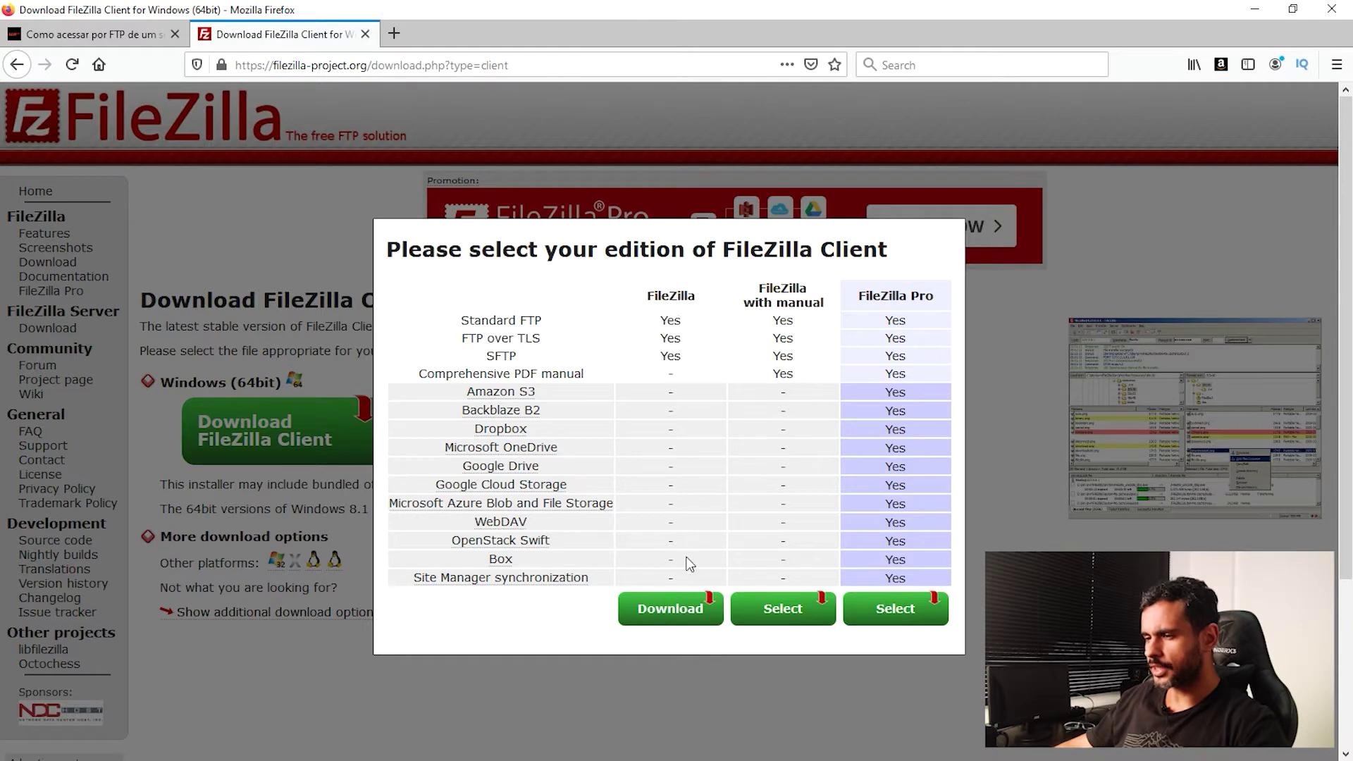
left_click(671, 609)
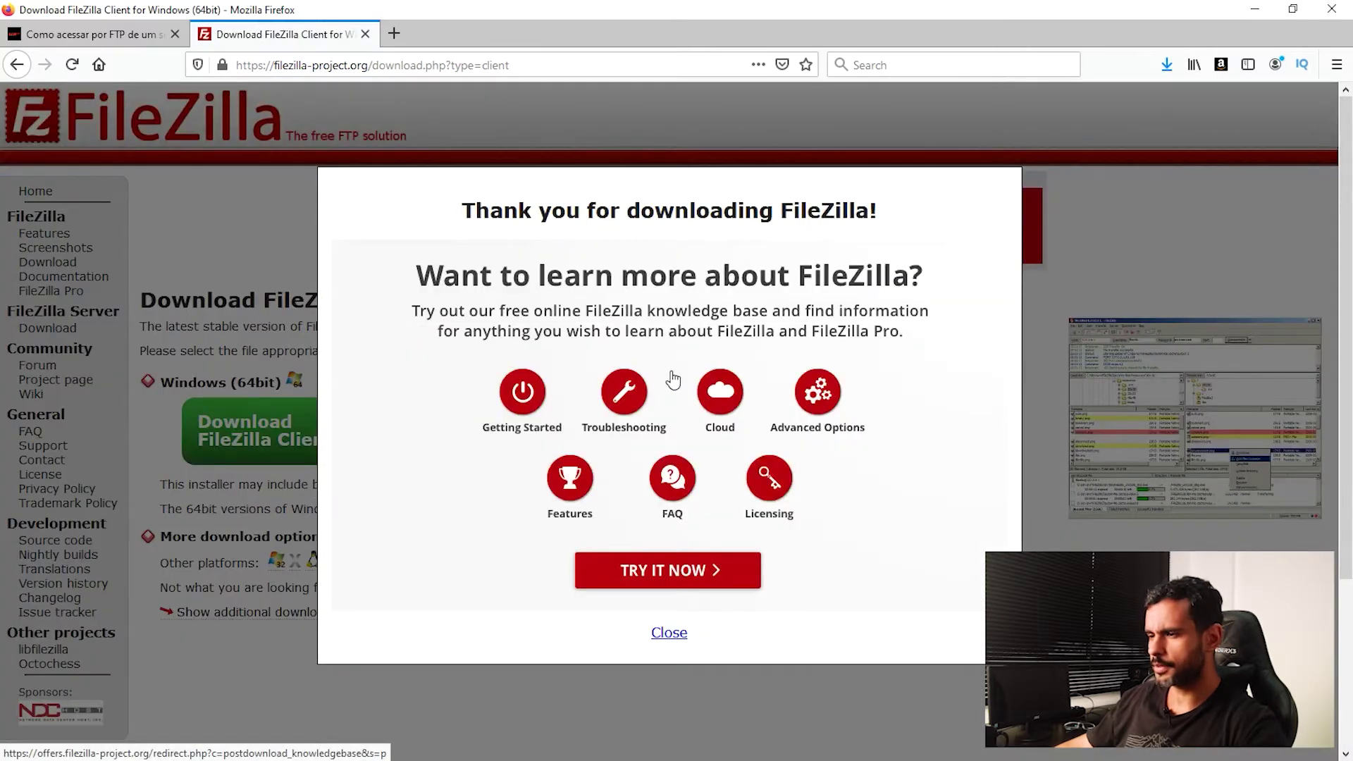
left_click(669, 635)
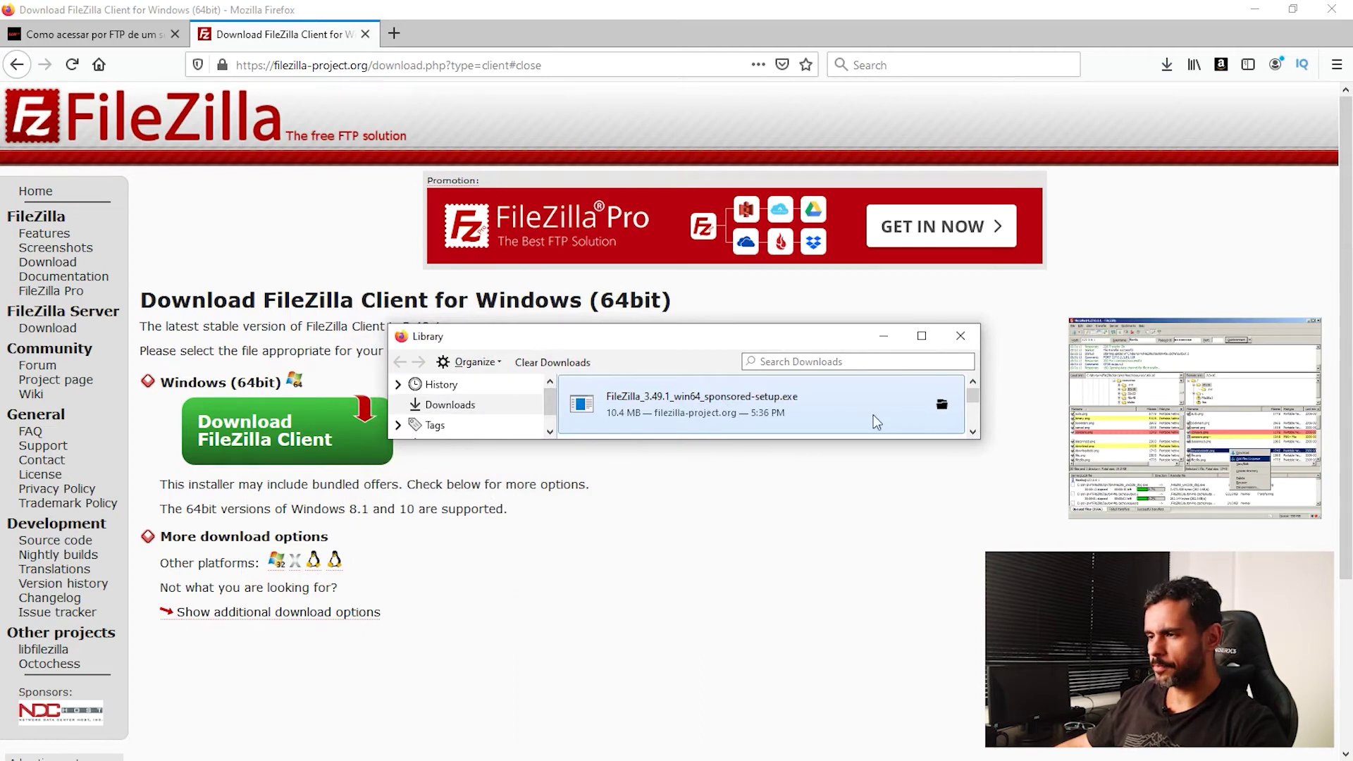
Run the downloaded FileZilla_3.49.1_win64_sponsored-setup.exe and choose installation for all users with the default components and destination folder
right_click(693, 409)
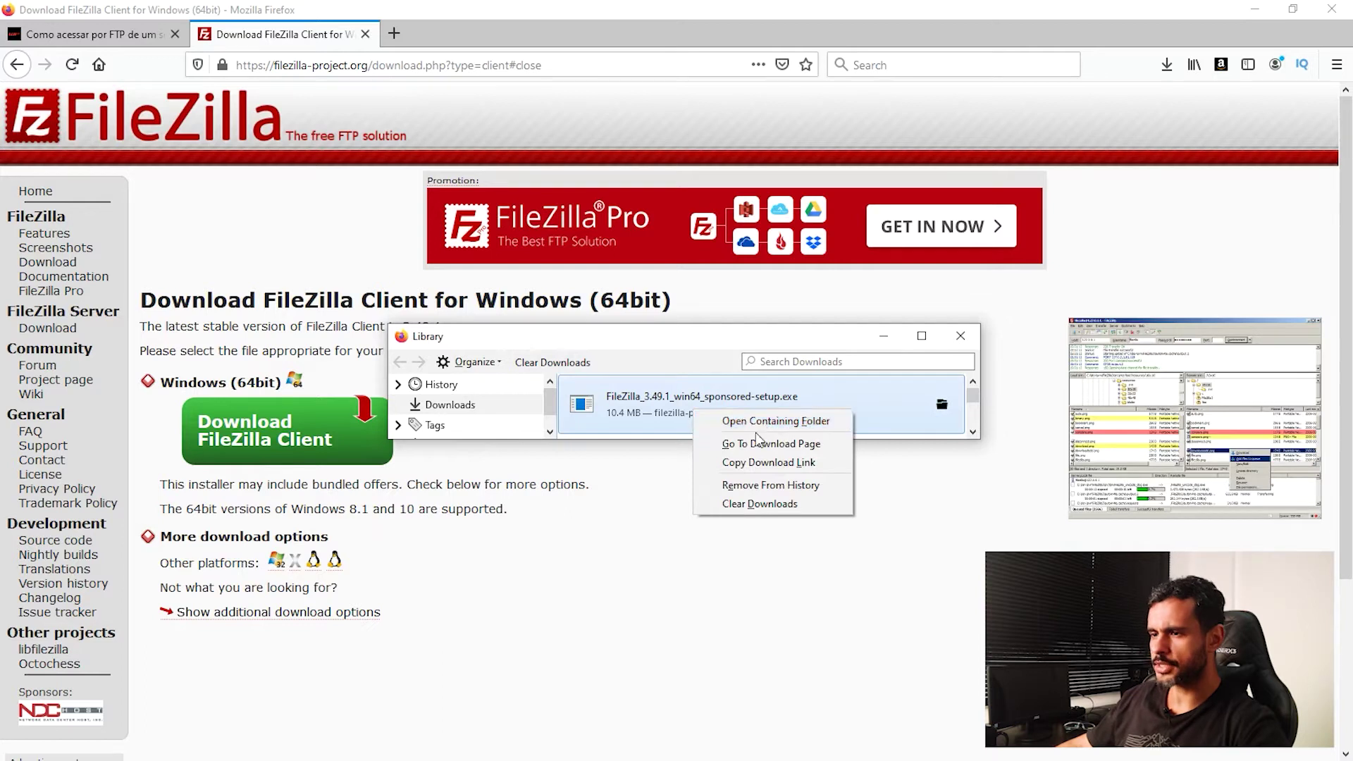
key("Escape")
key("Escape")
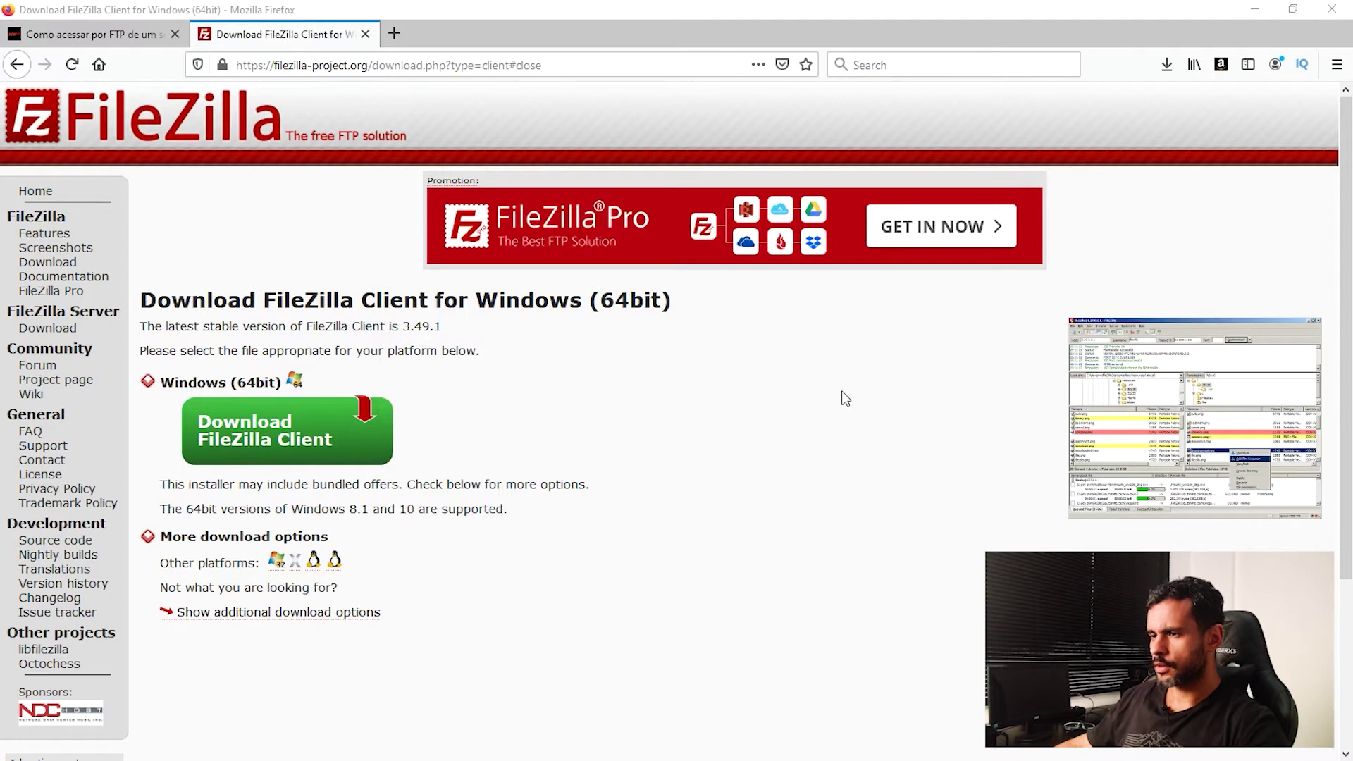
left_click(771, 525)
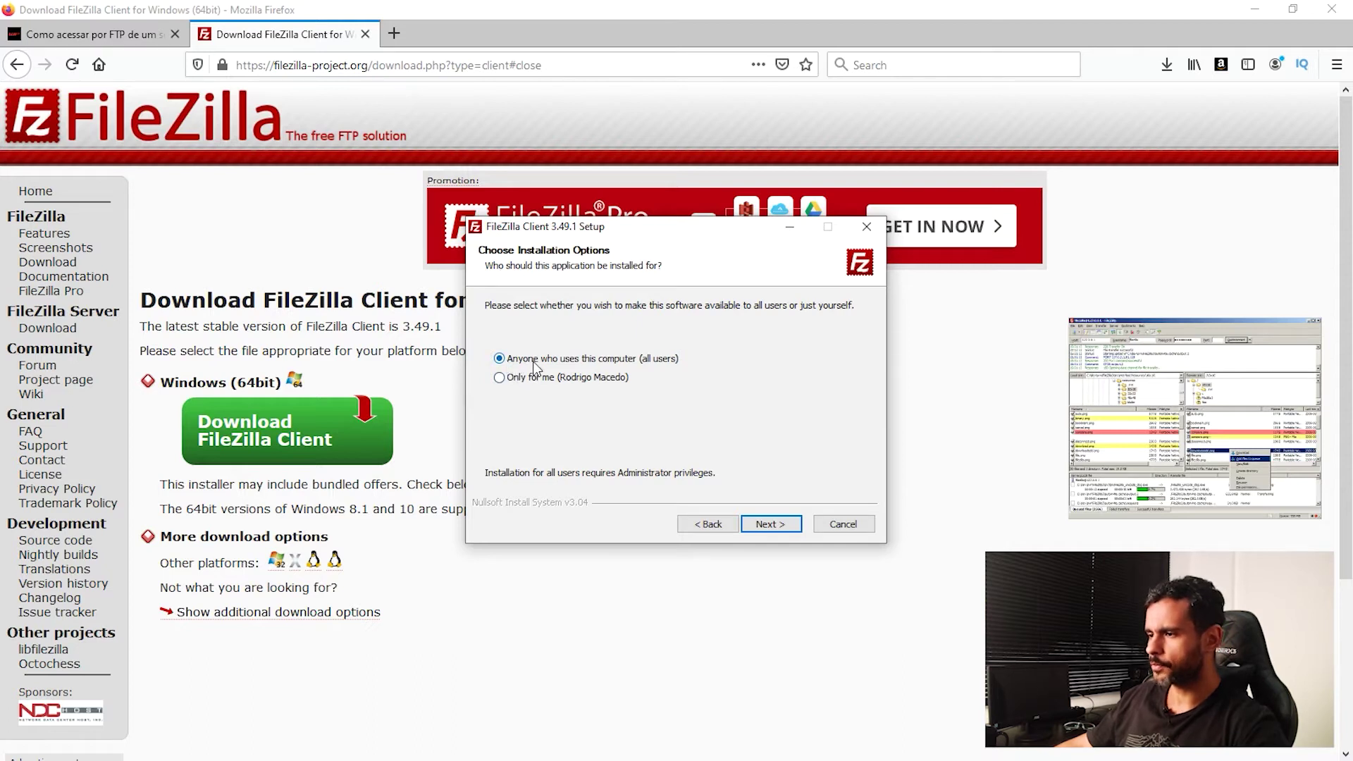
left_click(767, 527)
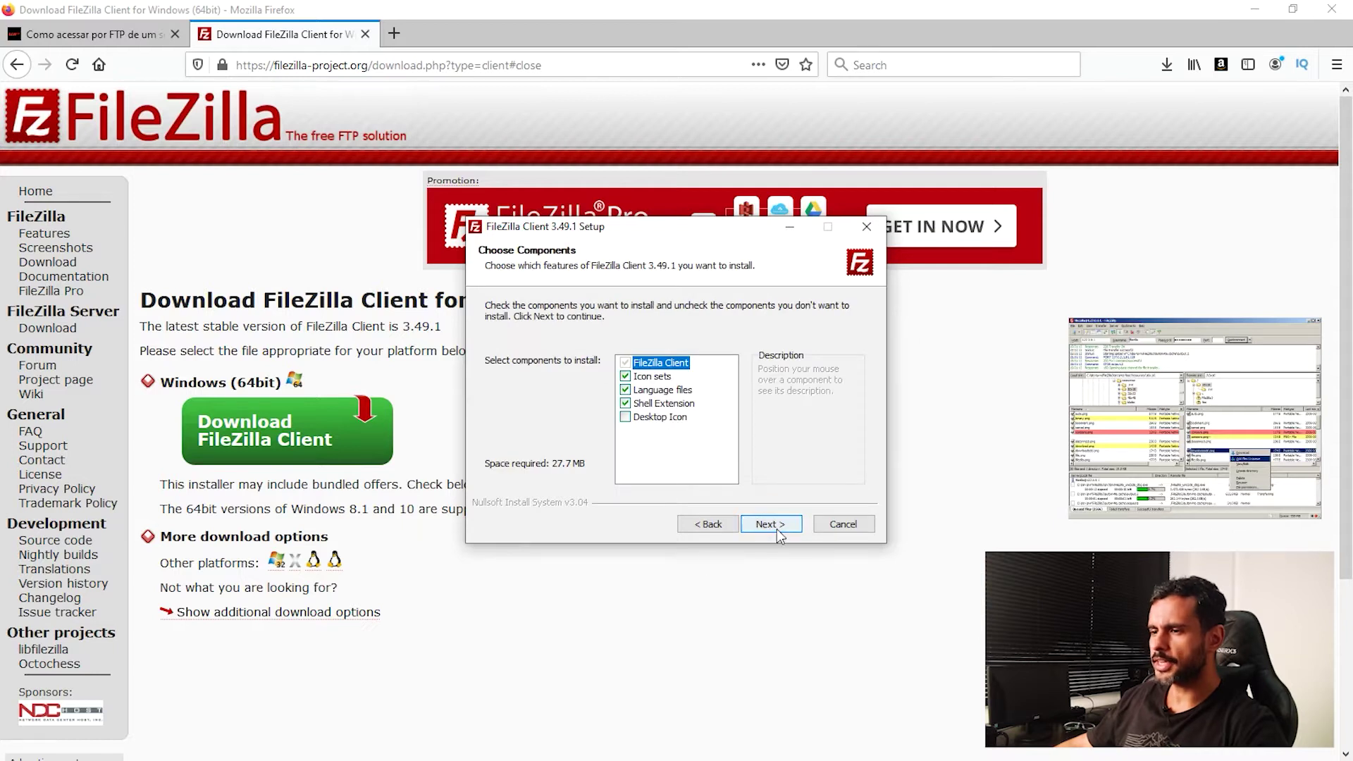
left_click(776, 526)
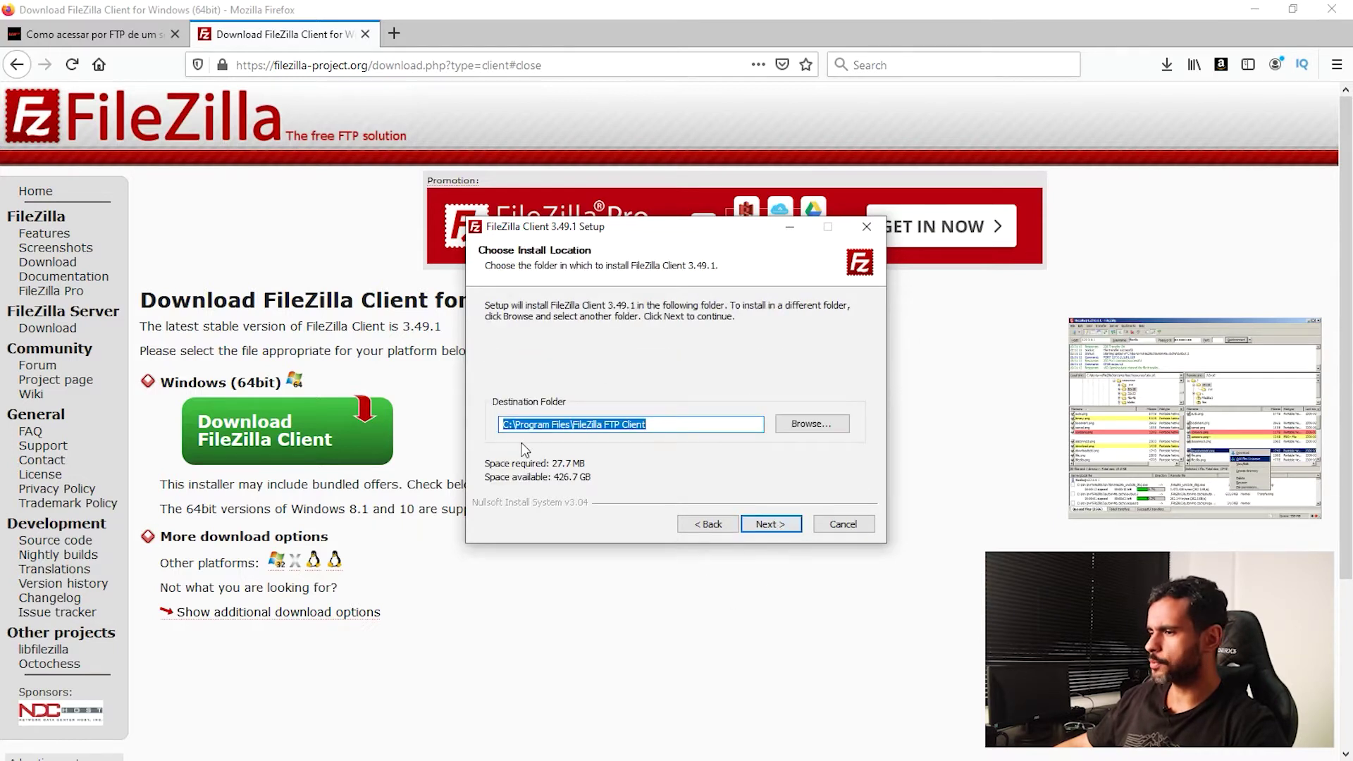
left_click(767, 529)
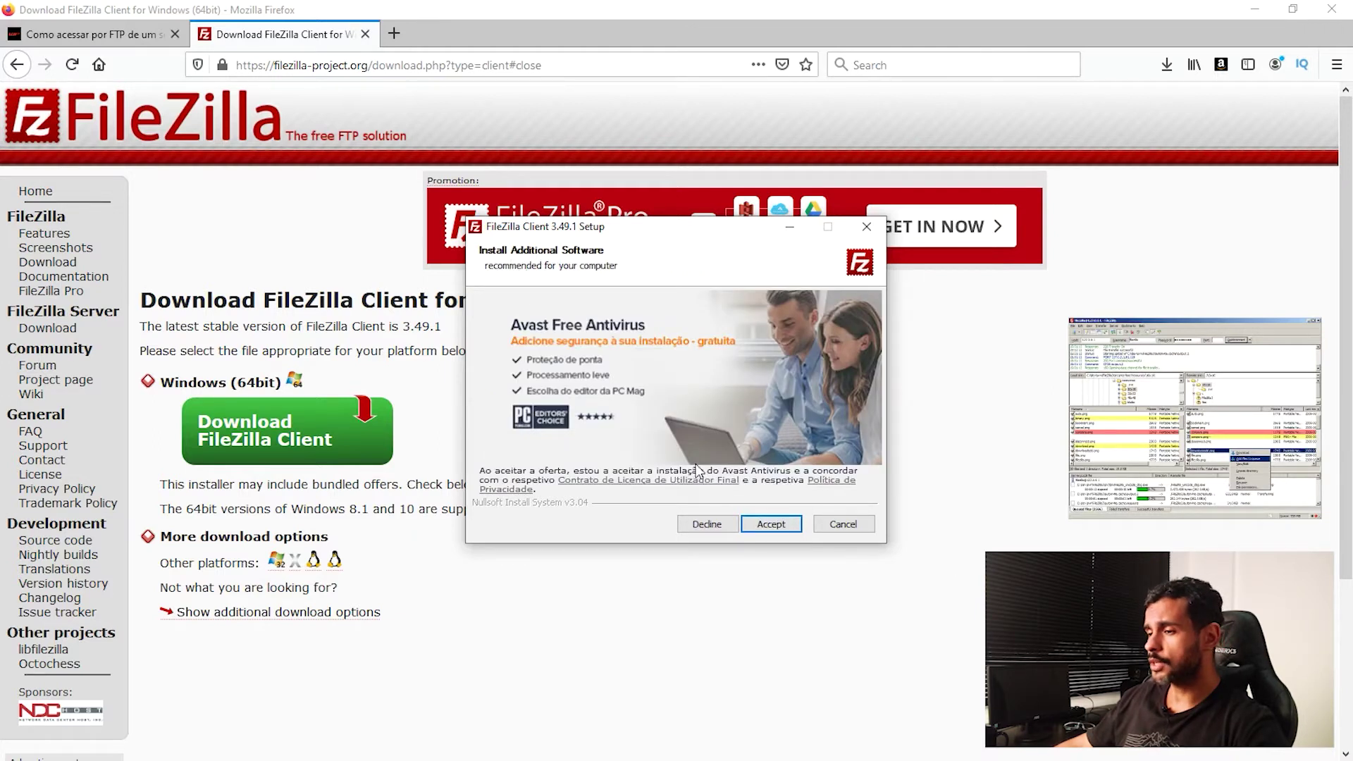
Decline the bundled Avast Free Antivirus and Opera offers and finish the setup with FileZilla set to start
left_click(705, 527)
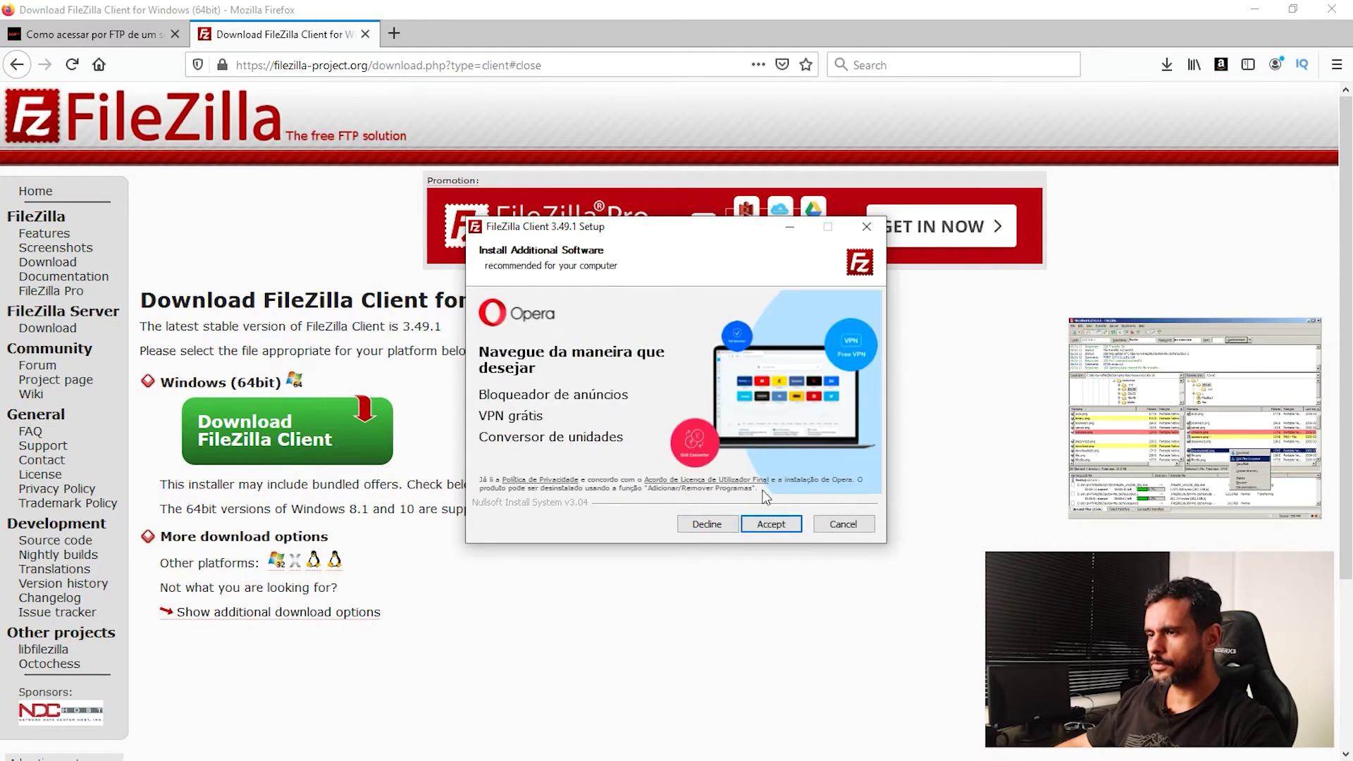
left_click(705, 527)
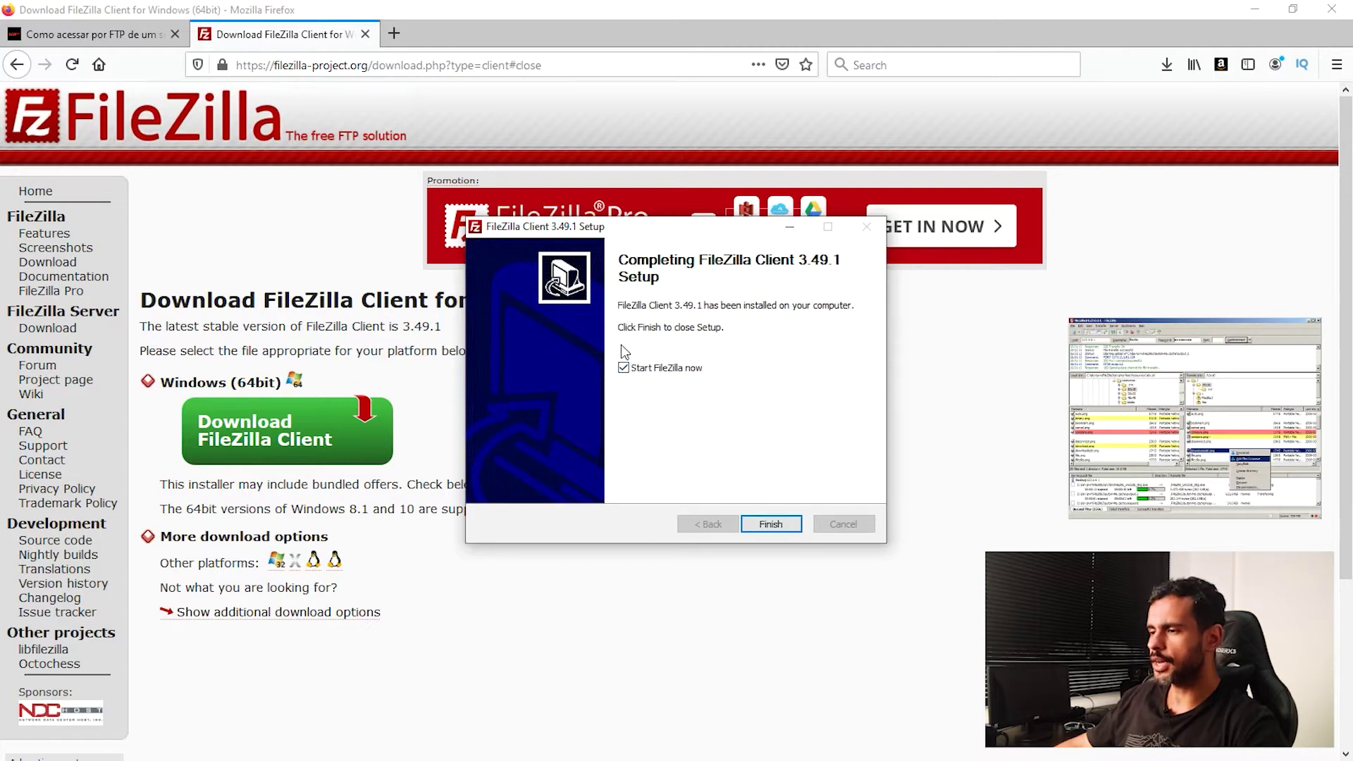
left_click(767, 524)
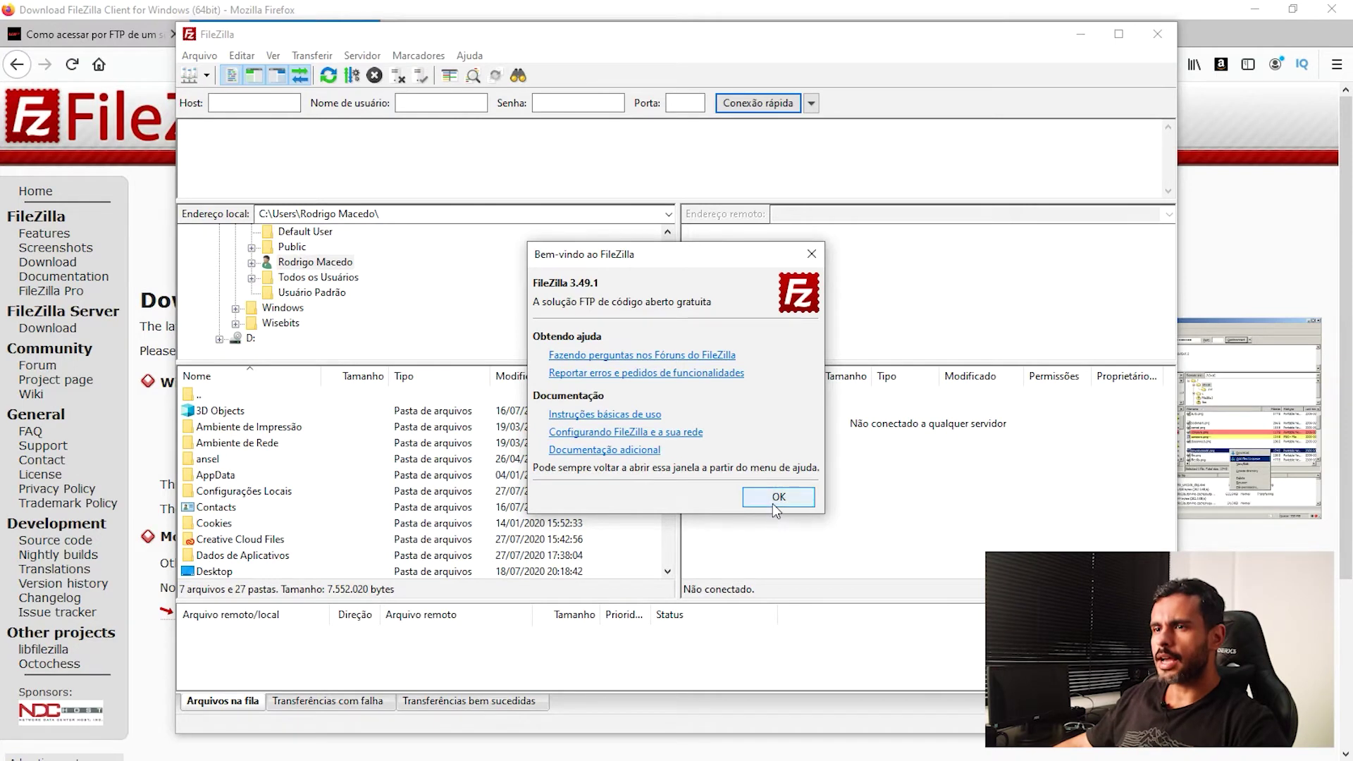
Dismiss FileZilla's welcome window and add a new site named InsoftB under Meus Sites in the Site Manager
left_click(773, 500)
left_click_drag(678, 346, 661, 340)
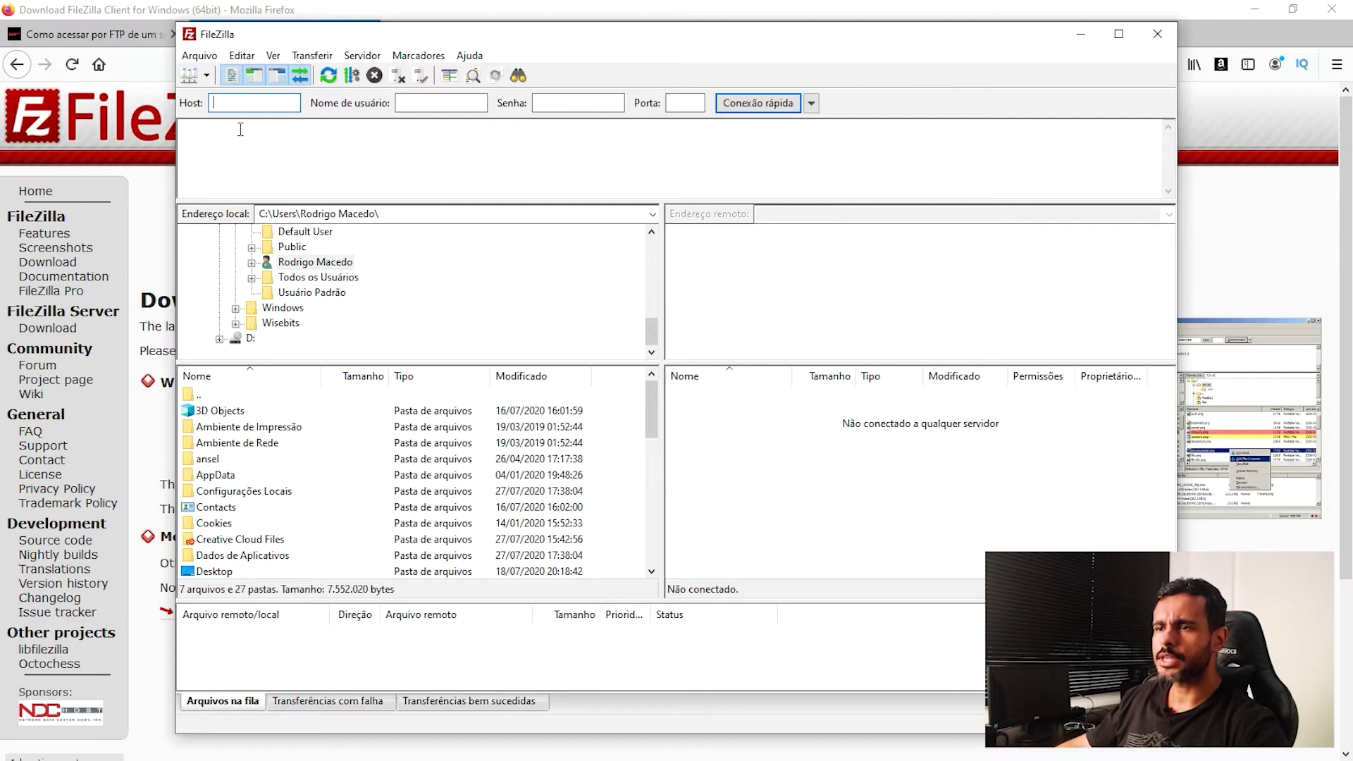
left_click(198, 59)
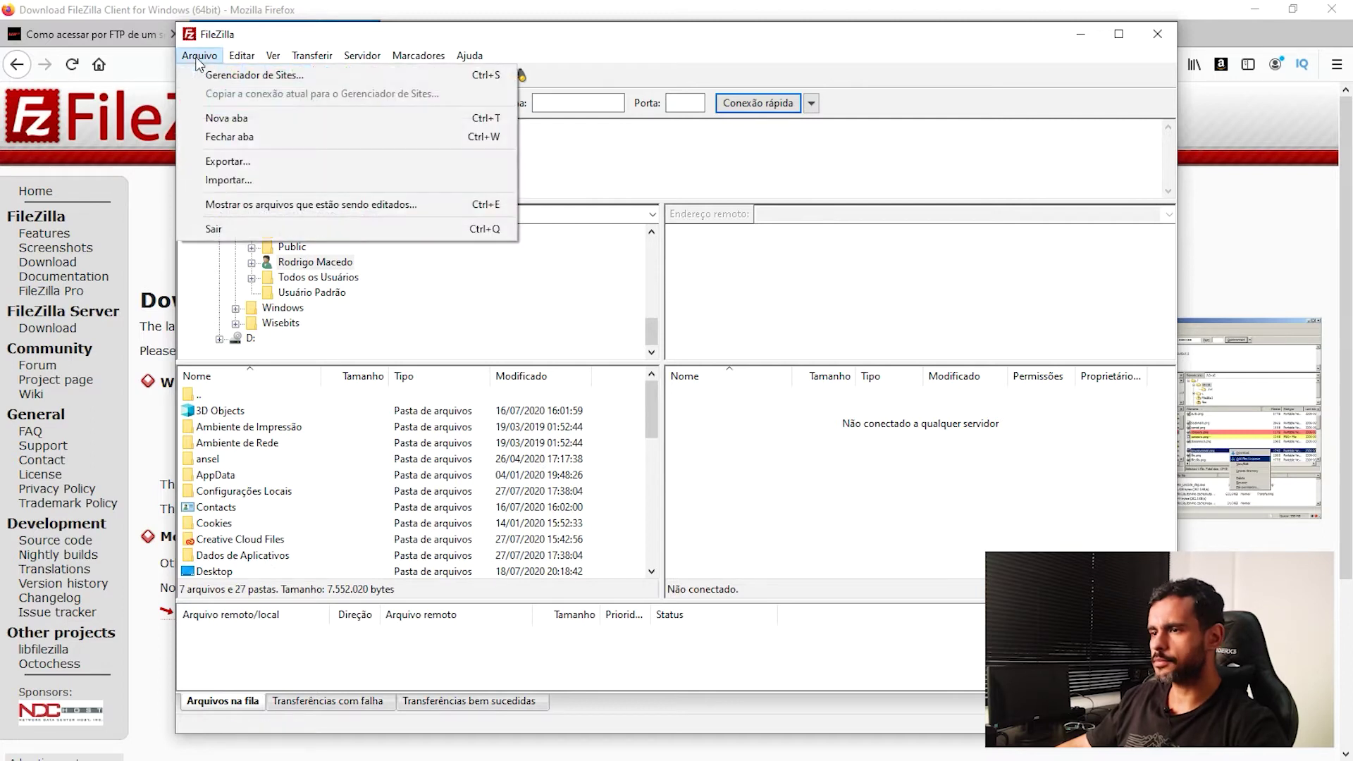
left_click(278, 75)
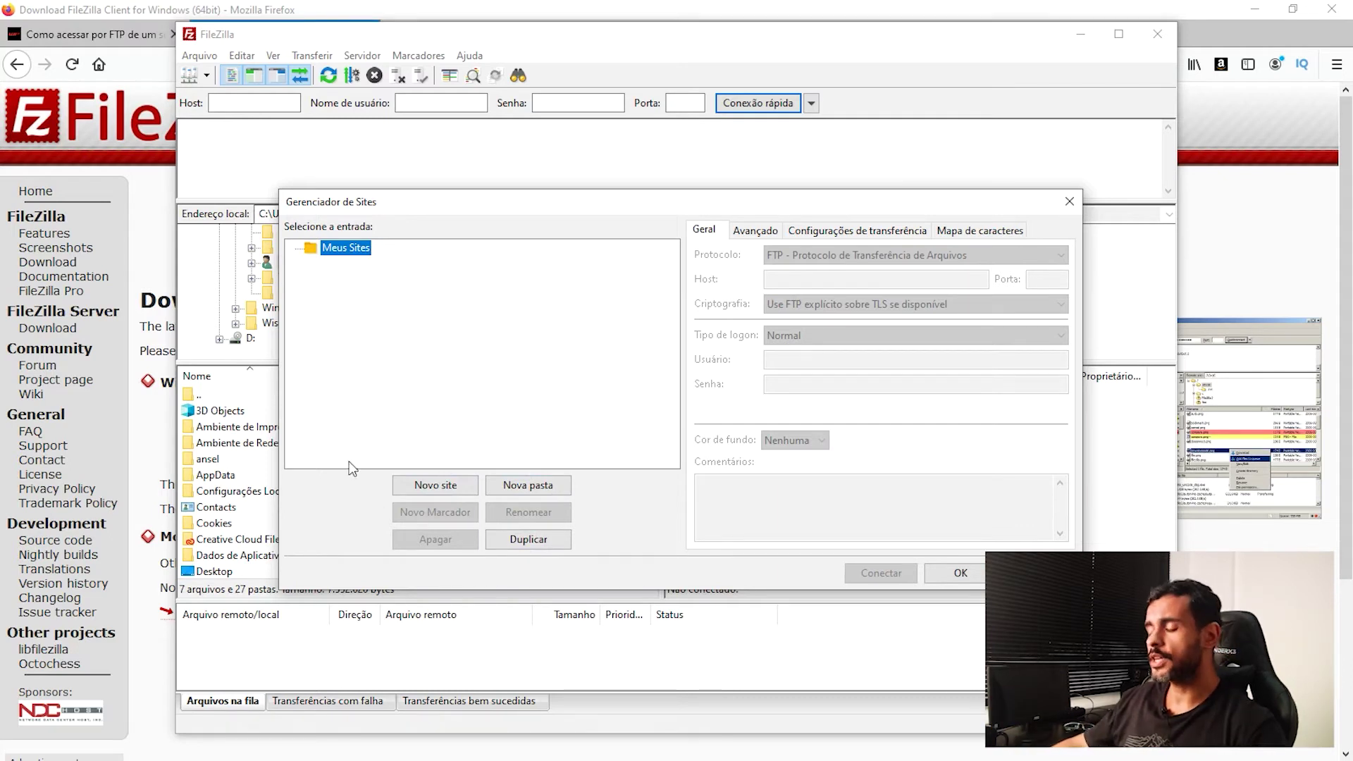
left_click(437, 485)
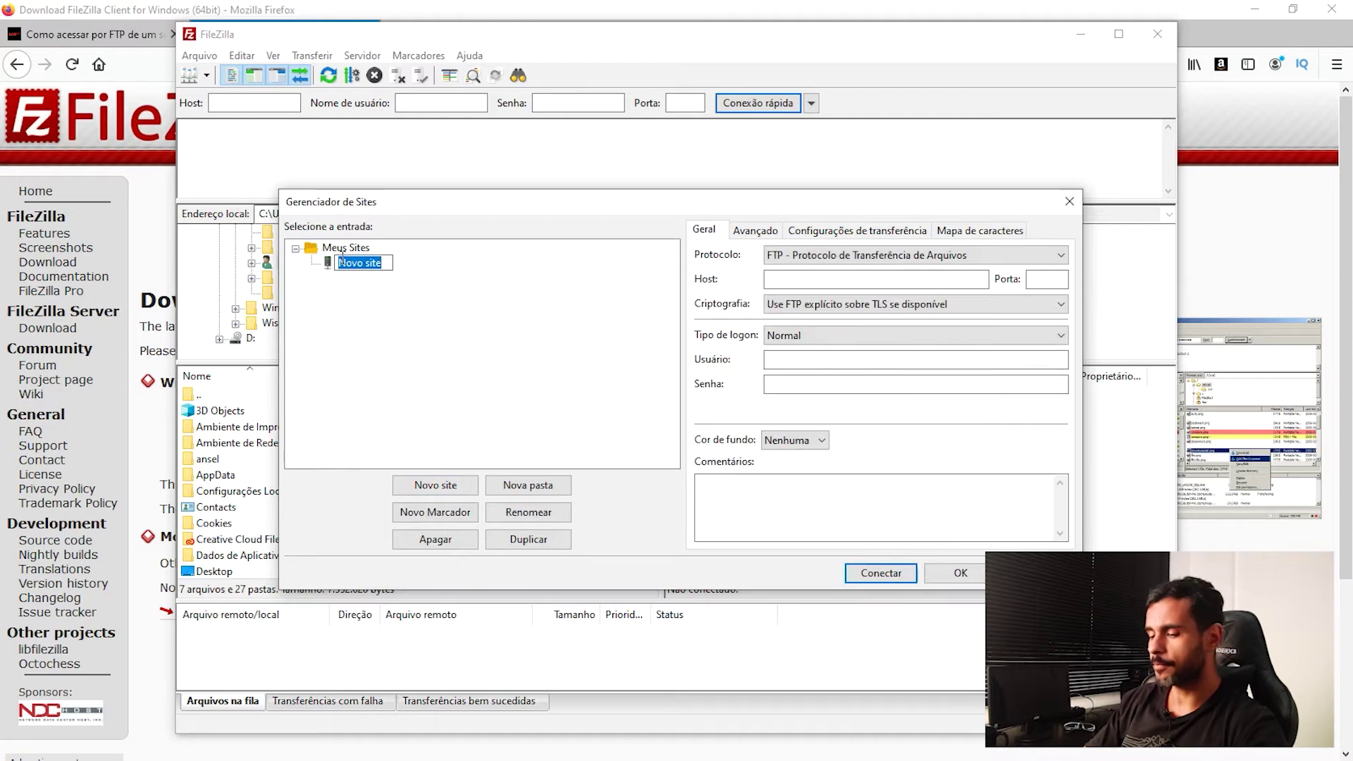
type("InsoftB")
key("Return")
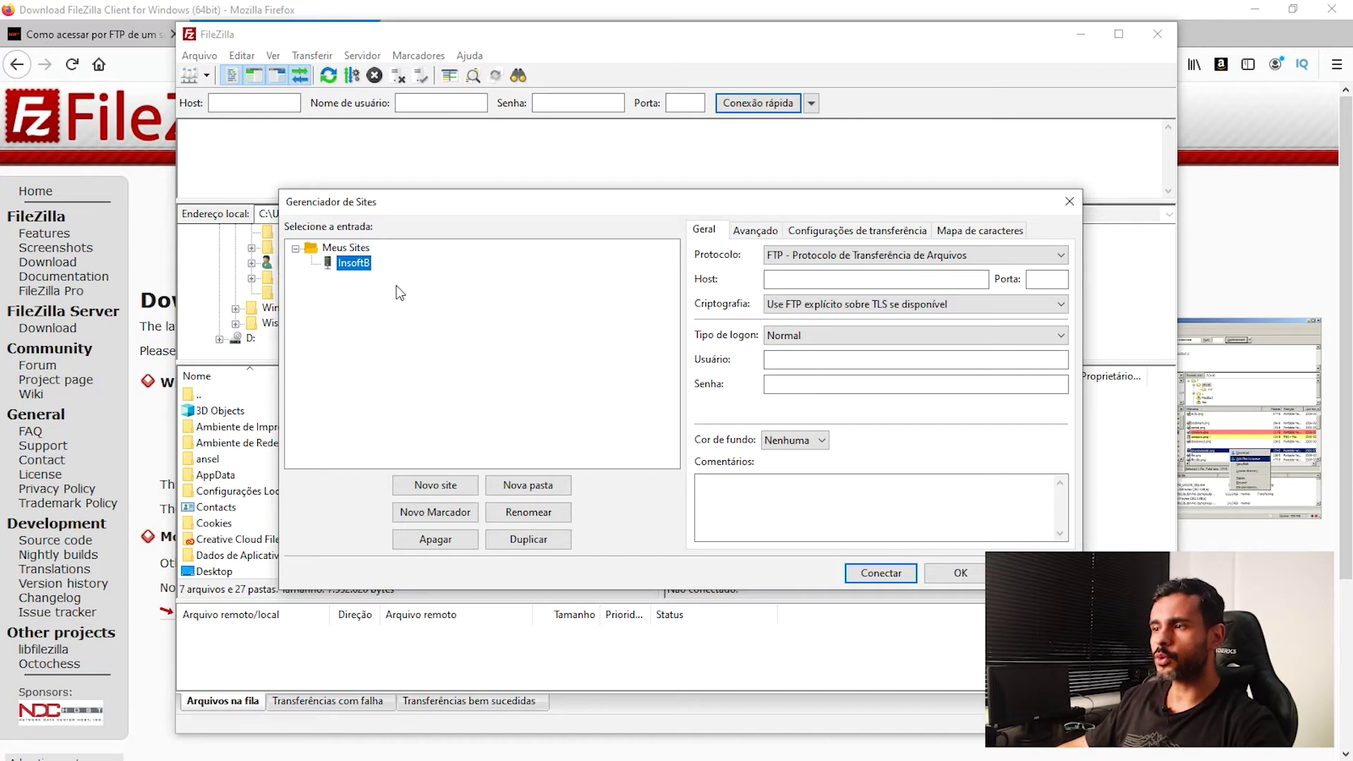
left_click(1019, 384)
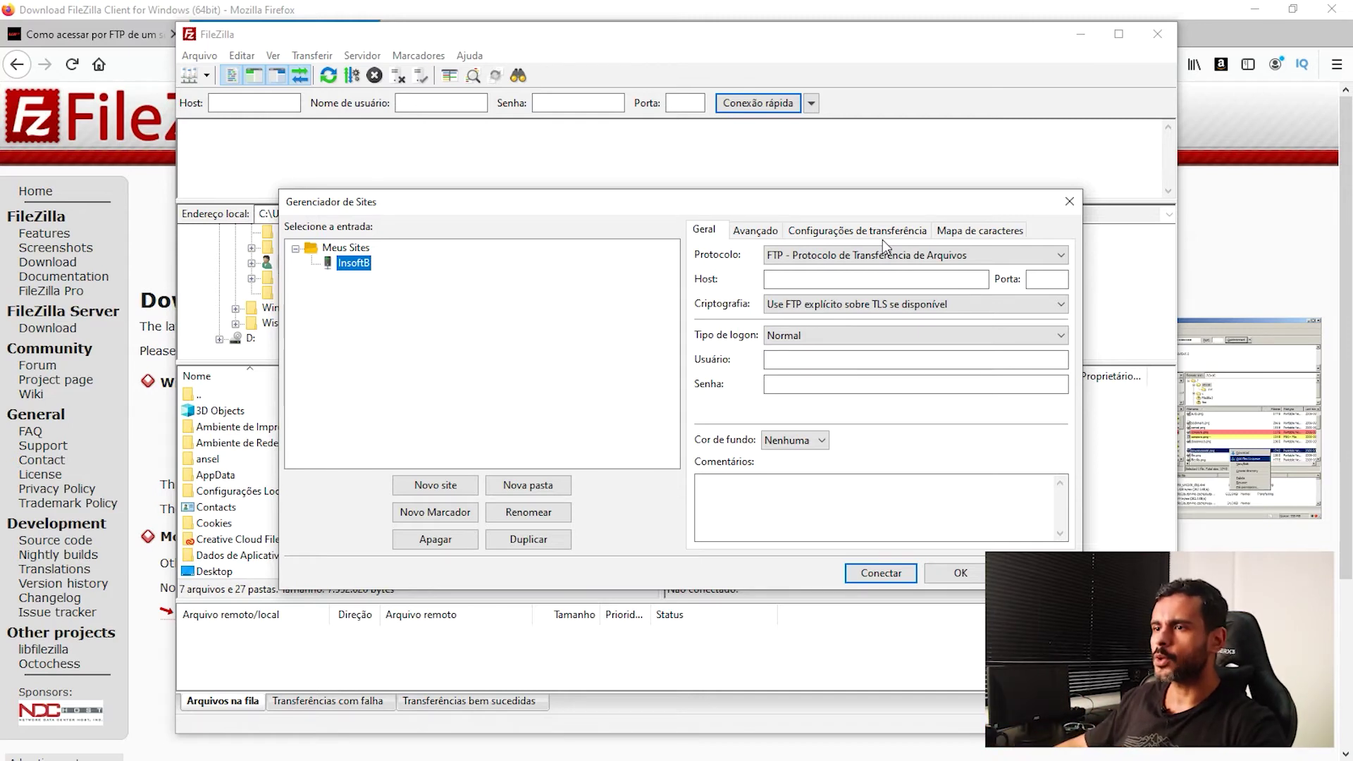
Switch to cPanel in the browser, open the FTP accounts page and review the existing FTP account's login
left_click(255, 13)
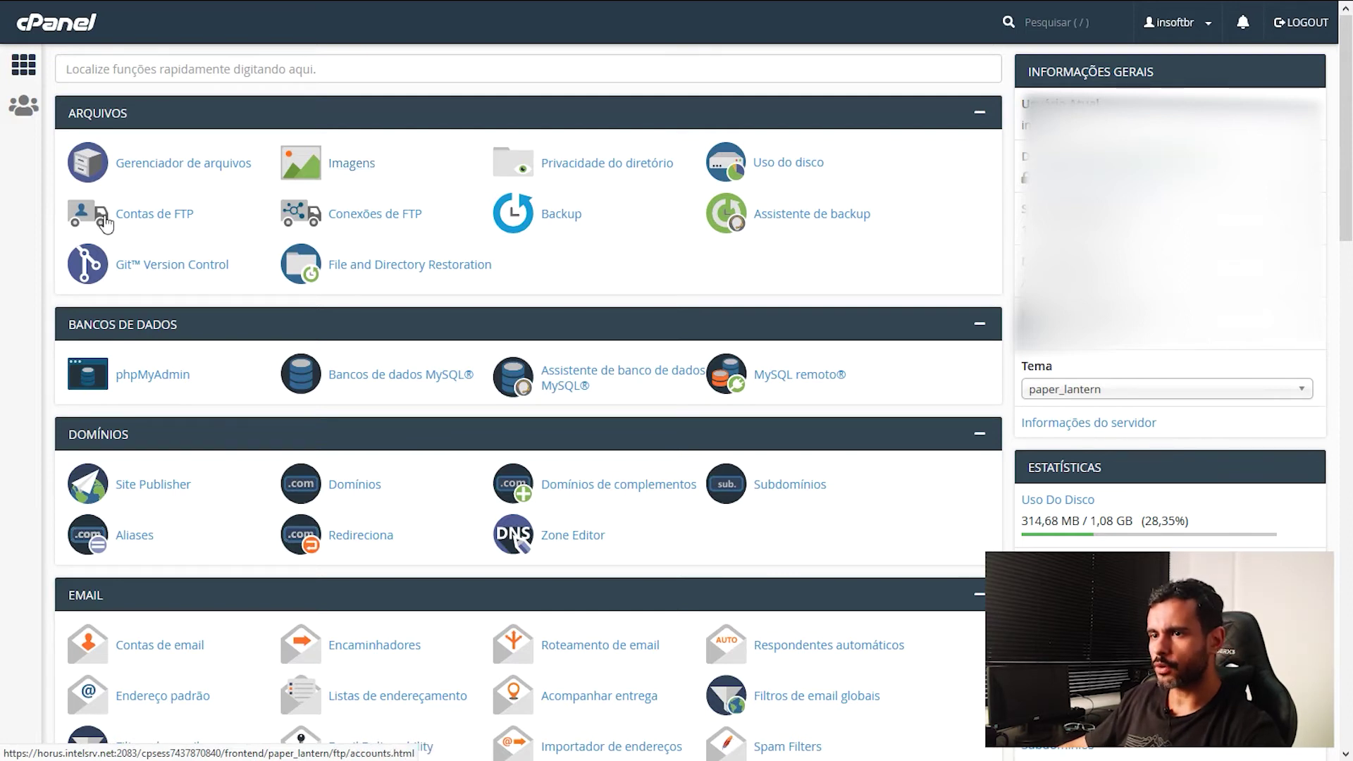
left_click(151, 221)
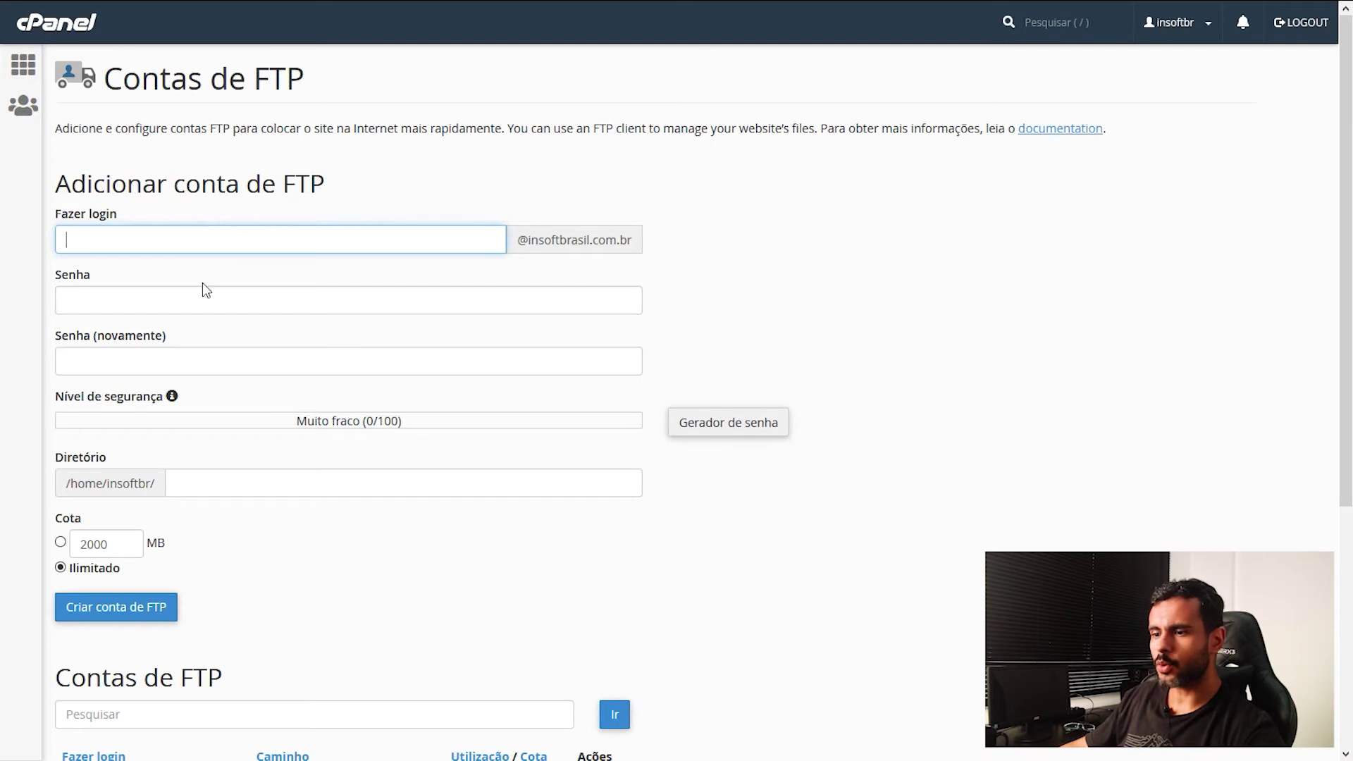
scroll(691, 261, "down", 1)
scroll(692, 266, "down", 5)
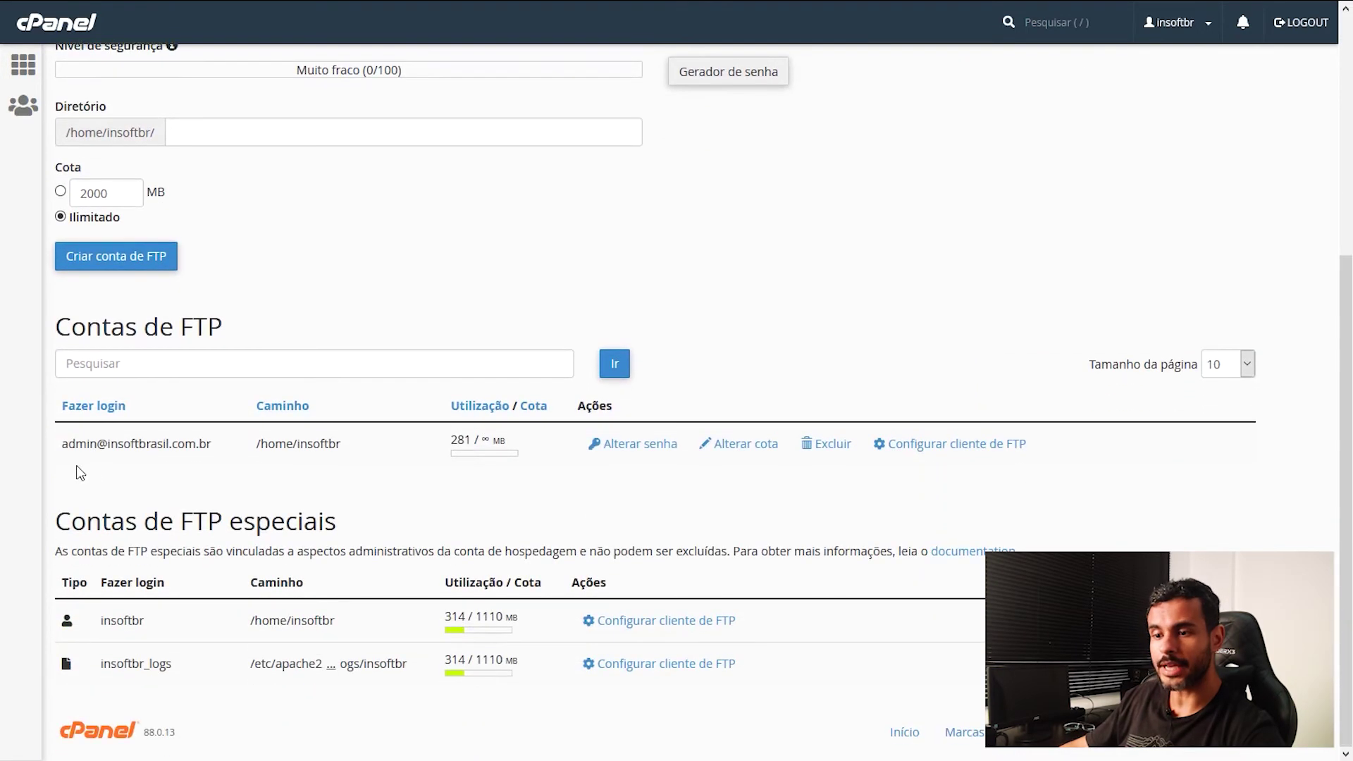
left_click_drag(61, 449, 215, 449)
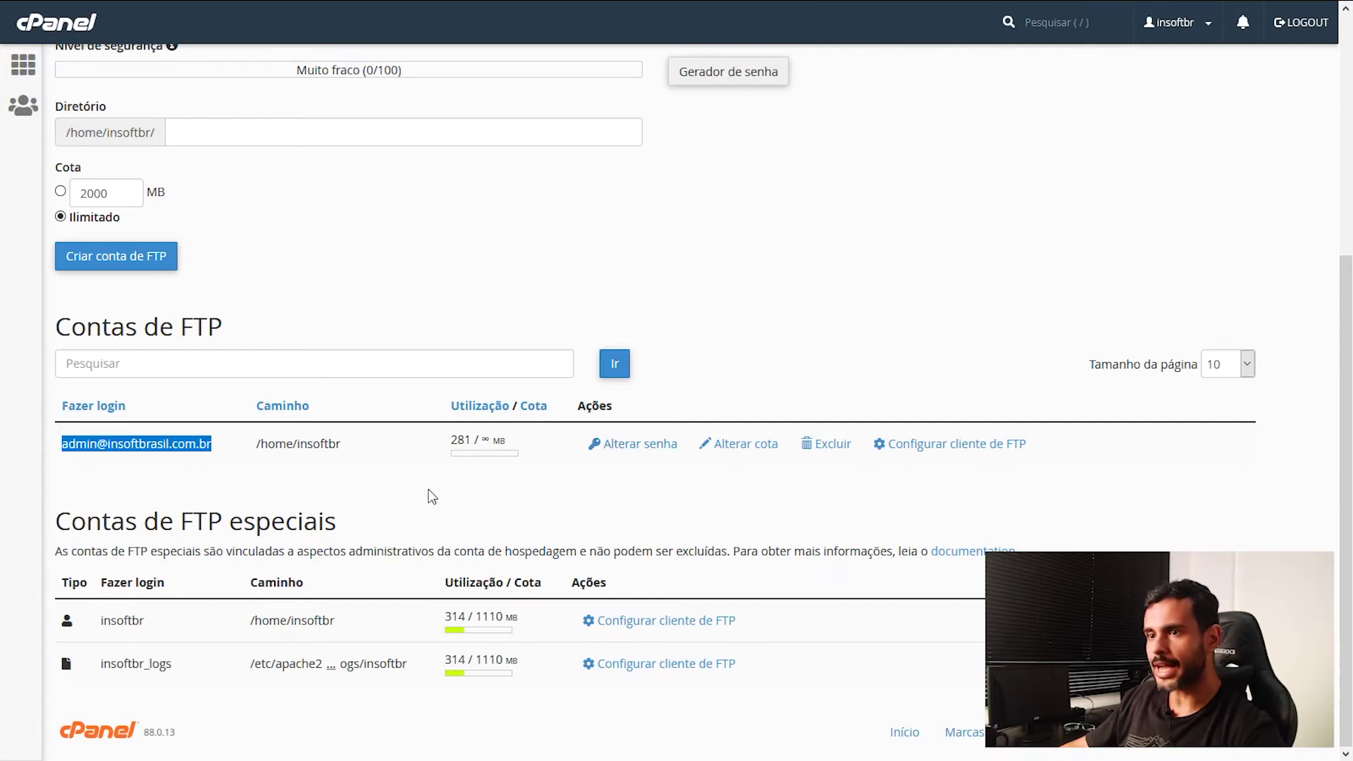
Enter wpsamurai as the login for a new FTP account in the add-account form
scroll(433, 496, "up", 5)
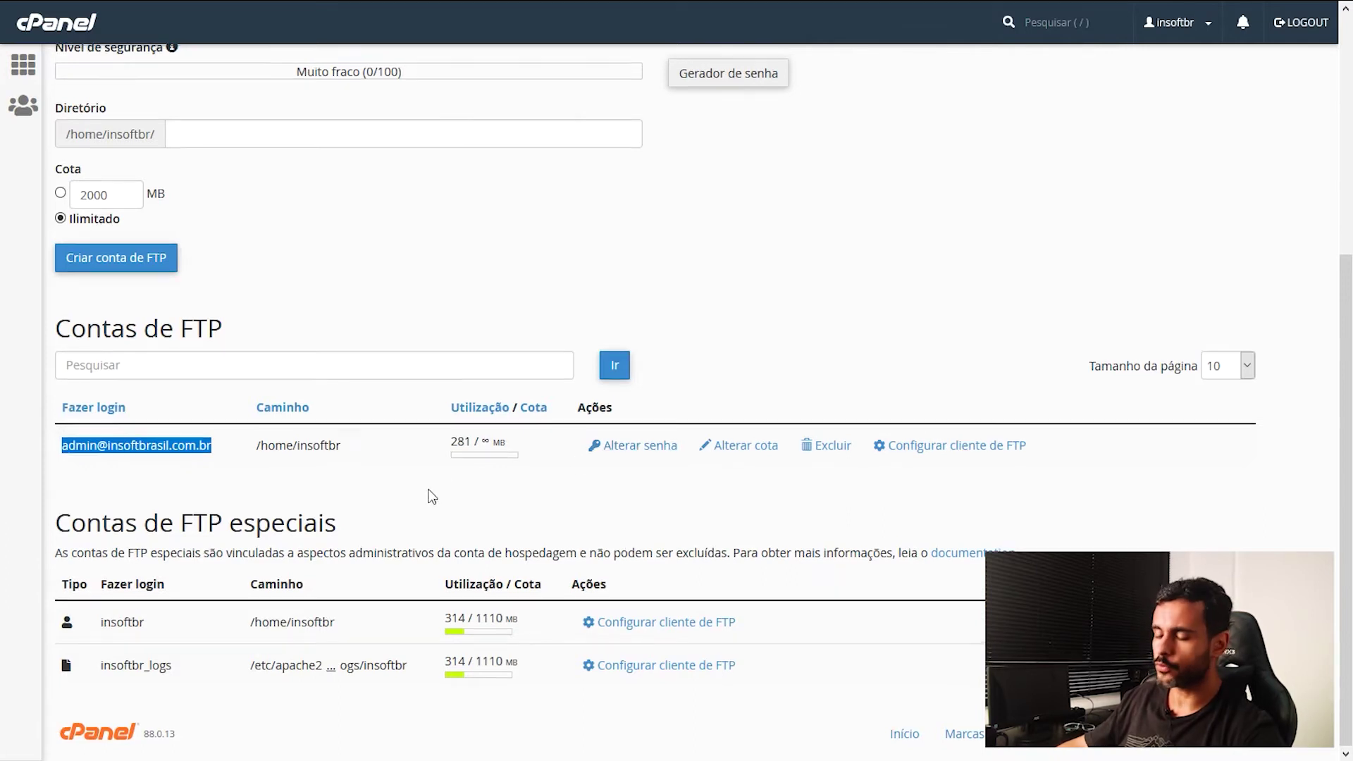
left_click(132, 236)
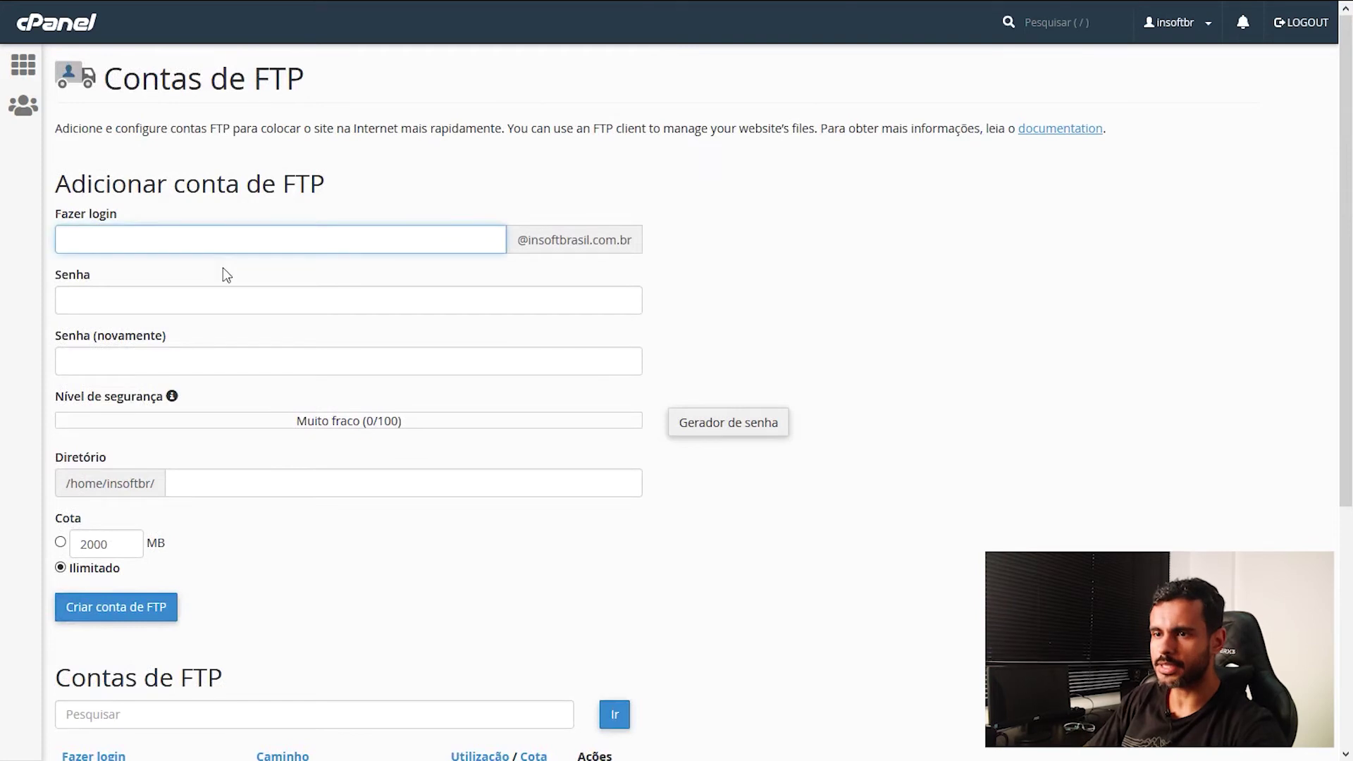
type("wpsamurai")
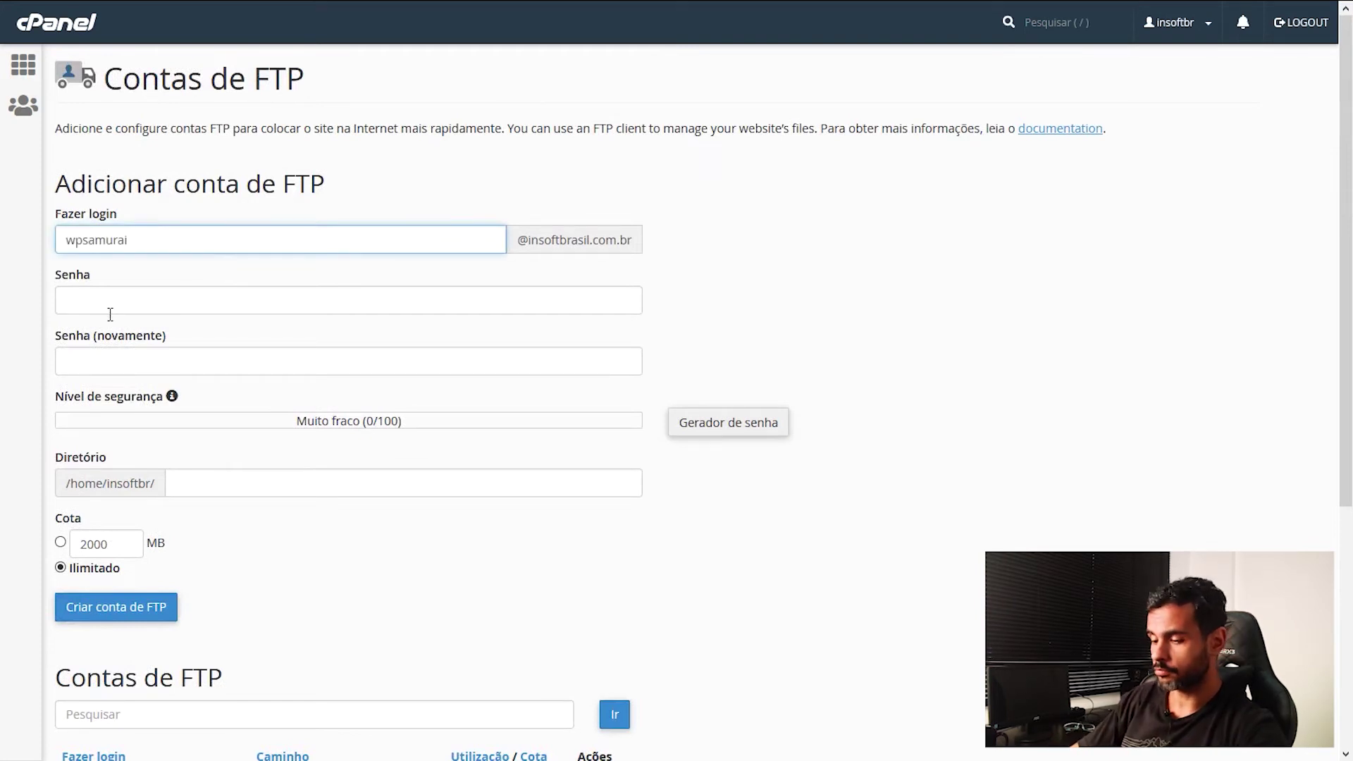
Generate a random password for the new FTP account, mark it as copied and use it in both password fields
left_click(106, 312)
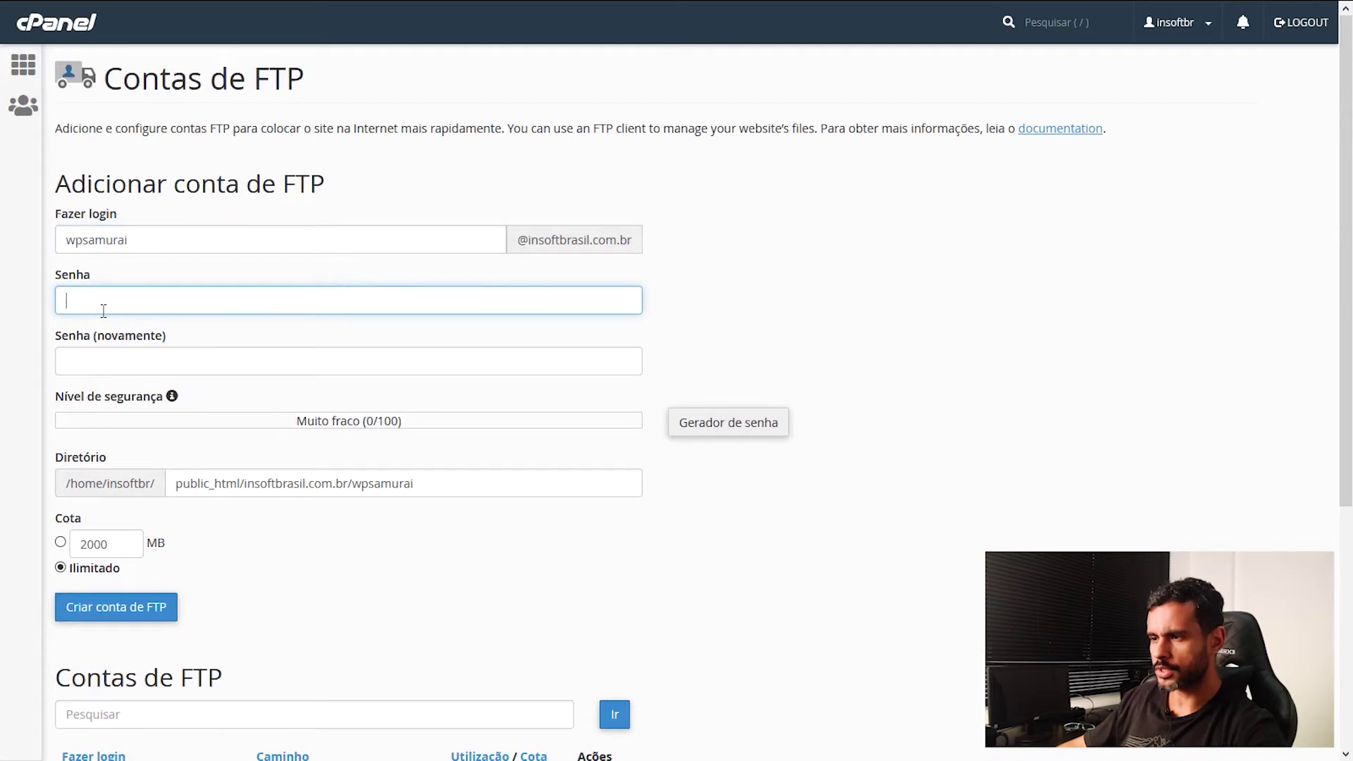
left_click(733, 425)
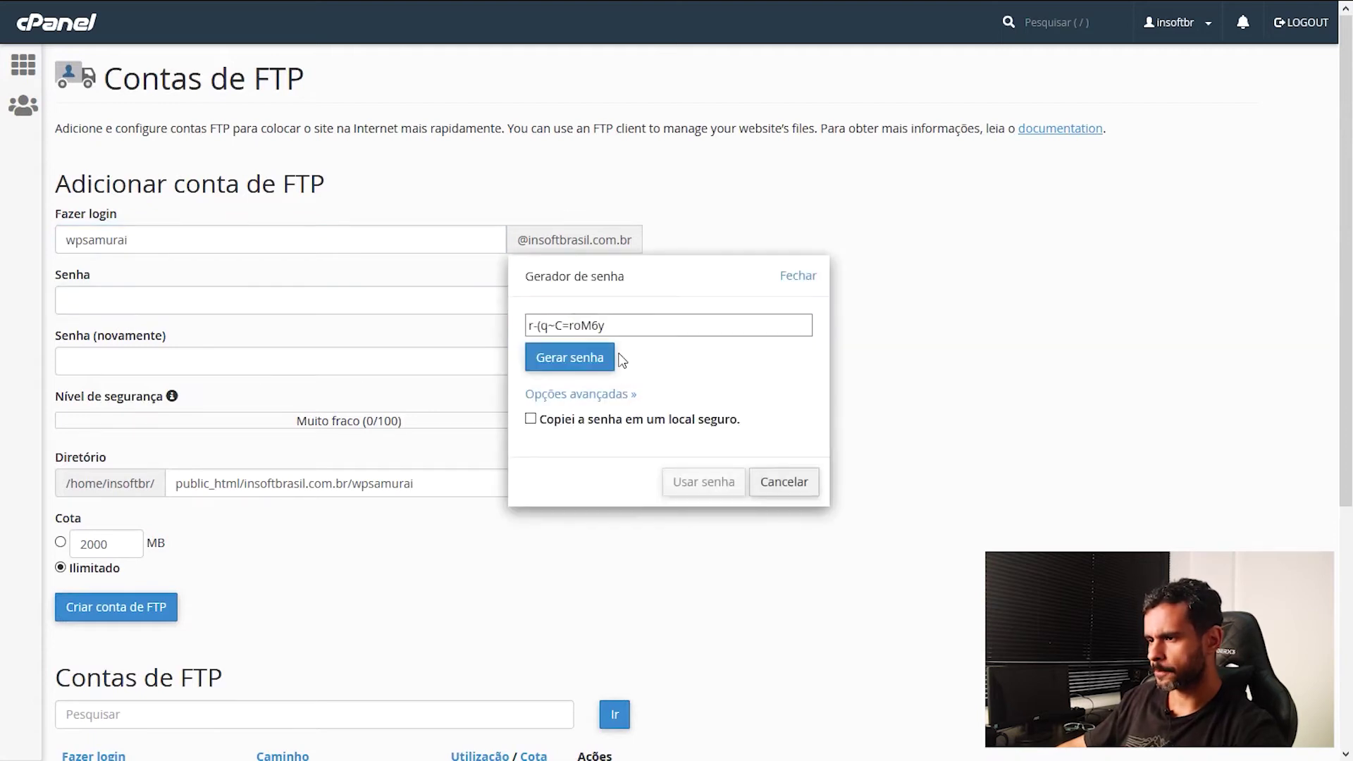
left_click(691, 327)
left_click(575, 361)
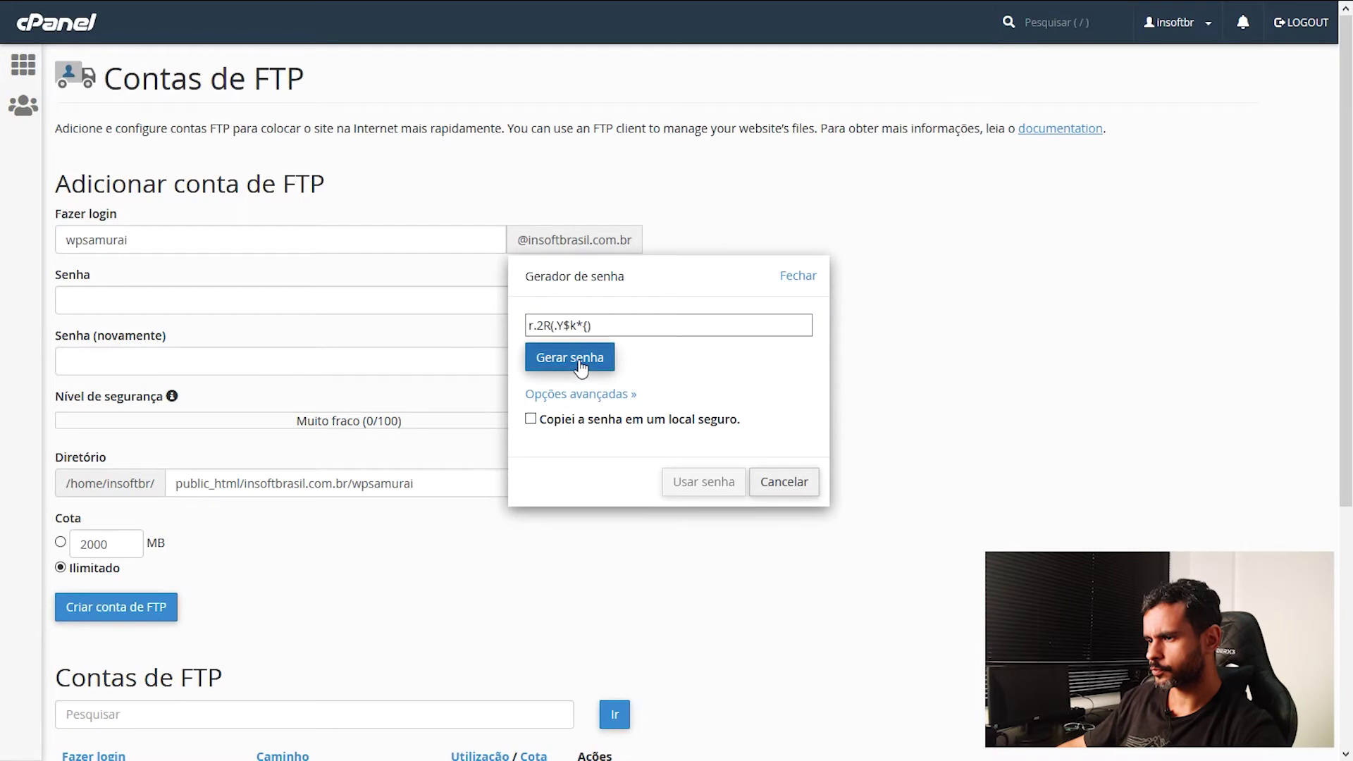
left_click(657, 329)
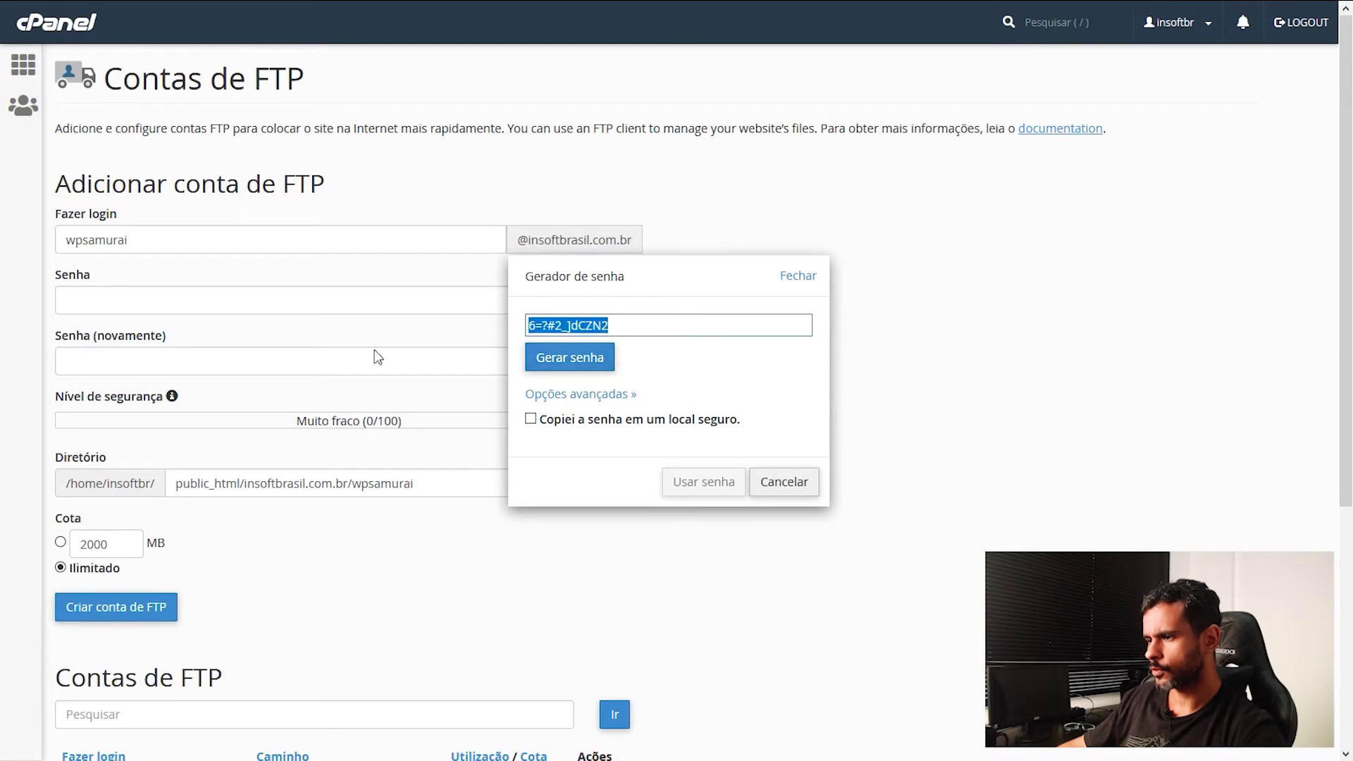
left_click(554, 421)
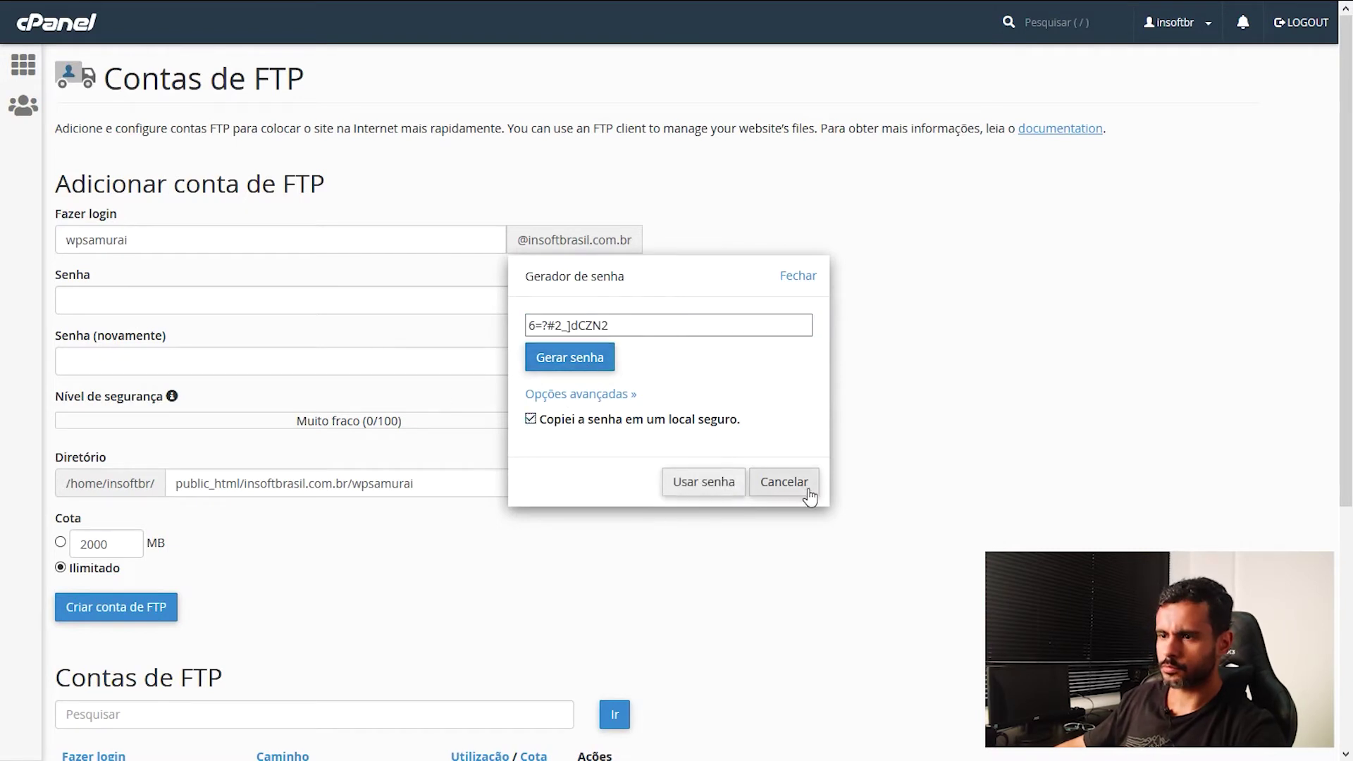
left_click(685, 487)
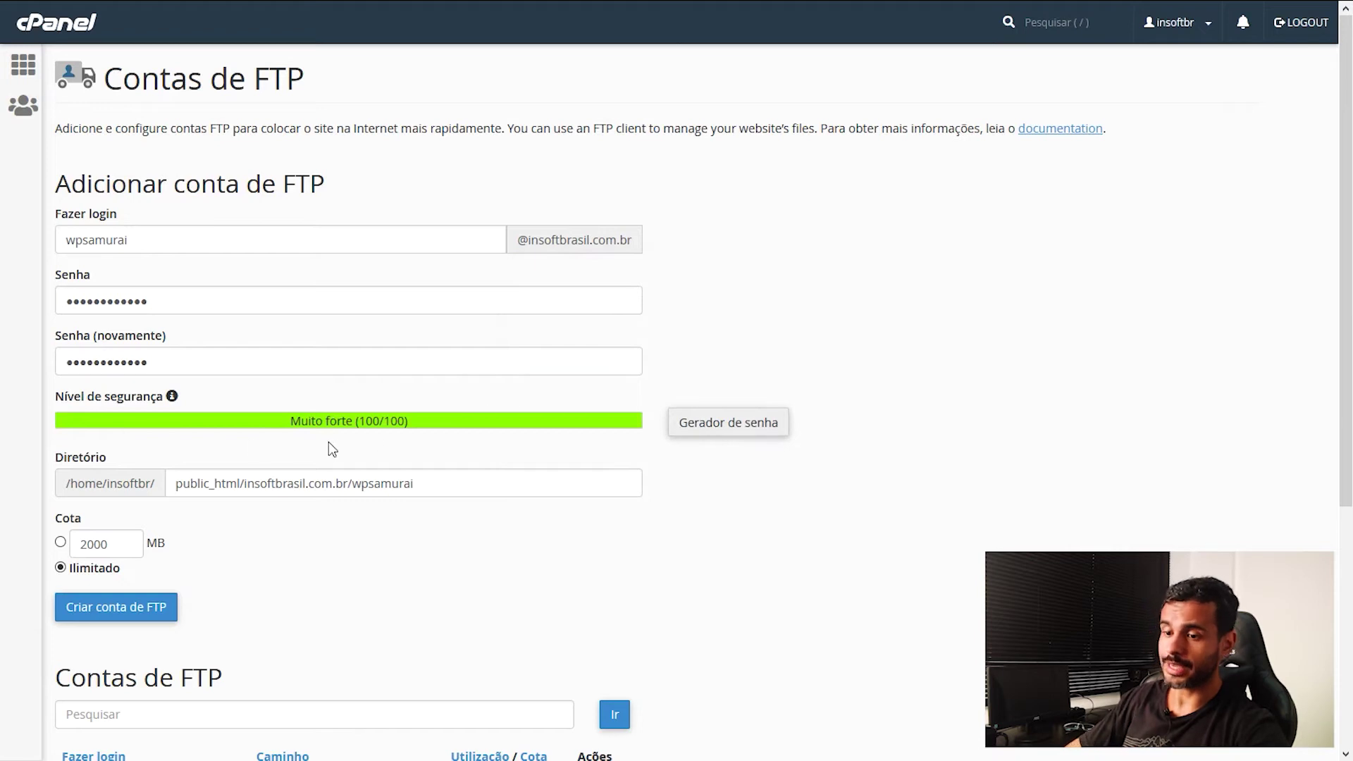
Open Notepad and paste the generated FTP account password into the blank note
key("super+r")
type("notepad")
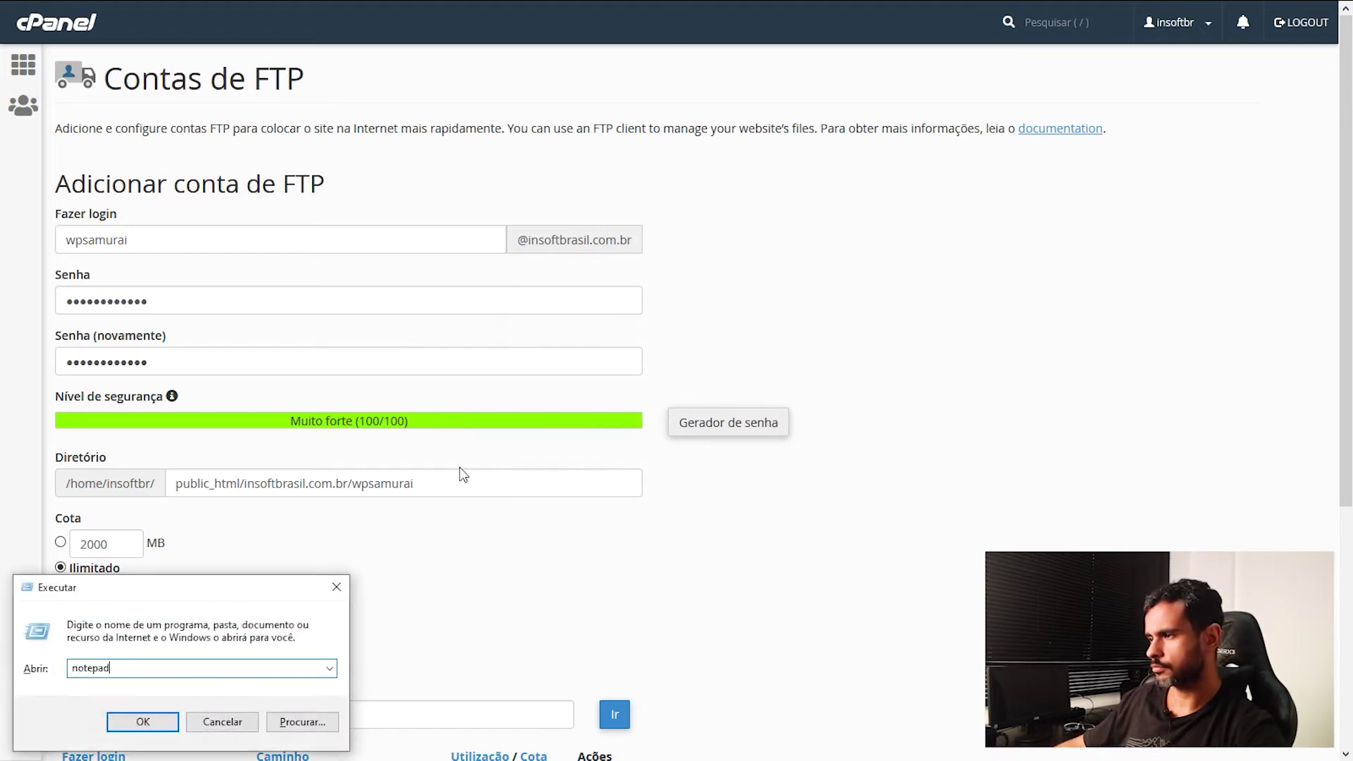
key("Return")
left_click_drag(557, 288, 815, 267)
key("ctrl+v")
Copy the login wpsamurai from the cPanel form onto a line above the password in the Notepad note
key("alt+Tab")
double_click(197, 252)
key("ctrl+c")
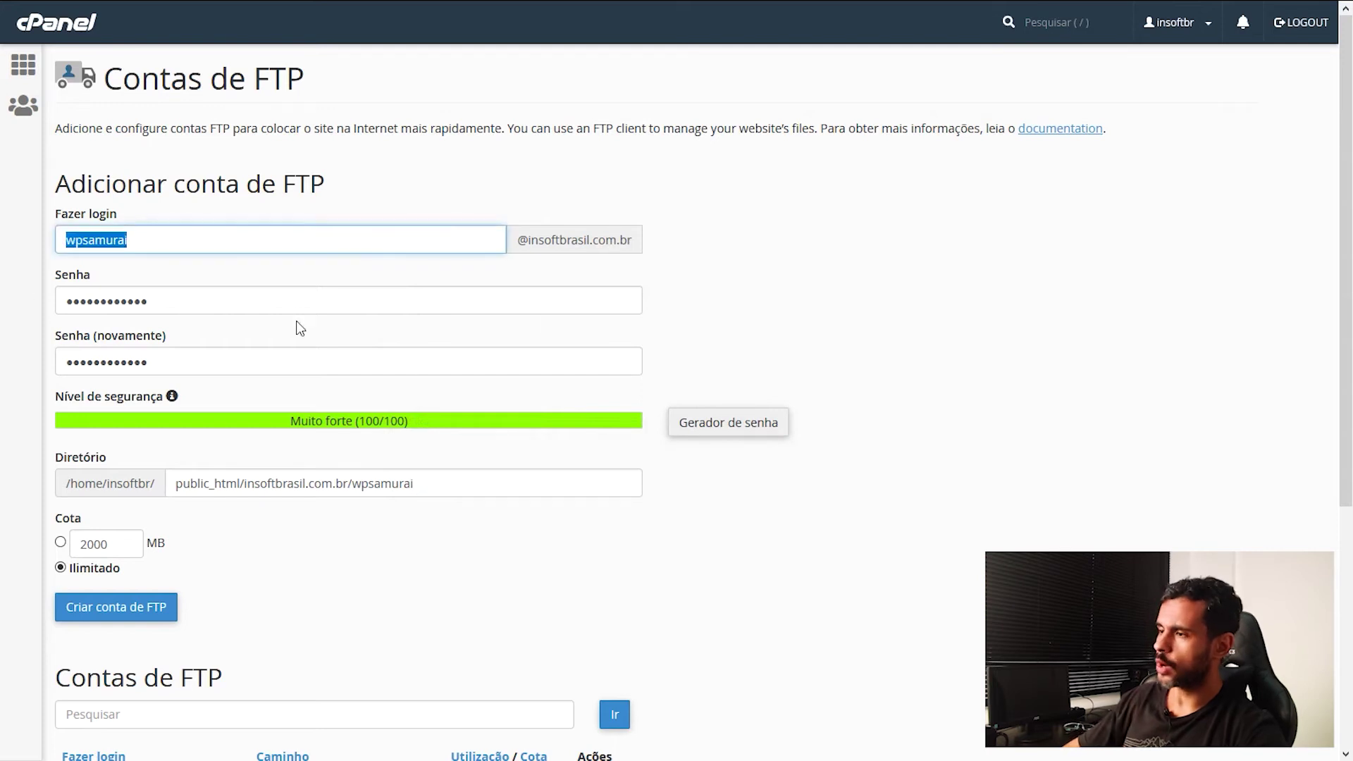
key("alt+Tab")
left_click(867, 279)
key("Return")
key("Up")
key("ctrl+v")
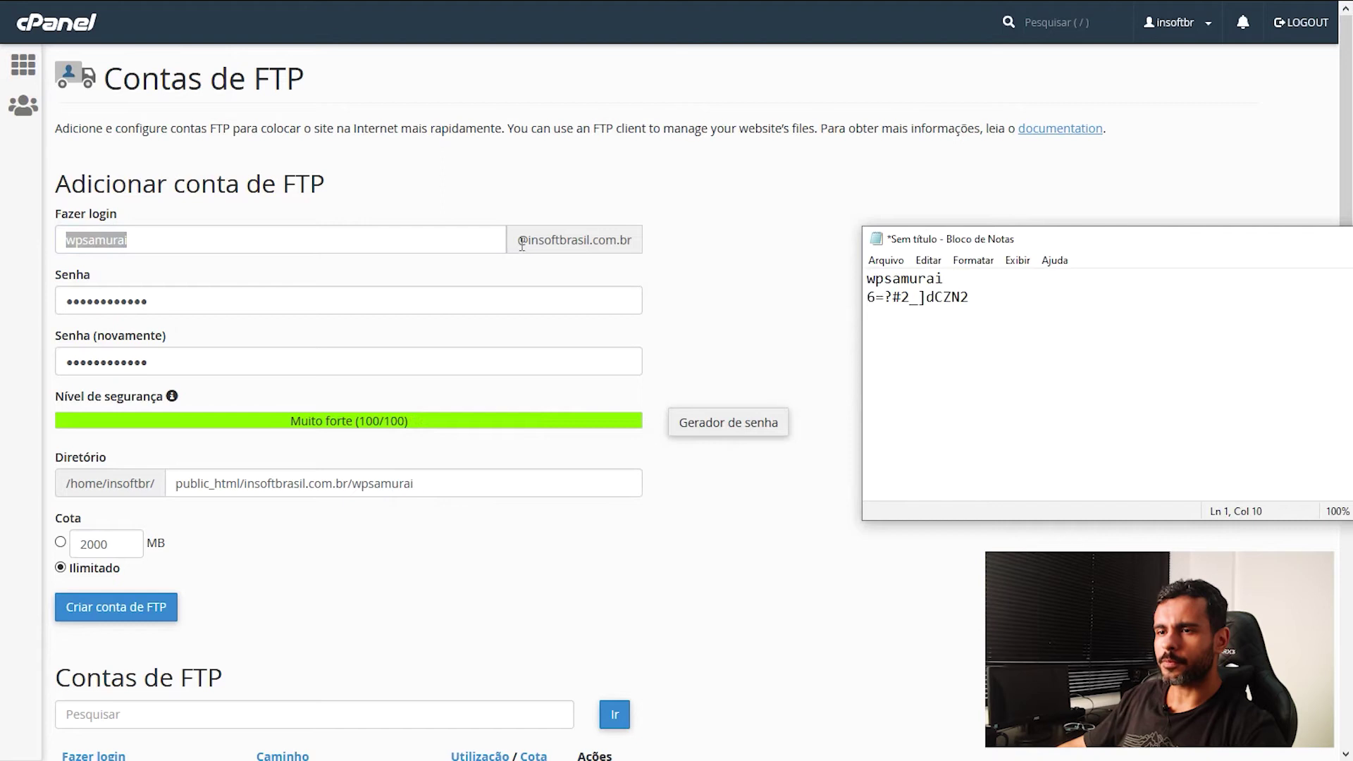
Review the new account's login name and its domain suffix in the cPanel form
left_click(153, 229)
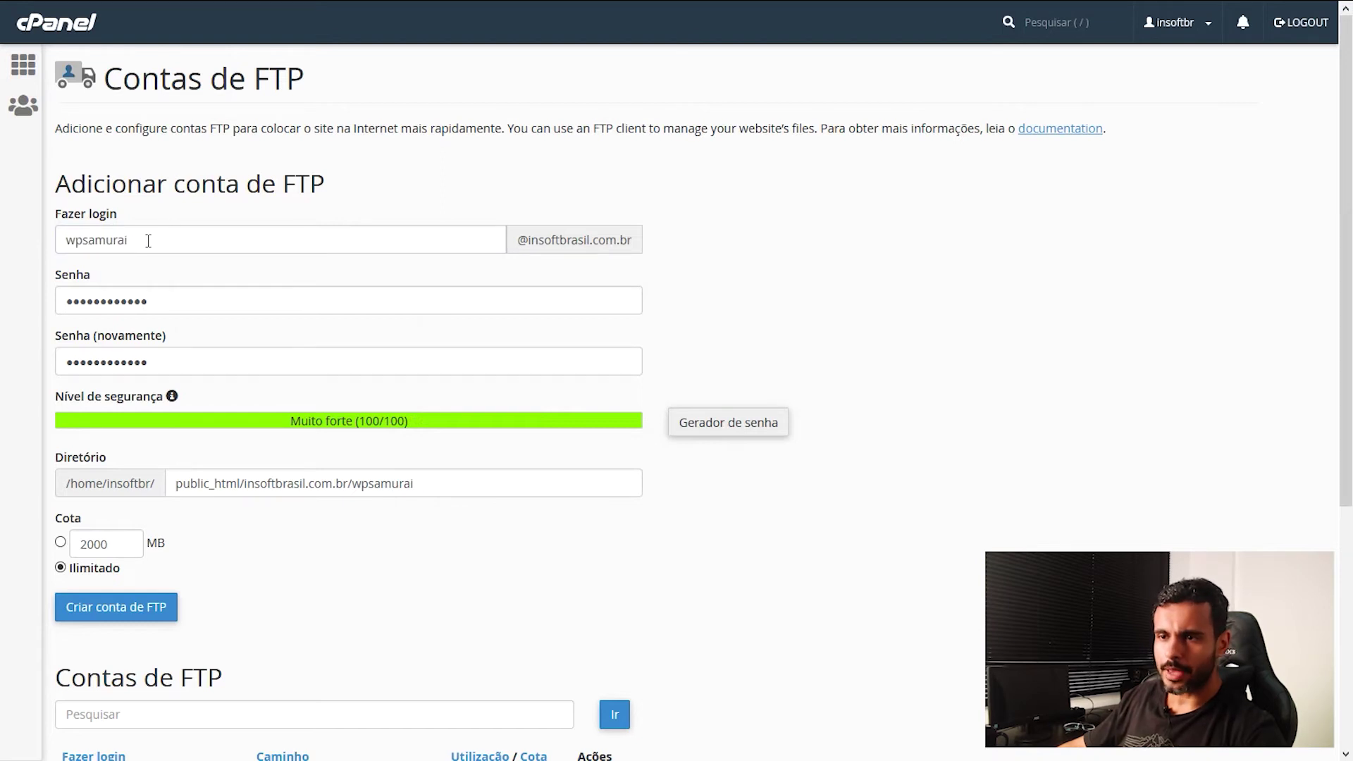
left_click_drag(288, 236, 70, 237)
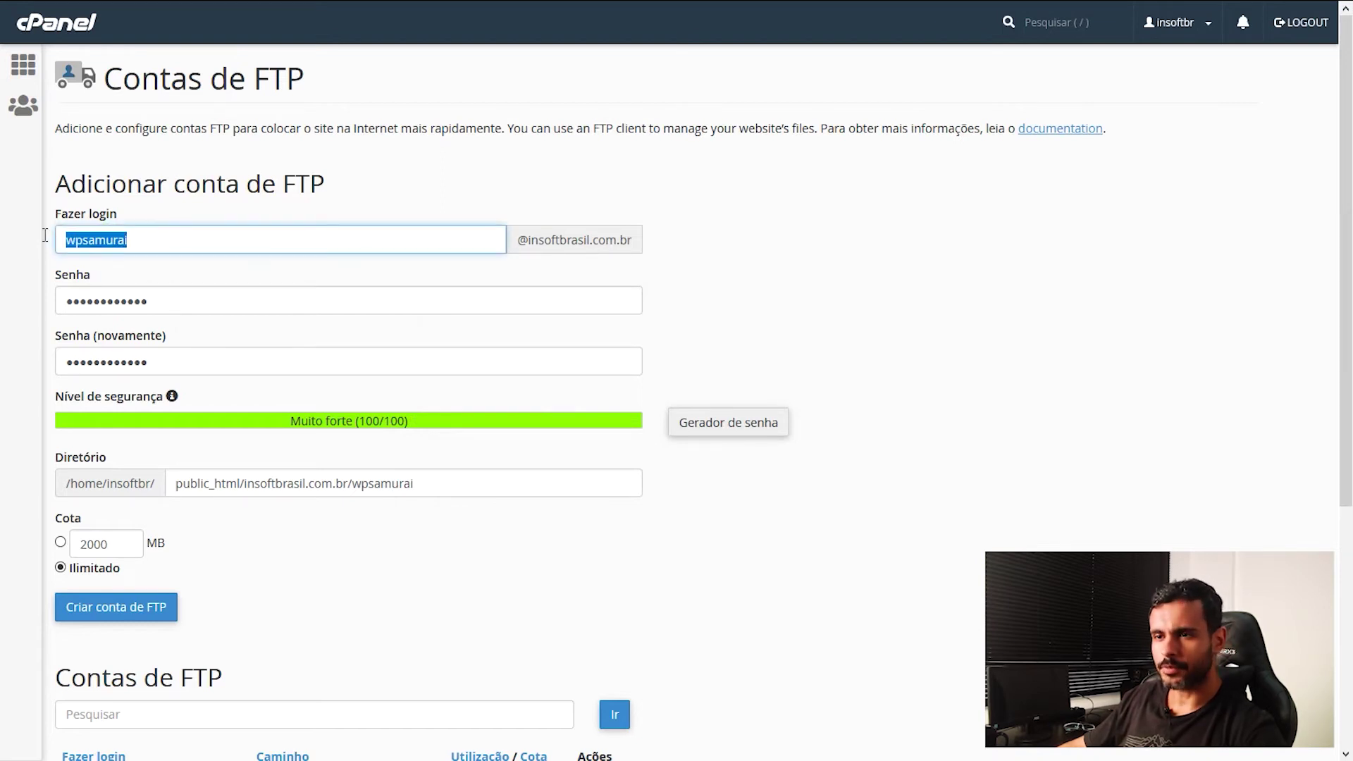
left_click(168, 241)
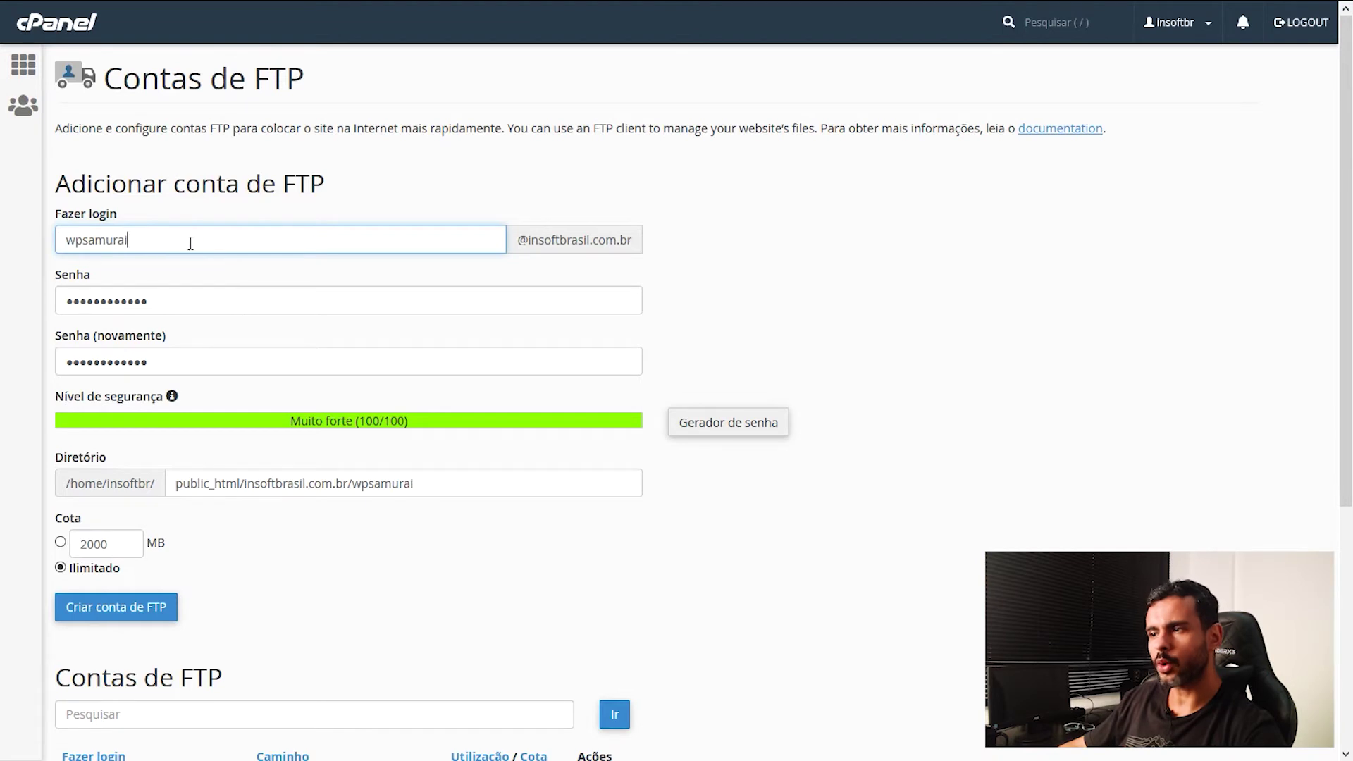
key("ctrl+a")
left_click_drag(513, 240, 637, 239)
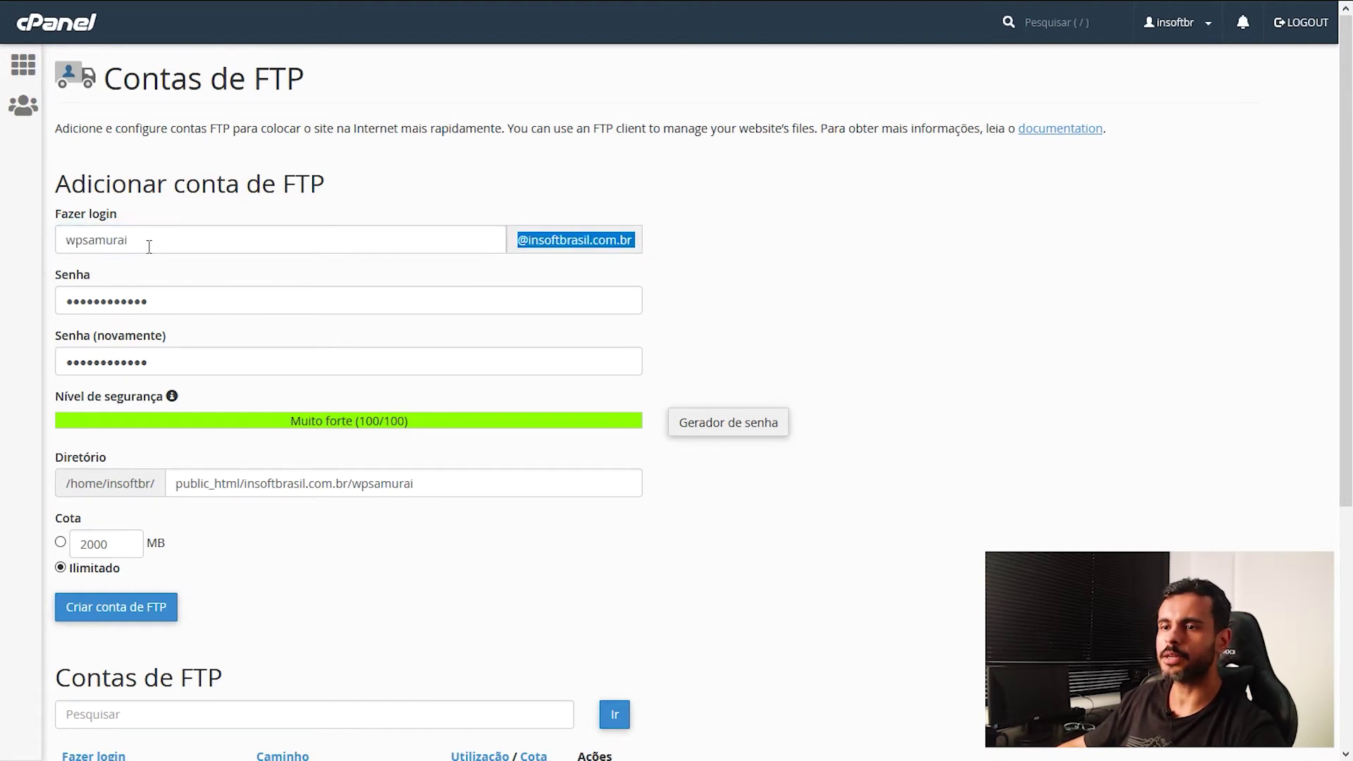
left_click_drag(160, 247, 4, 264)
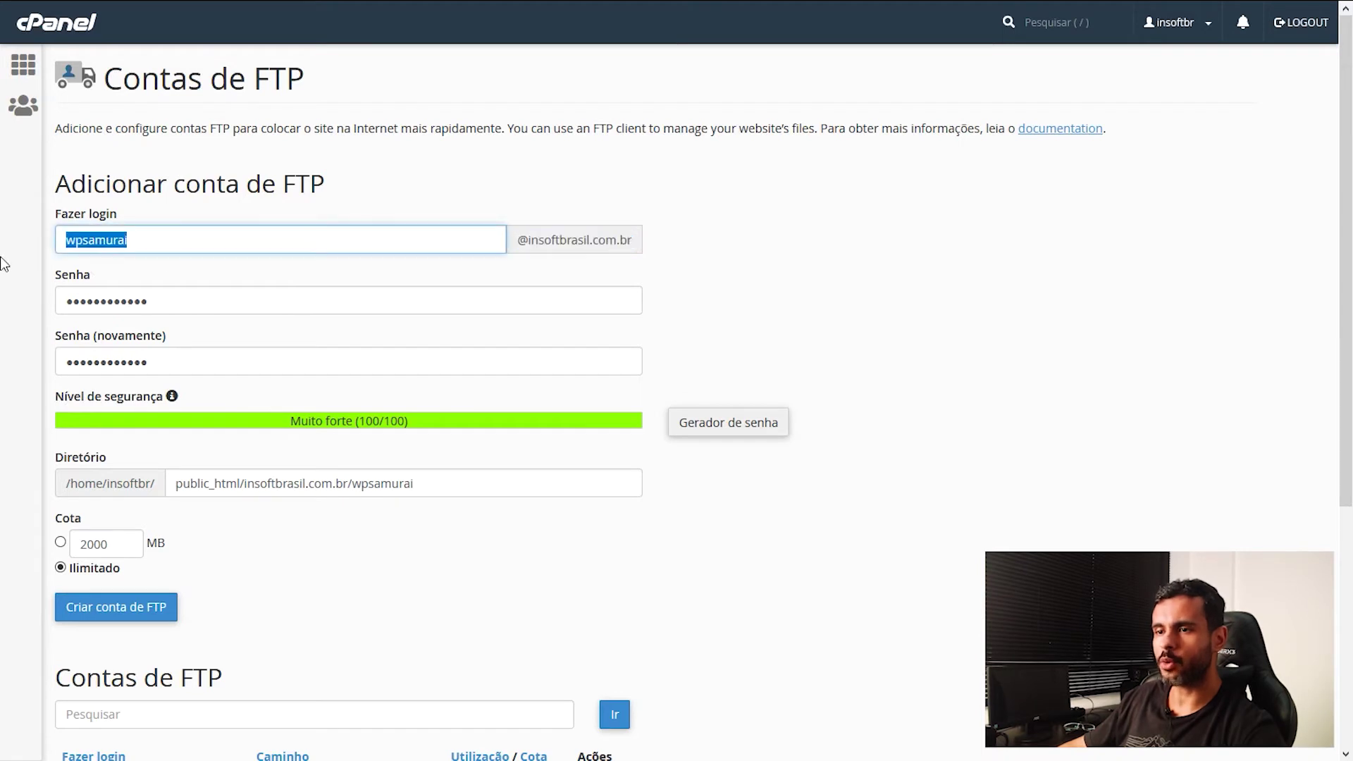
right_click(94, 243)
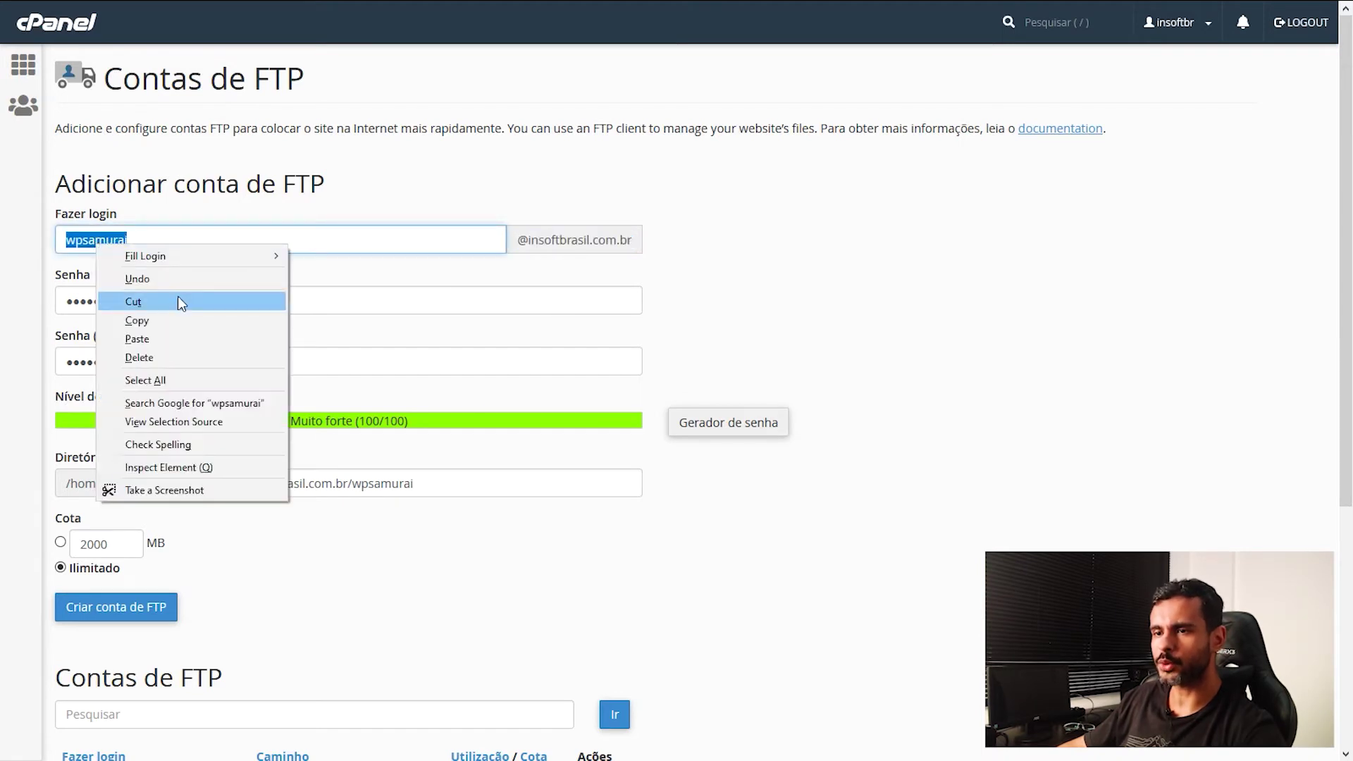
left_click(180, 324)
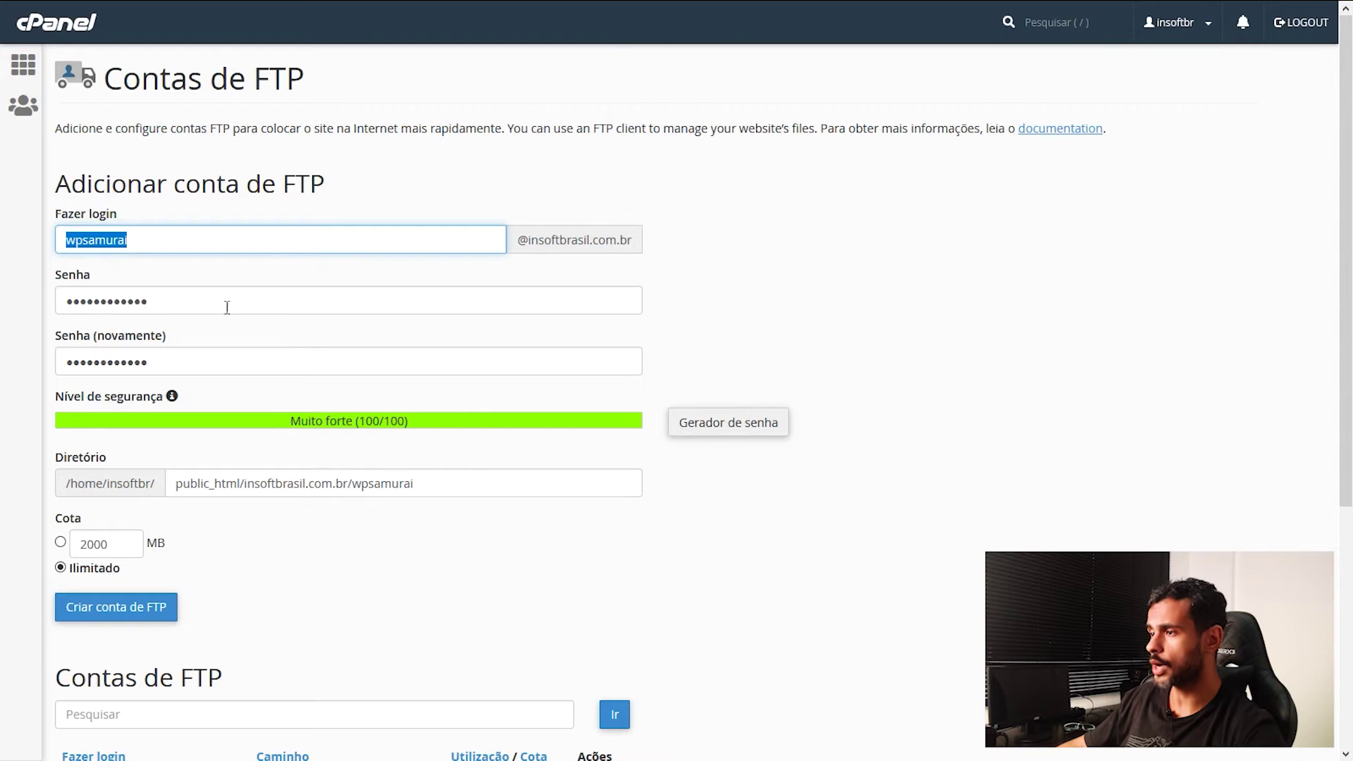
key("alt+Tab")
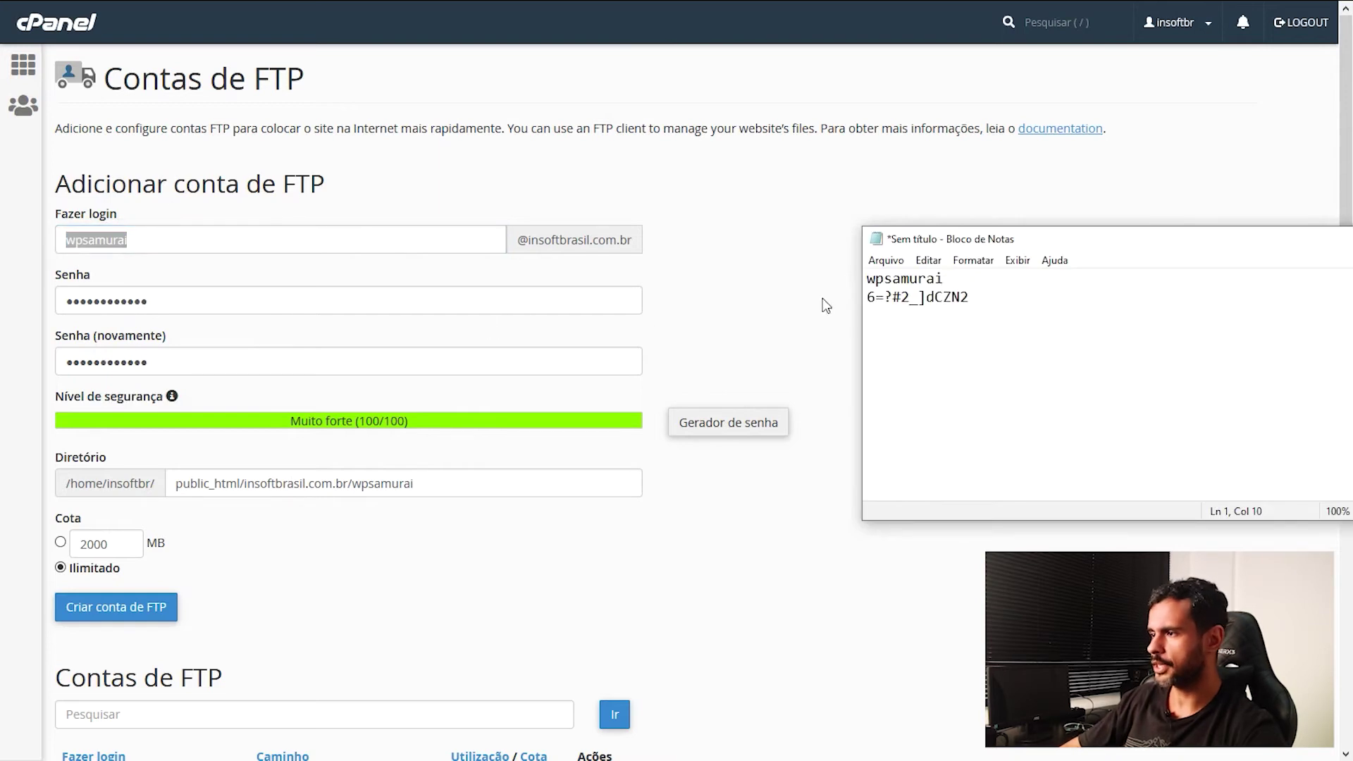
key("Home")
key("shift+End")
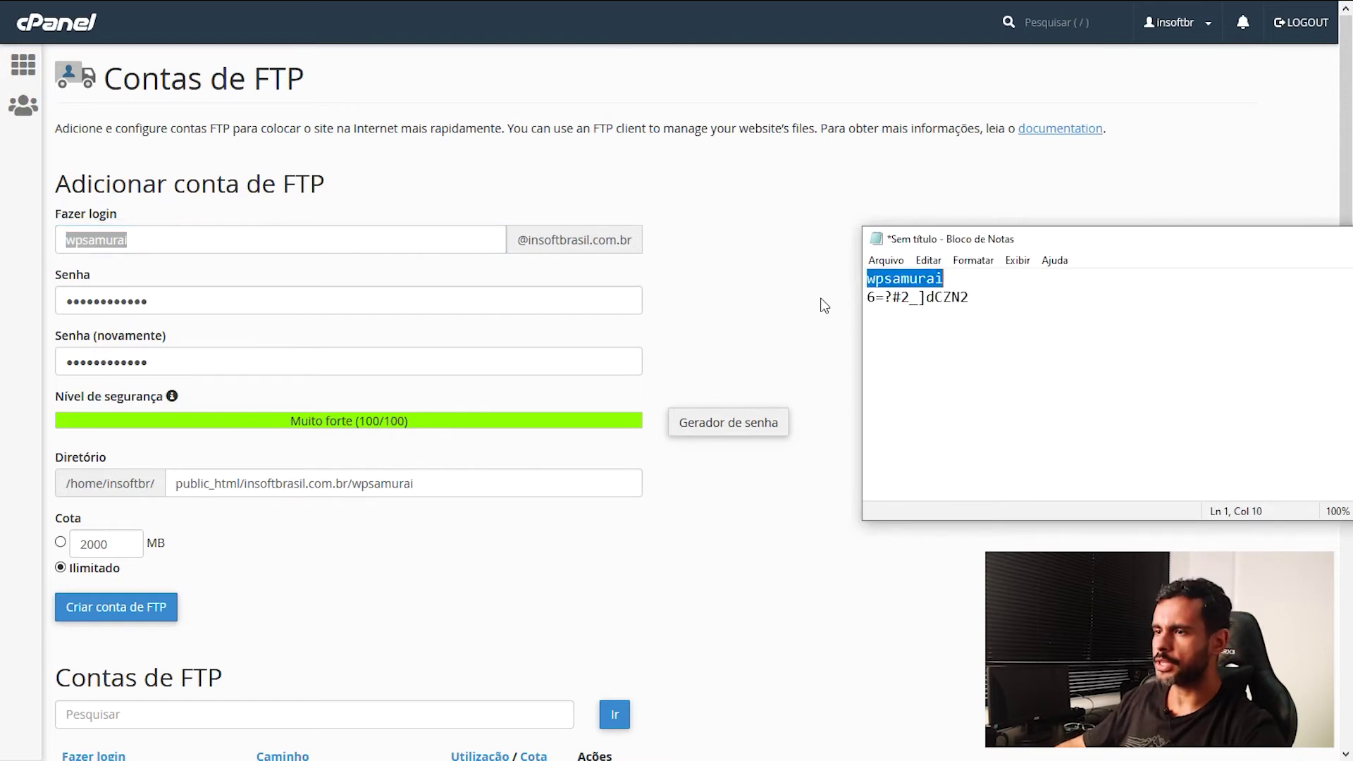
double_click(527, 243)
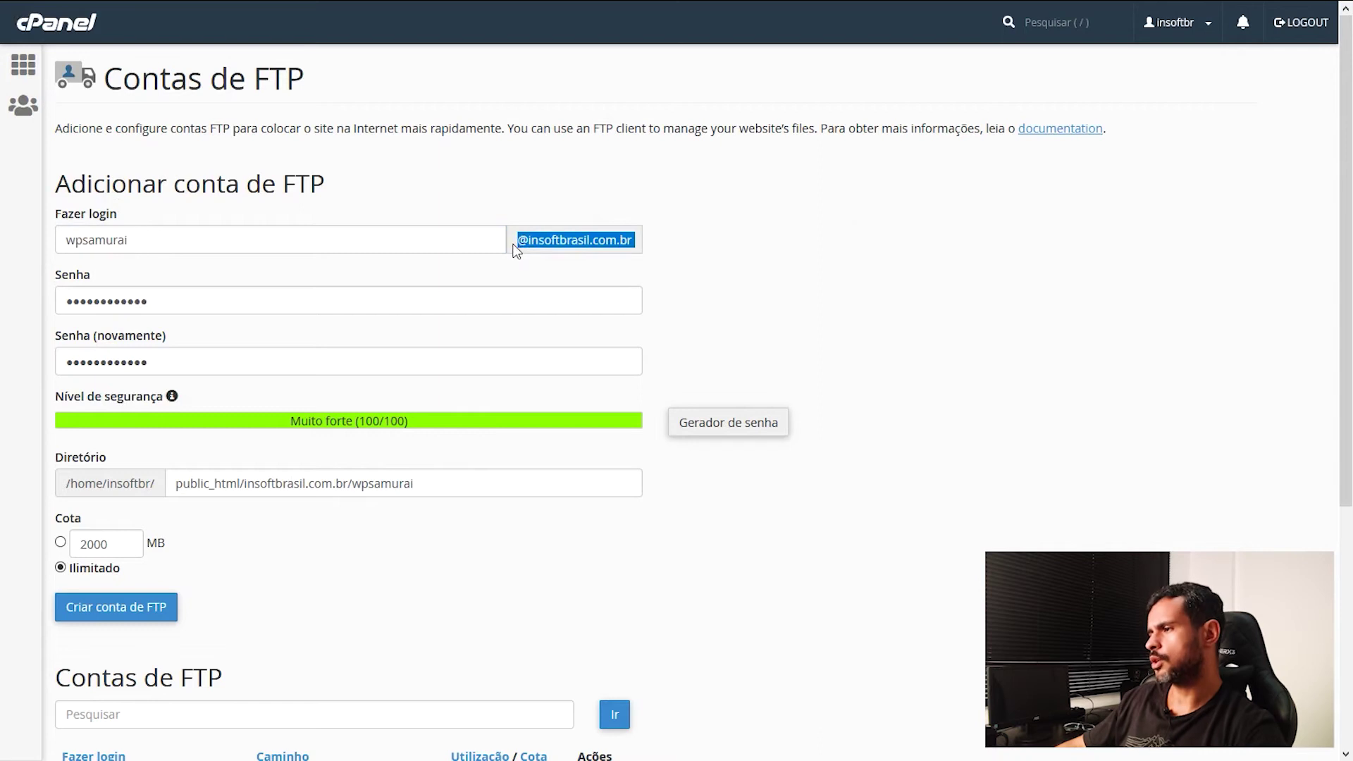
key("ctrl+c")
key("alt+Tab")
key("End")
key("ctrl+v")
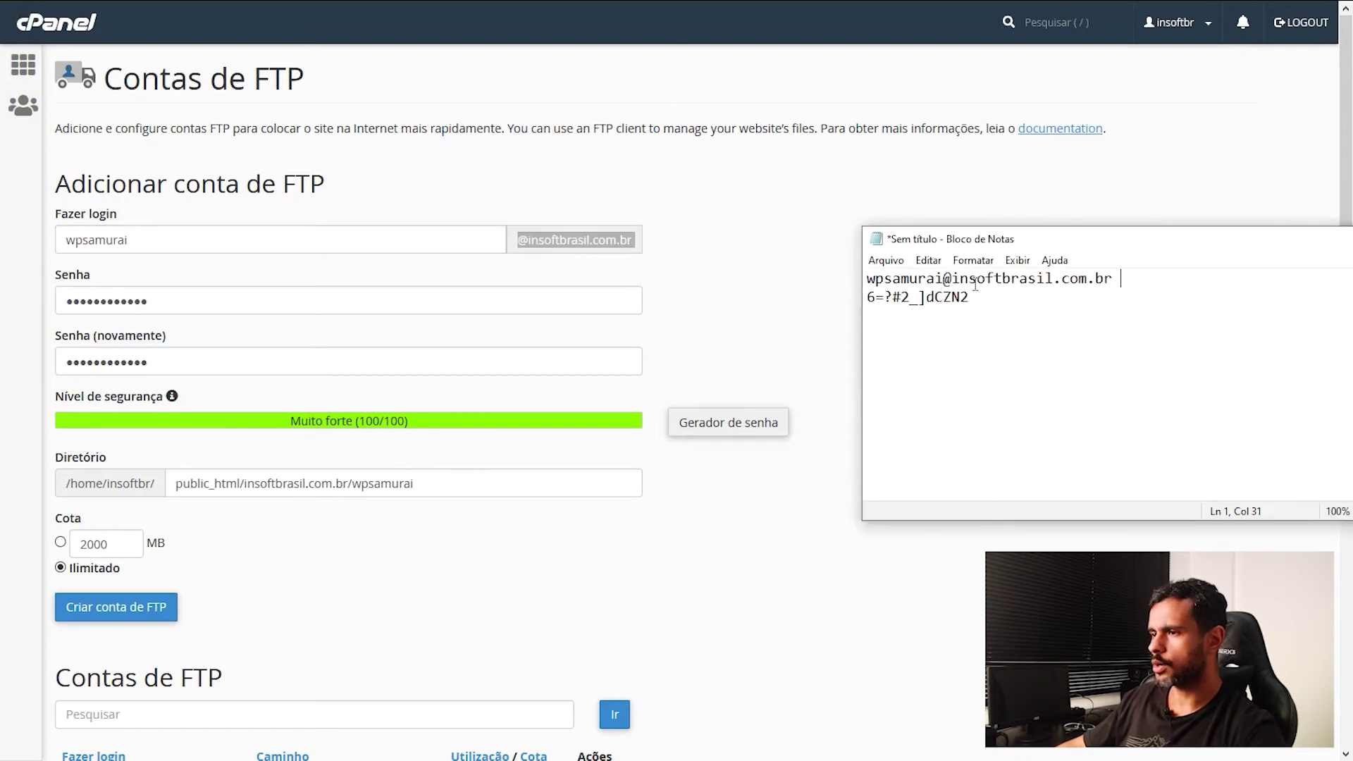
left_click_drag(1146, 279, 752, 281)
left_click_drag(972, 243, 817, 152)
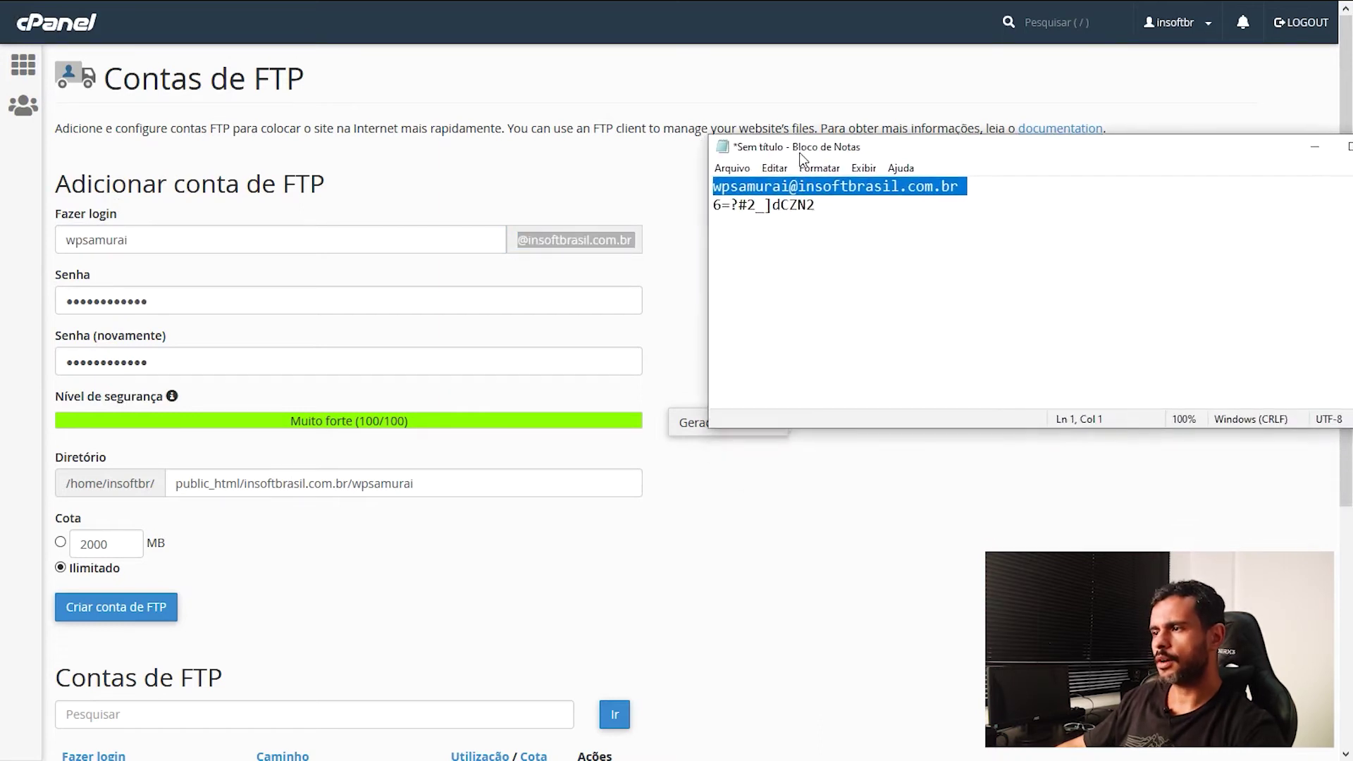
left_click(734, 197)
double_click(738, 210)
Clear the suggested subfolder path so the new FTP account's directory is just /home/insoftbr/
left_click_drag(465, 486, 114, 496)
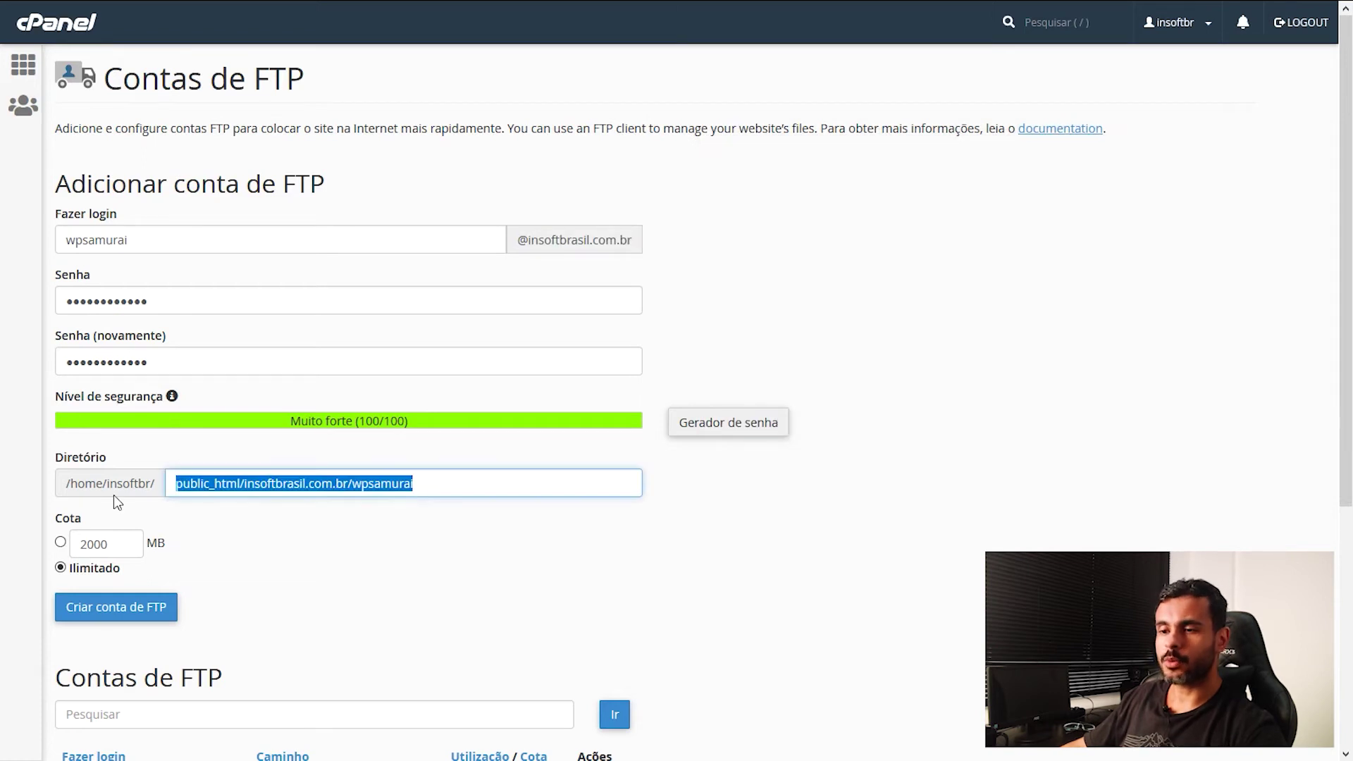
left_click(118, 501)
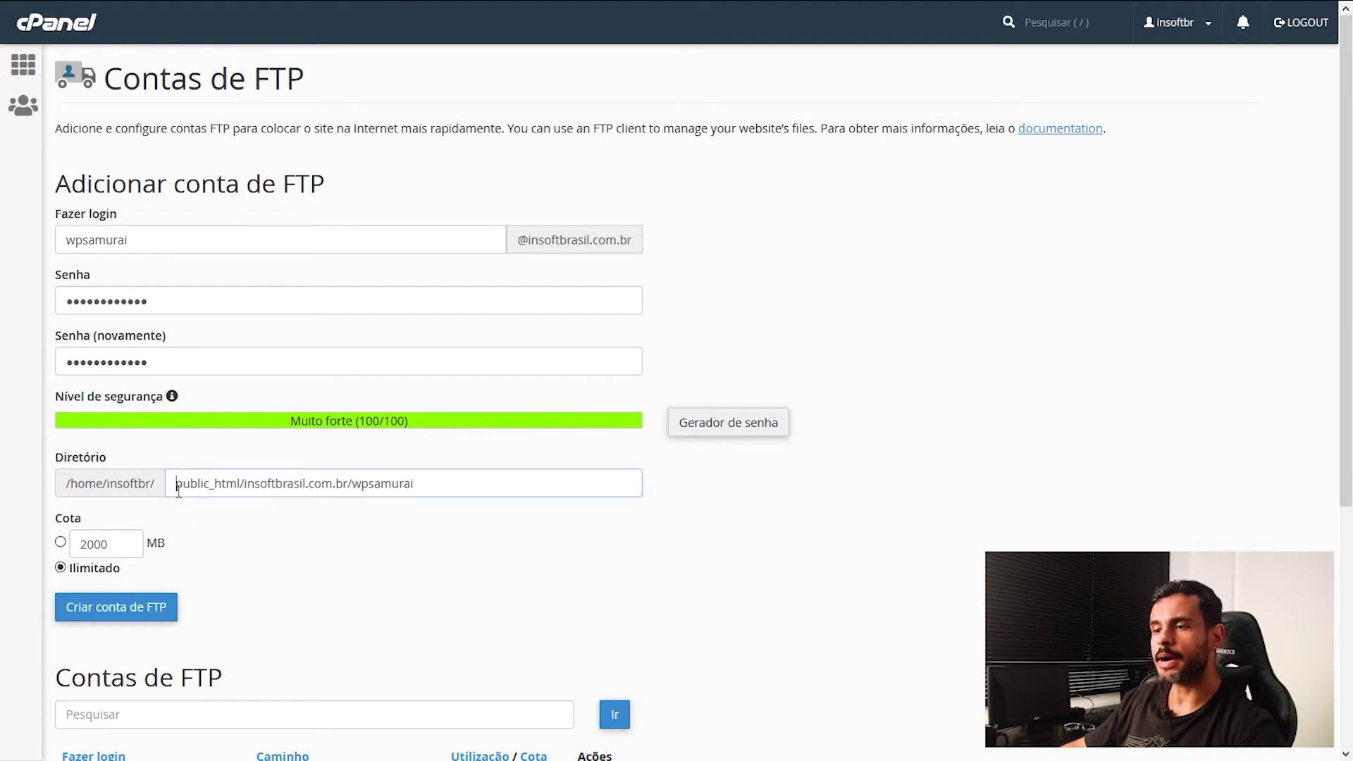
left_click_drag(175, 491, 476, 492)
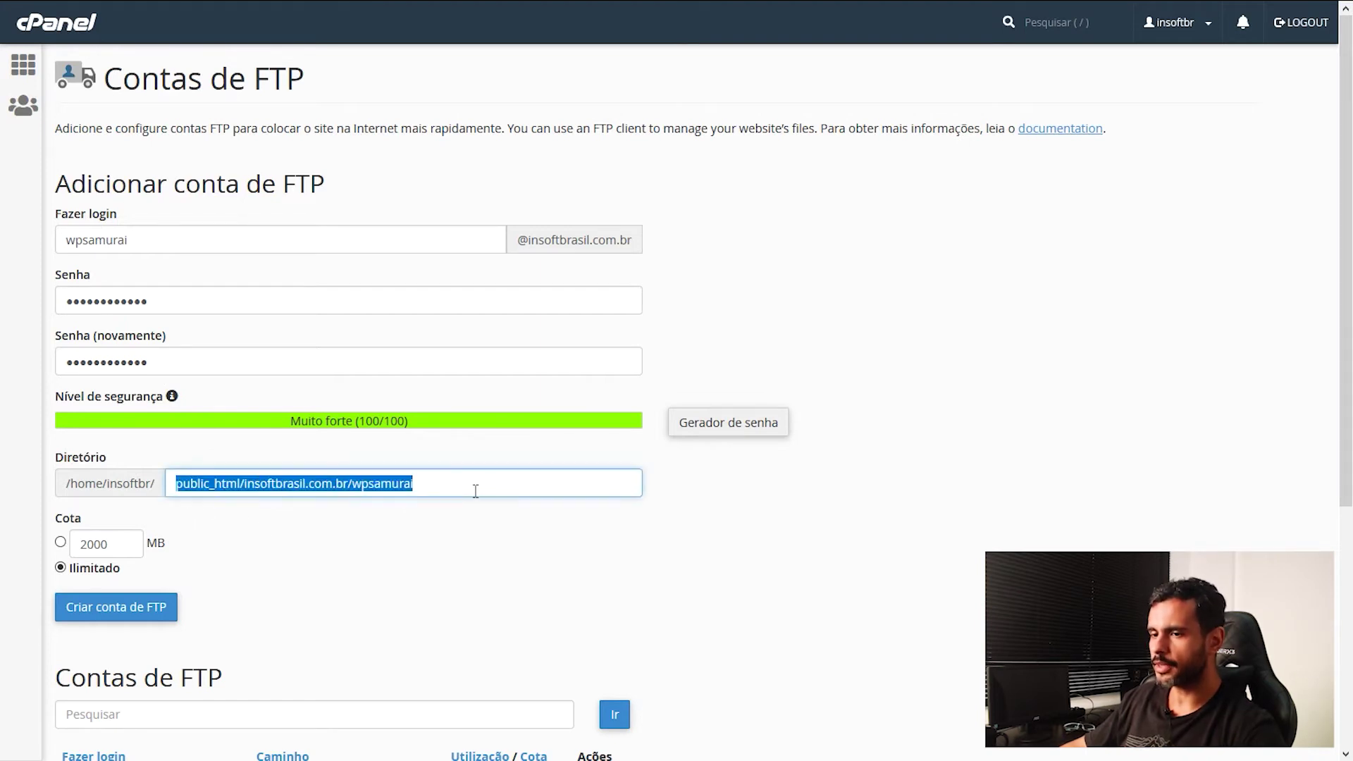
left_click(474, 491)
left_click_drag(538, 491, 148, 487)
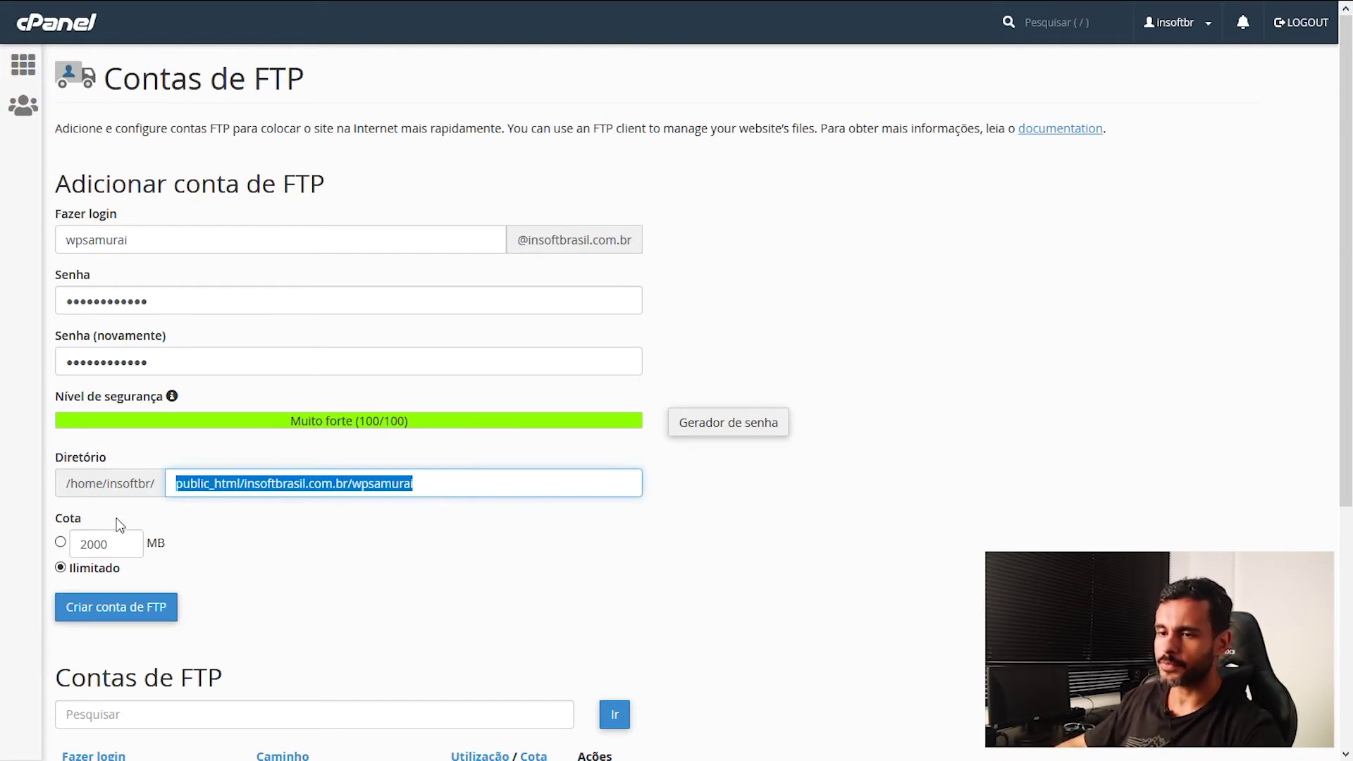
left_click(497, 485)
left_click_drag(514, 481, 136, 497)
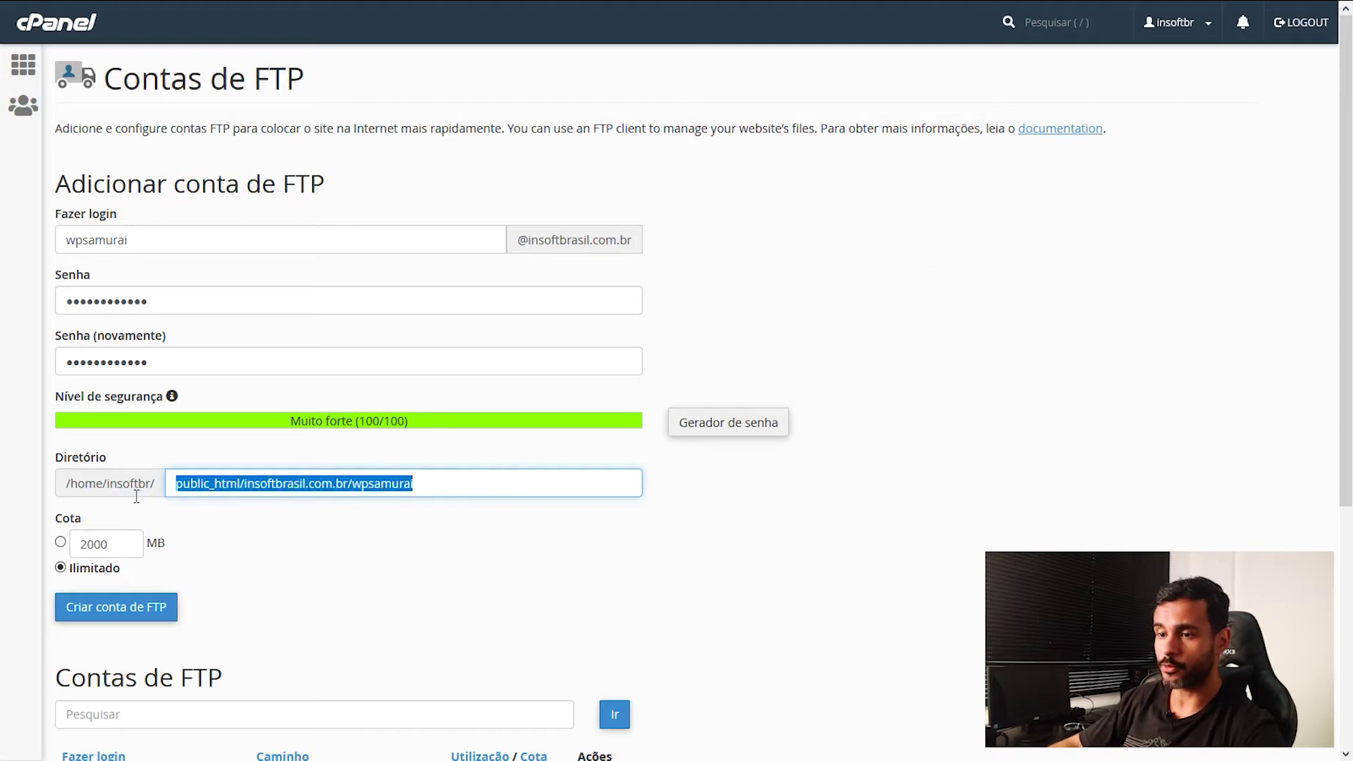
key("BackSpace")
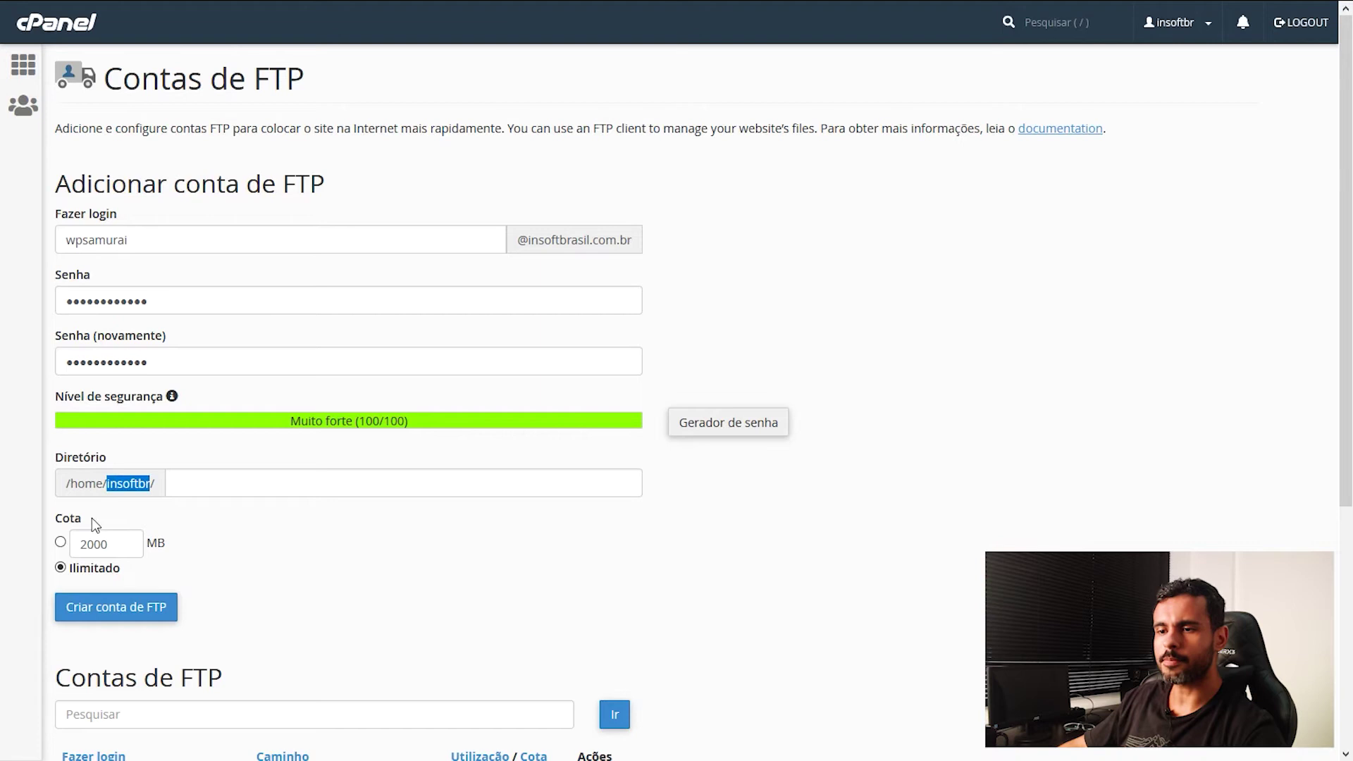
left_click_drag(66, 483, 123, 479)
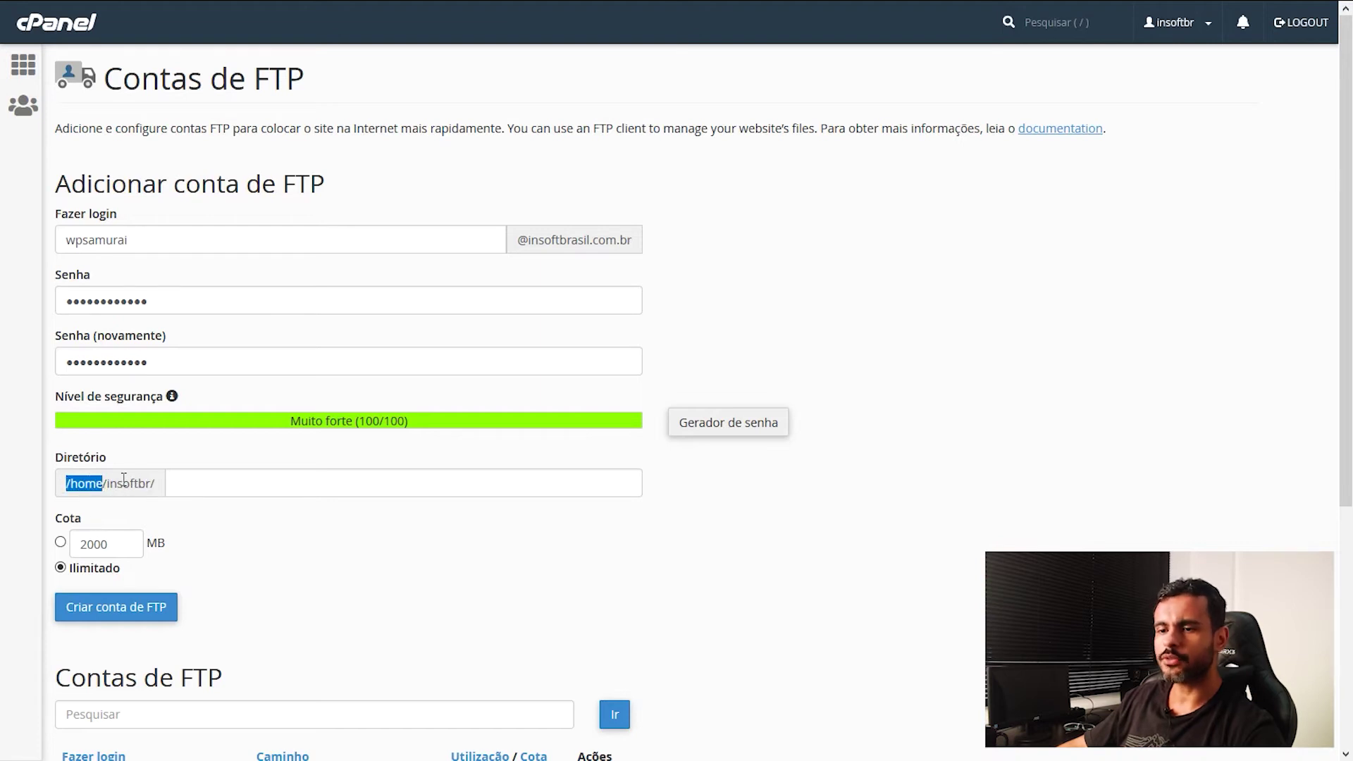
left_click(321, 513)
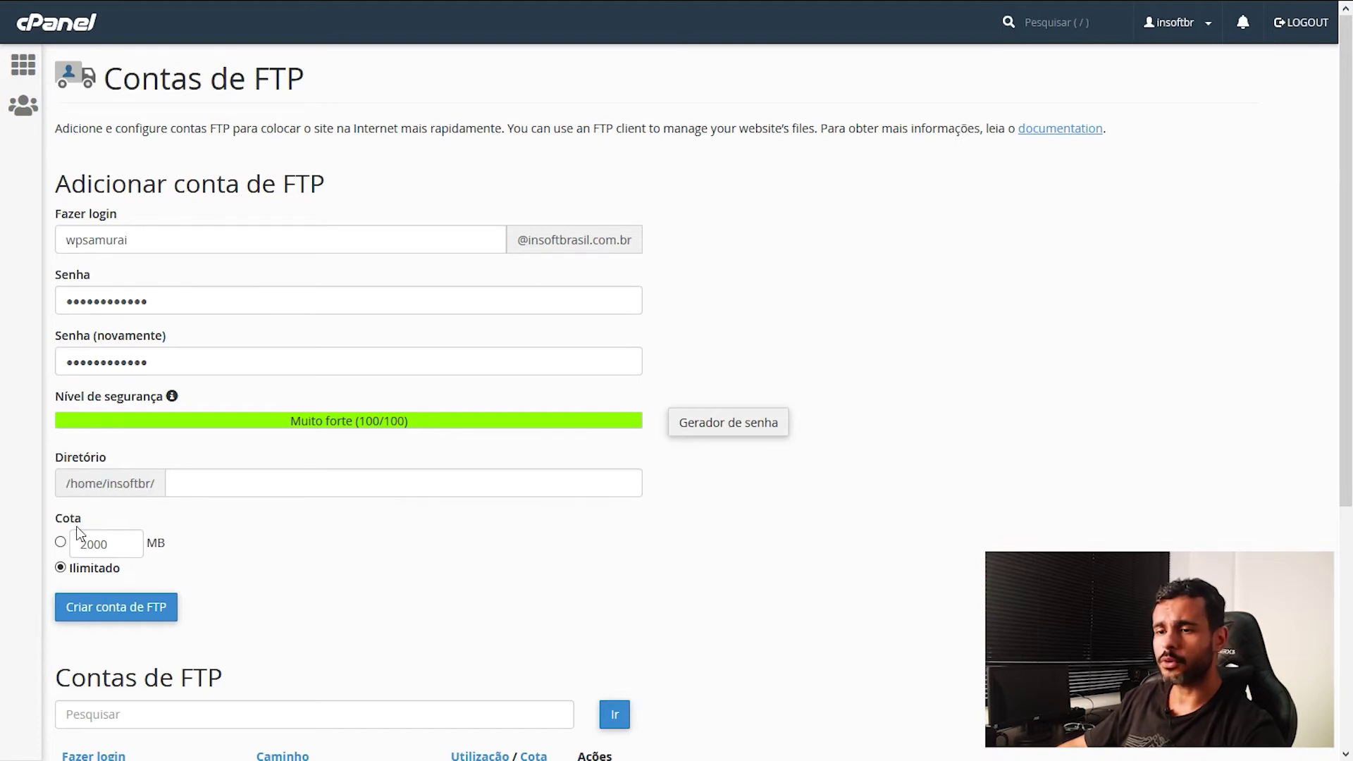
Create the FTP account with unlimited quota and check its login in the FTP accounts list
scroll(324, 564, "down", 3)
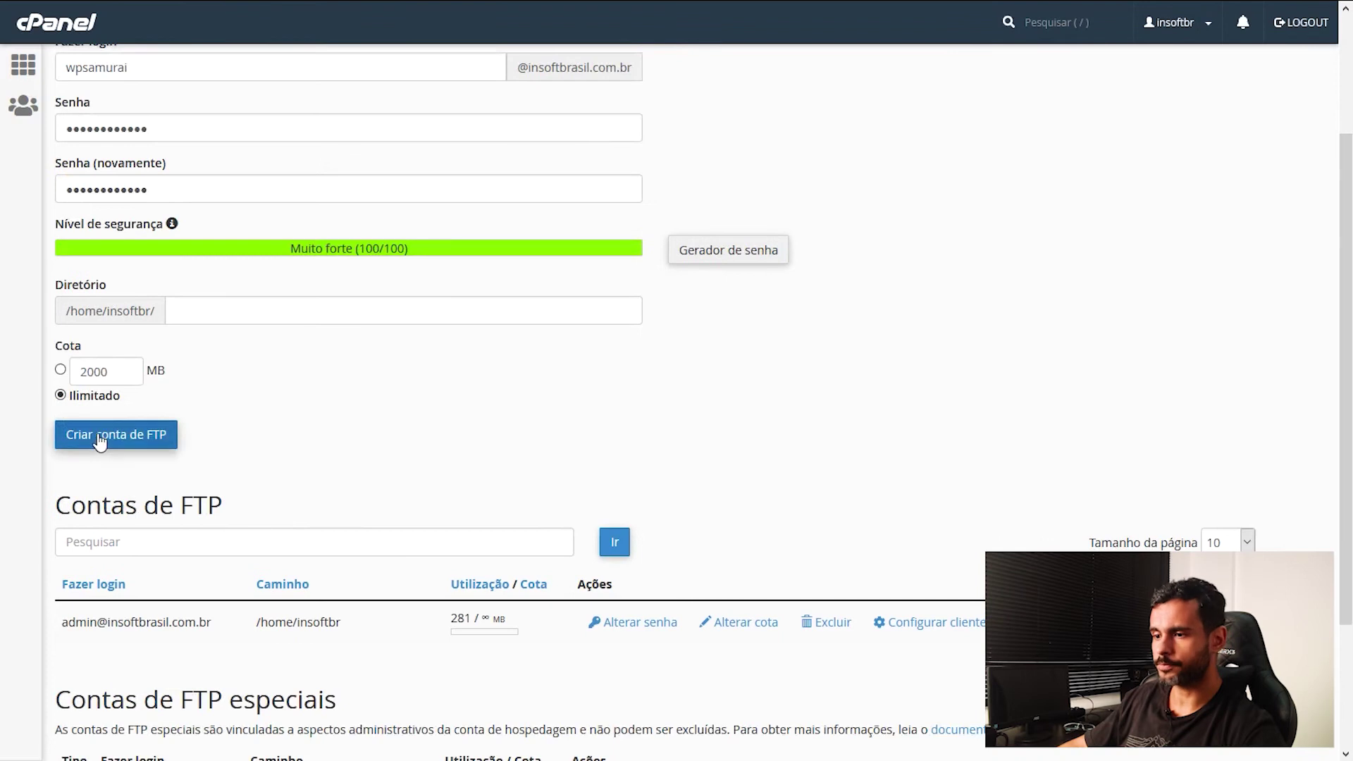
left_click(141, 436)
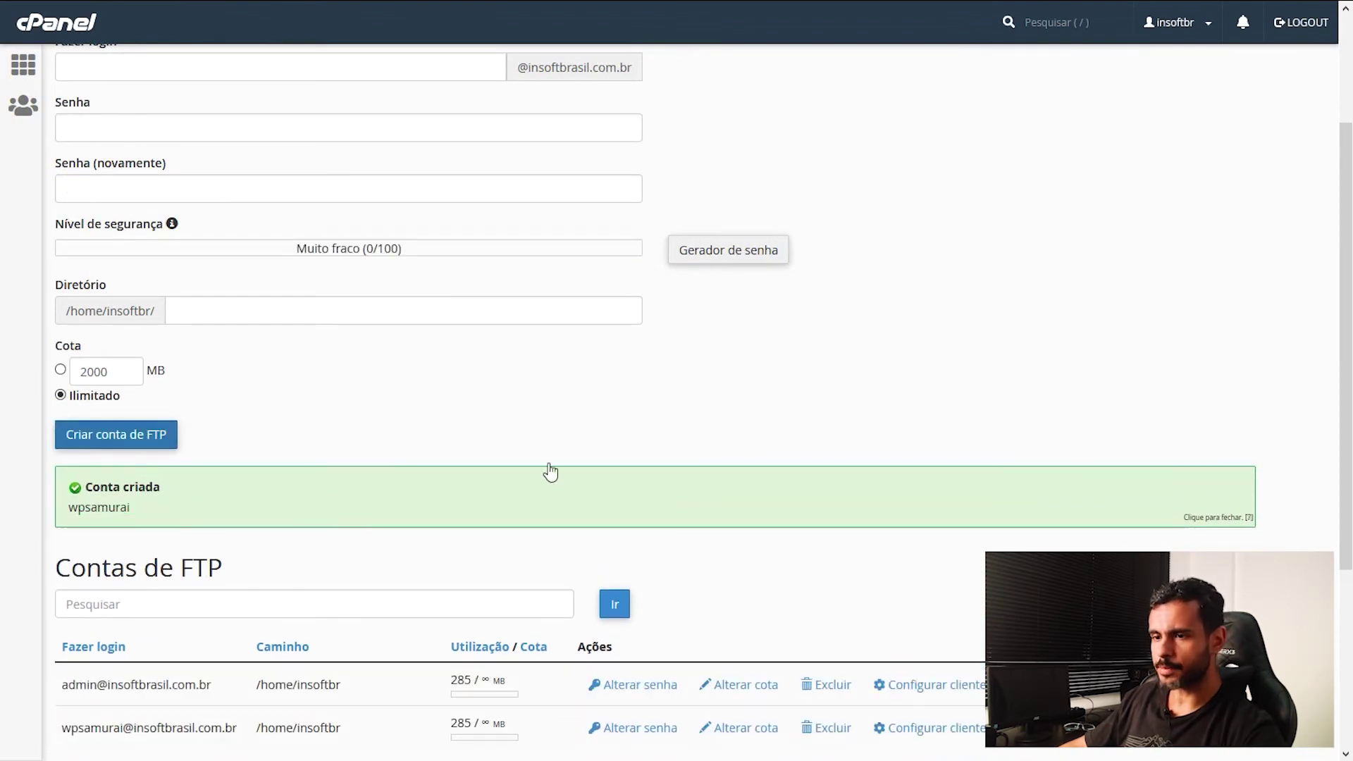
scroll(578, 458, "down", 2)
scroll(602, 442, "down", 2)
left_click_drag(61, 469, 234, 470)
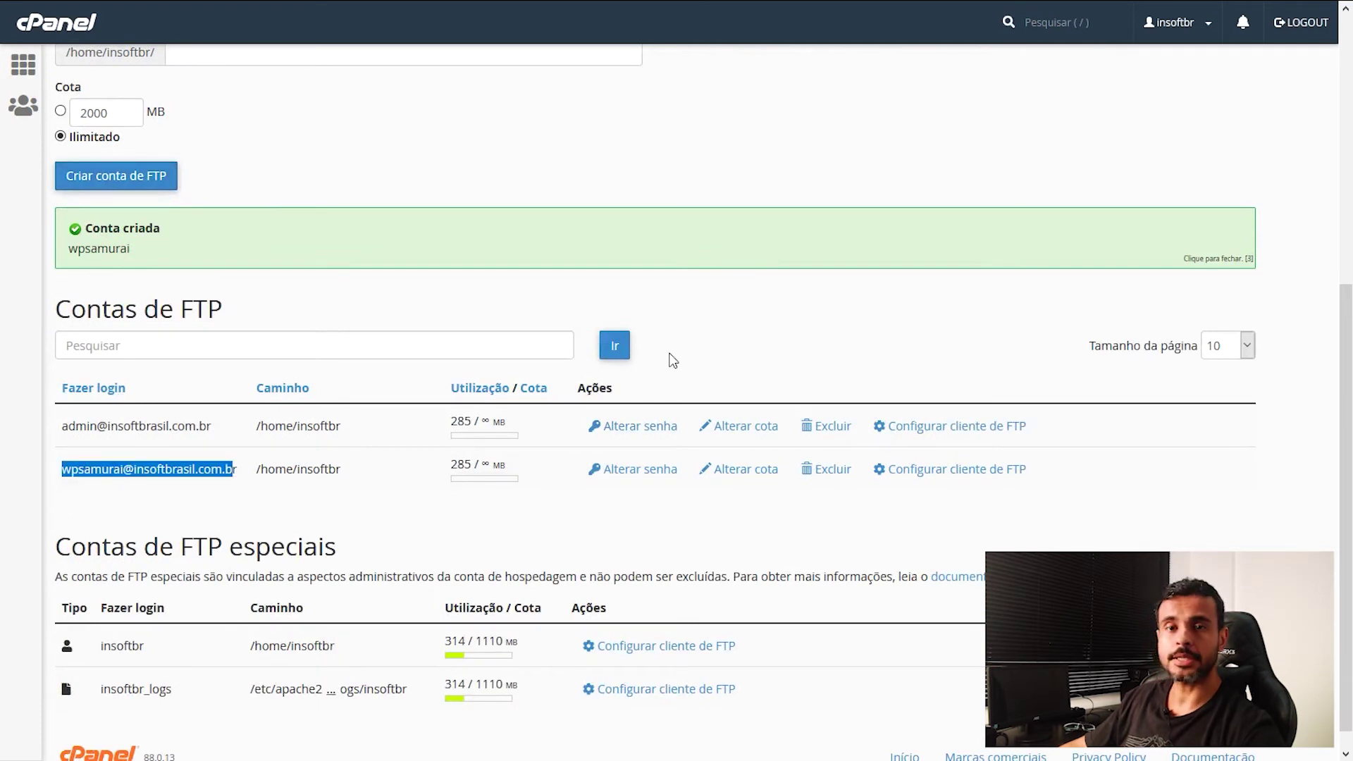
Switch to FileZilla's Site Manager and set the InsoftB site's host to ftp.insoftbrasil.com.br
scroll(673, 361, "up", 4)
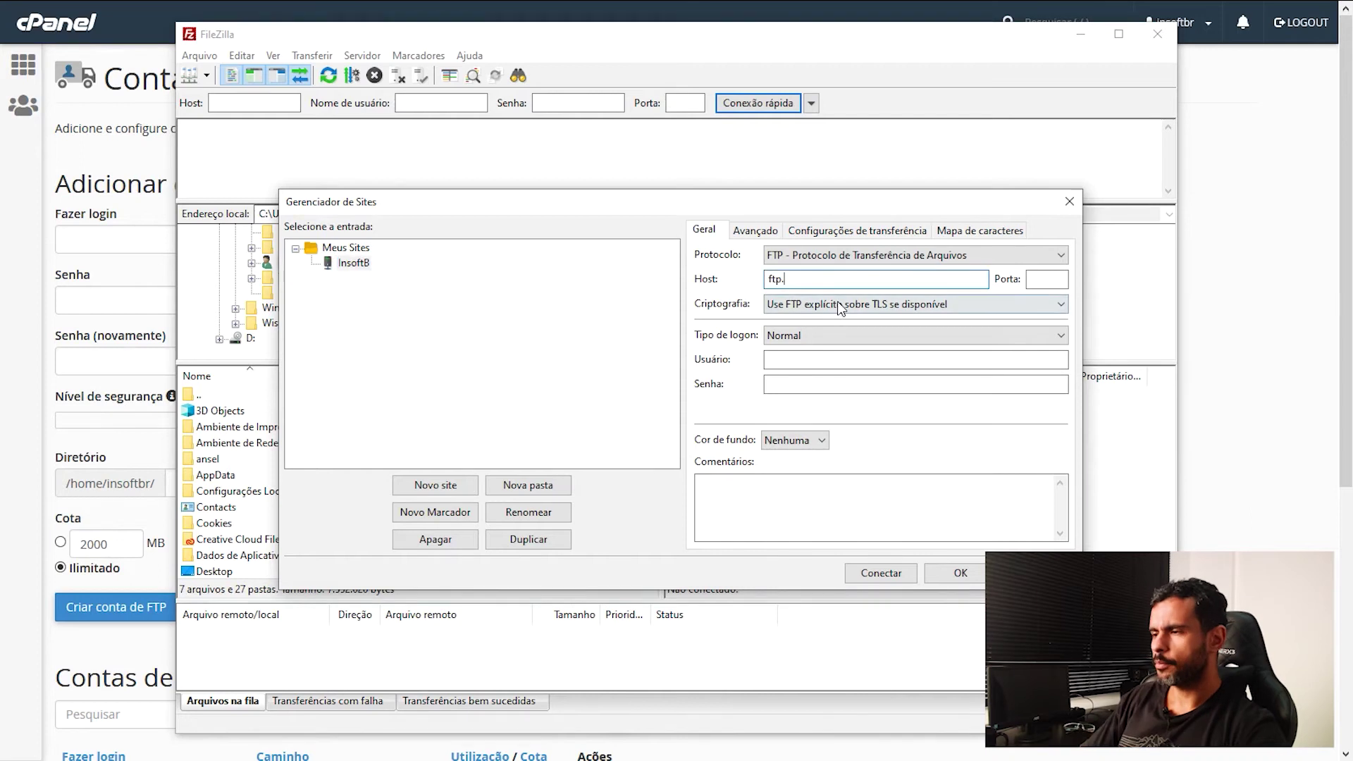
left_click_drag(837, 279, 654, 290)
key("BackSpace")
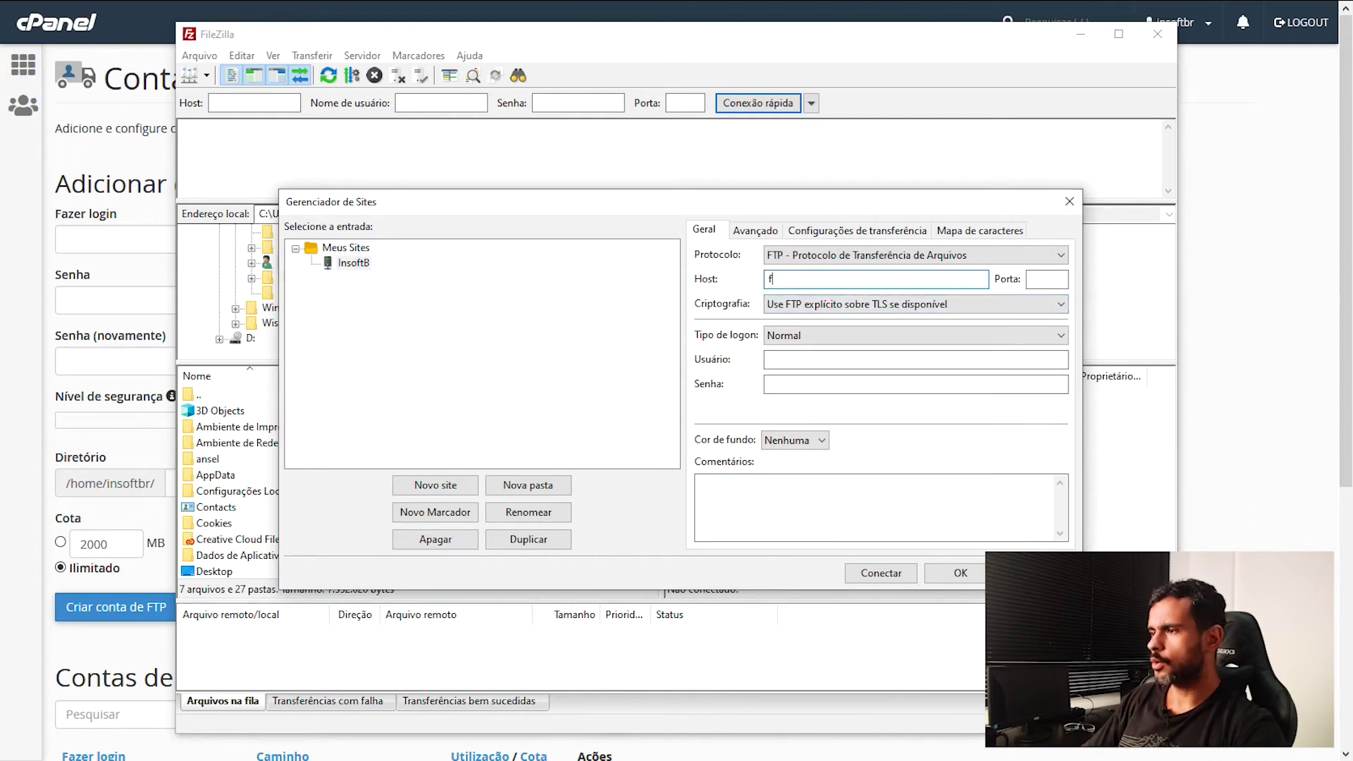
type("ftp.insoftbrasil.com.br")
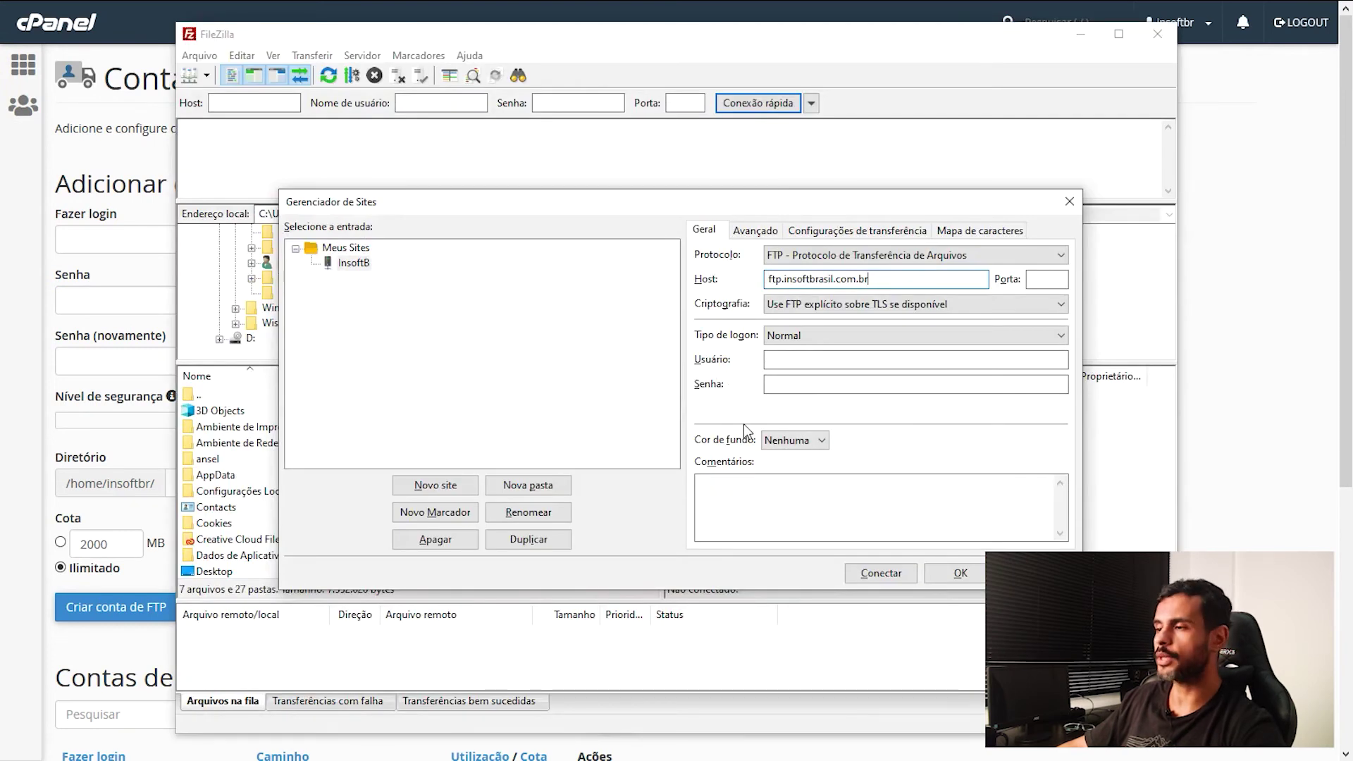
Copy the FTP account's login from the Notepad note into the InsoftB site's user field
key("alt+Tab")
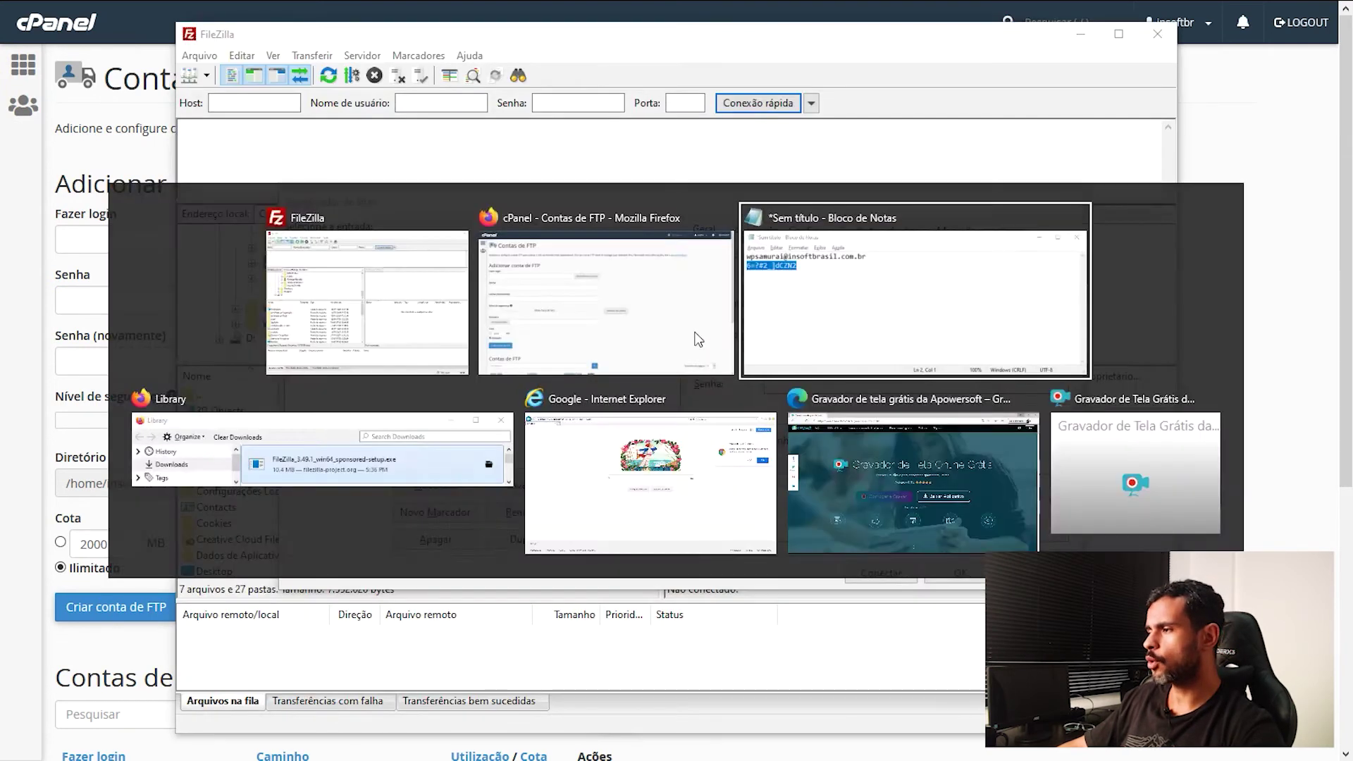
left_click_drag(841, 150, 1067, 340)
left_click_drag(1192, 379, 956, 387)
right_click(985, 386)
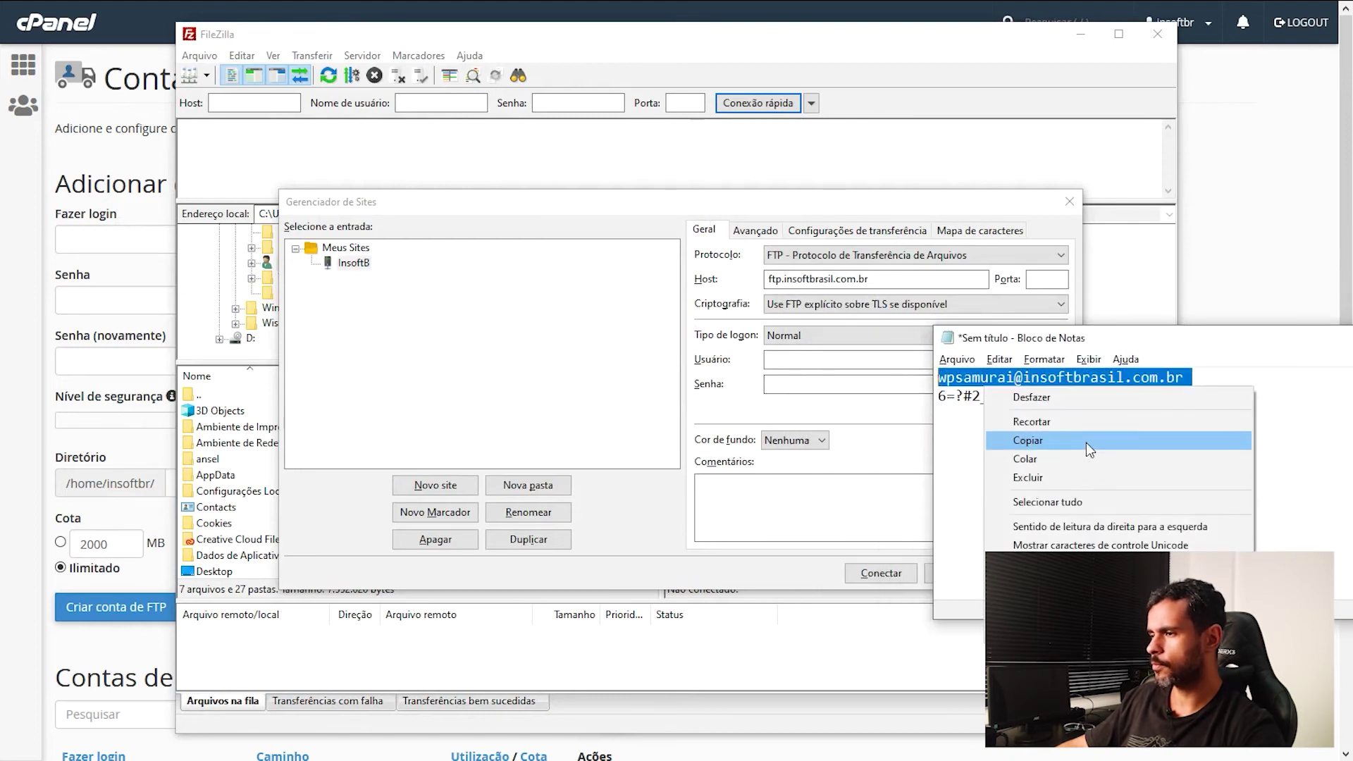
left_click(1083, 448)
left_click(795, 359)
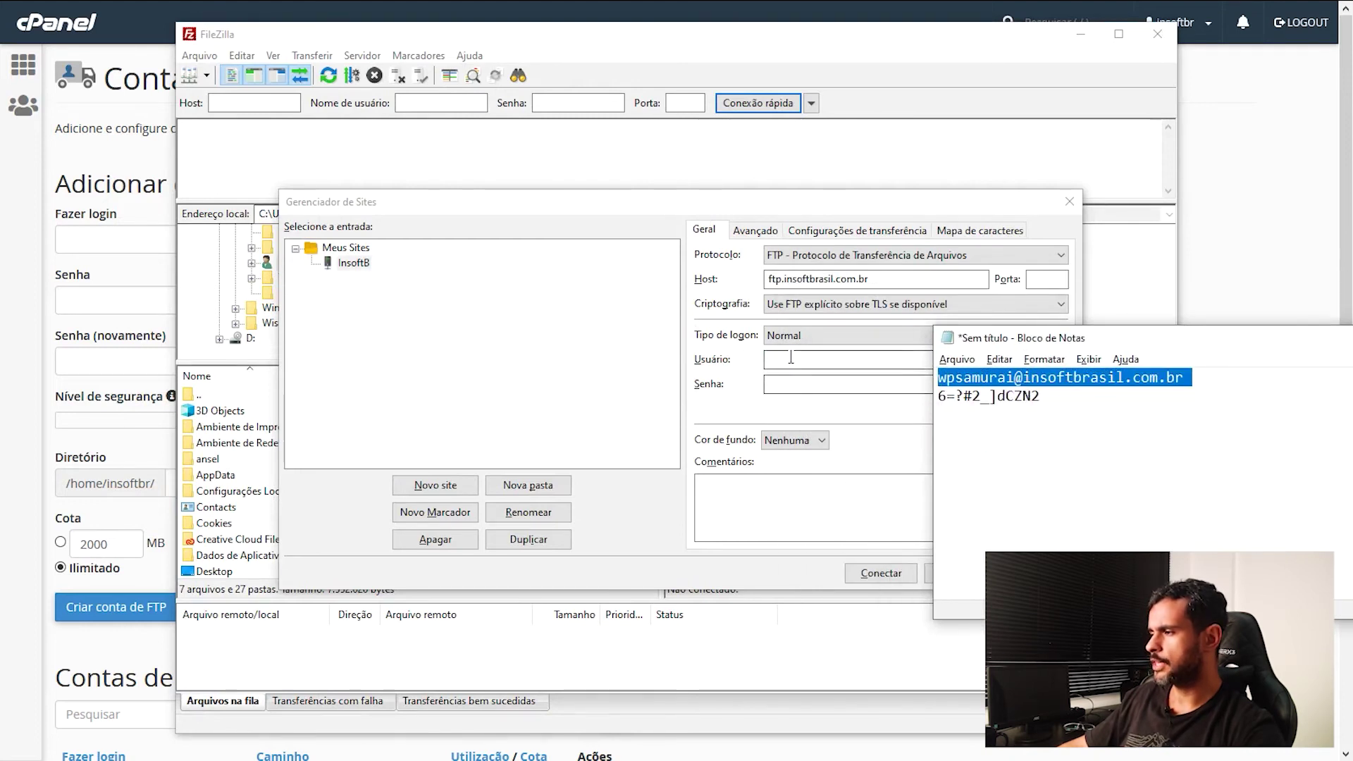
right_click(795, 358)
left_click(888, 436)
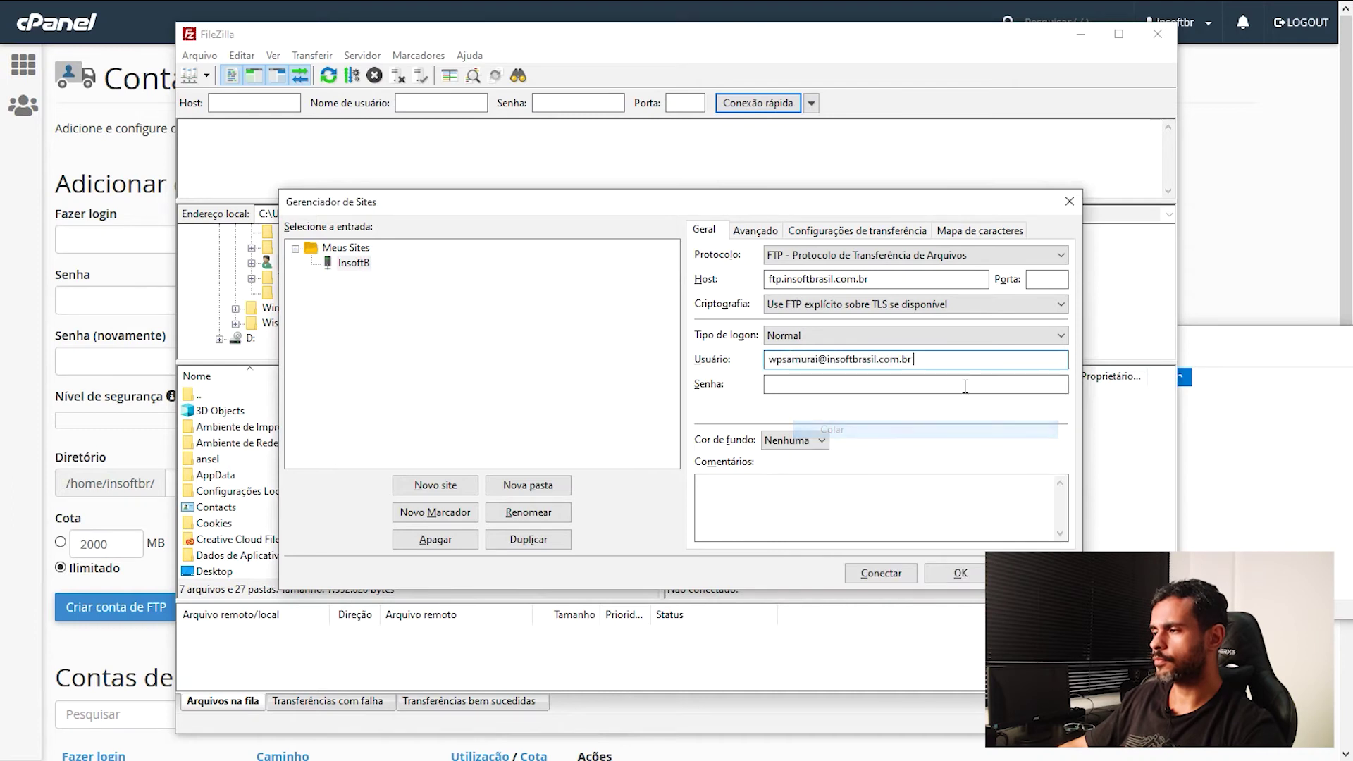
Copy the FTP account's password from the Notepad note into the InsoftB site's password field
left_click(1178, 407)
left_click_drag(1042, 396, 899, 426)
right_click(1019, 409)
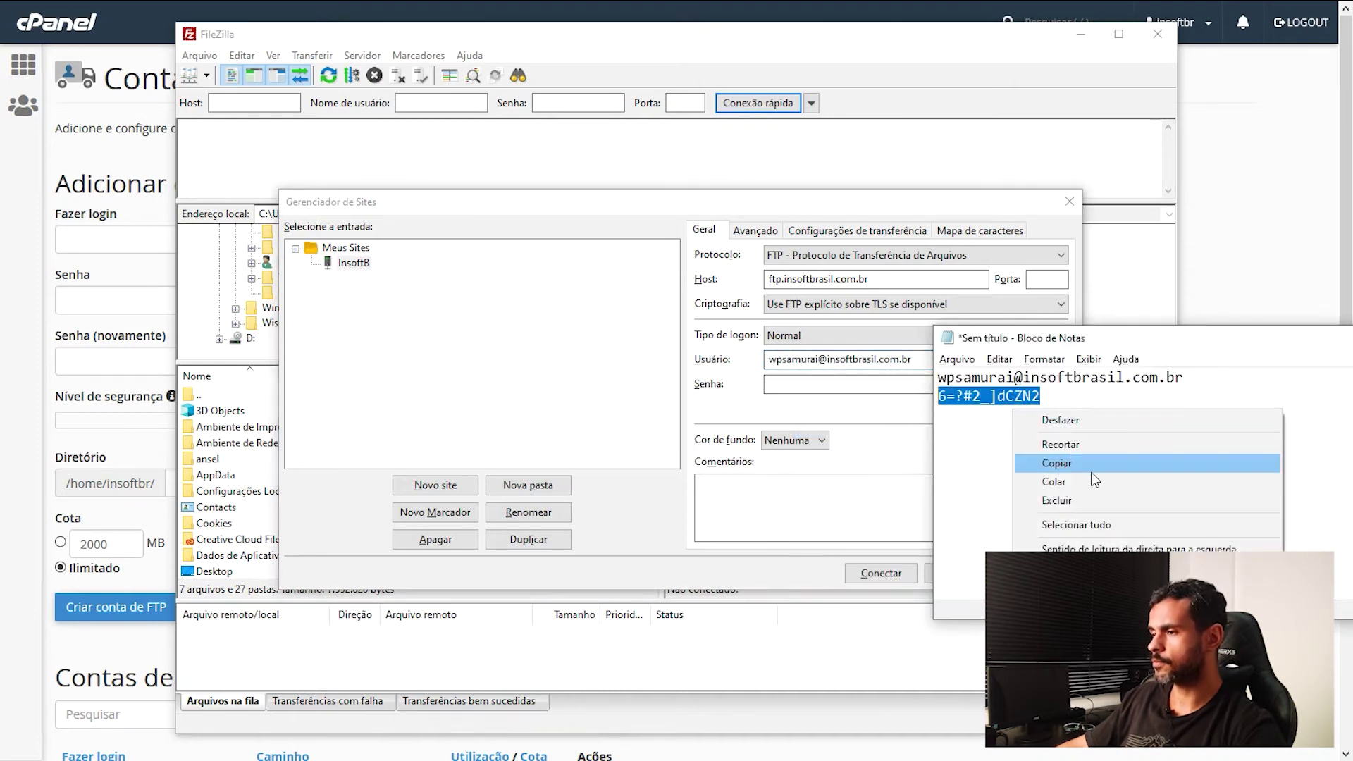
left_click(1098, 468)
right_click(777, 389)
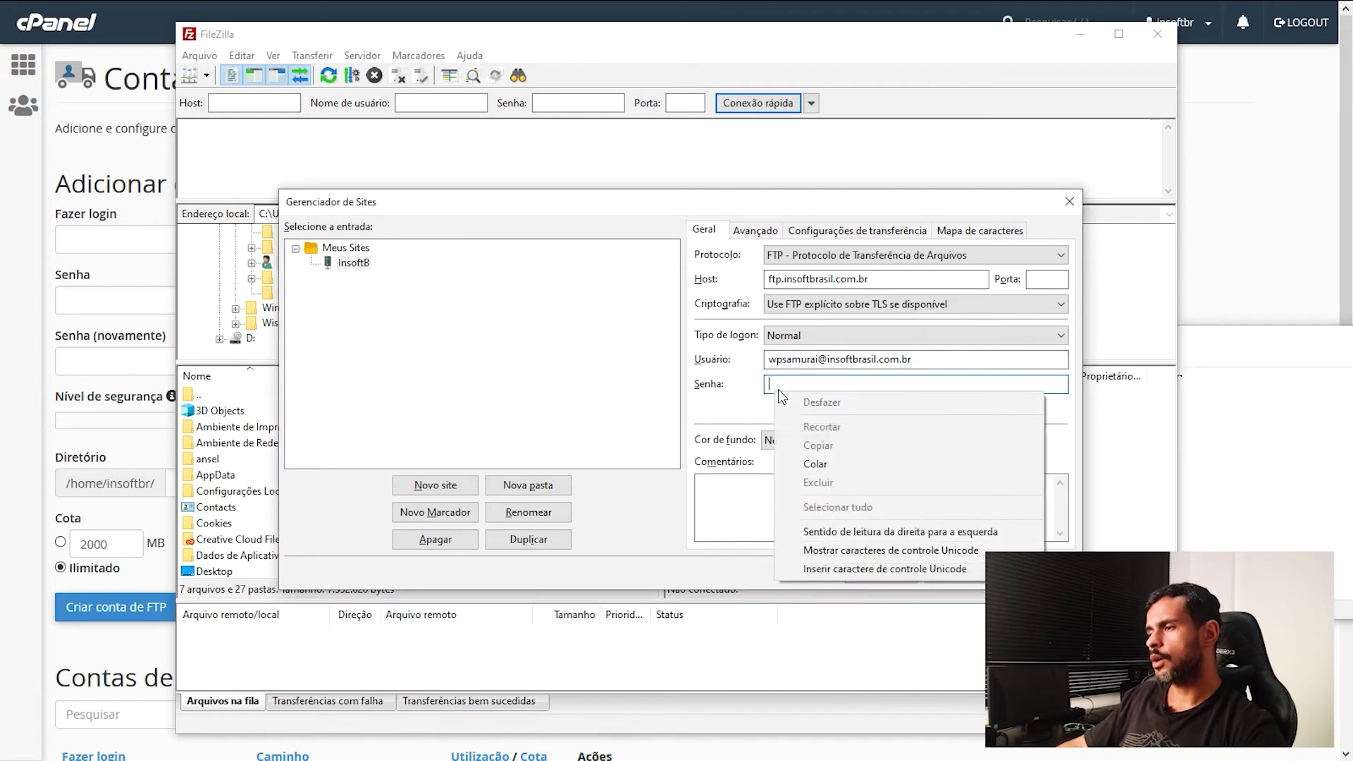
left_click(818, 465)
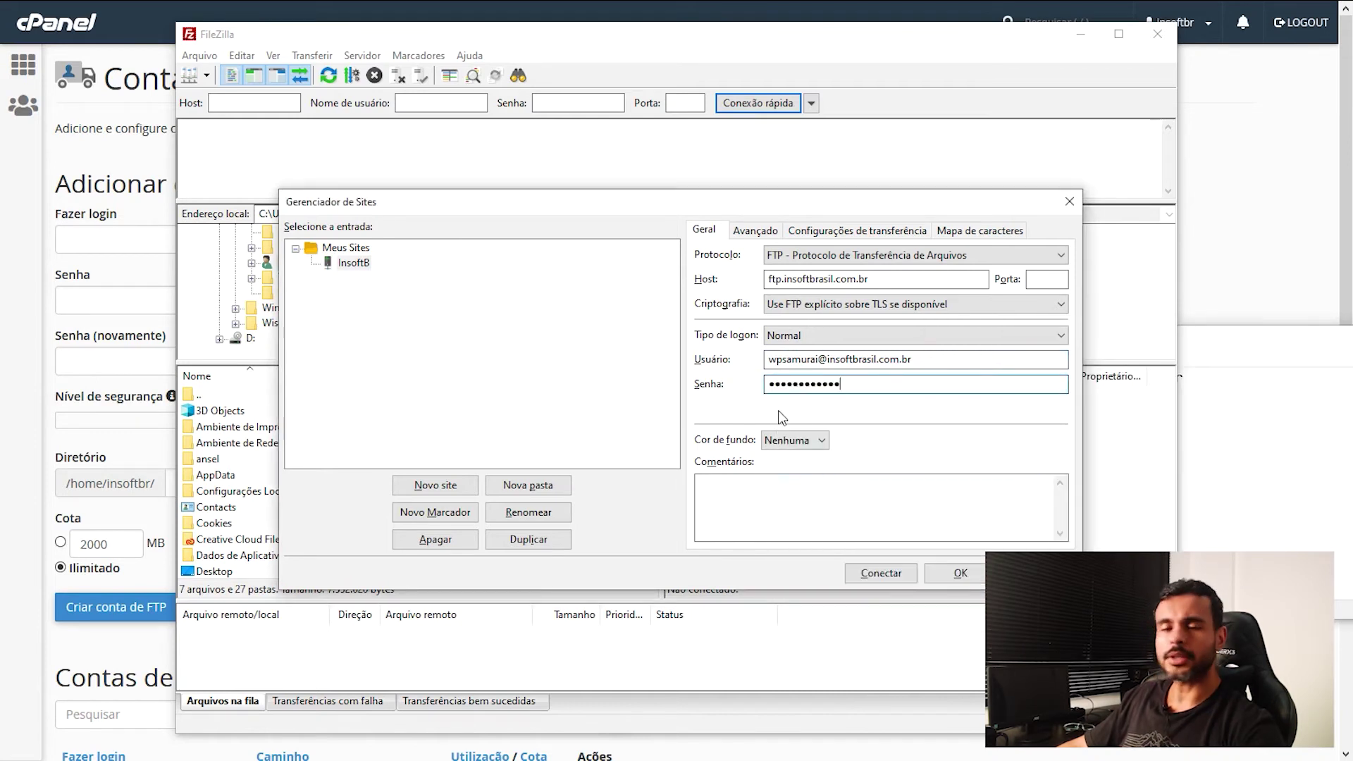
Keep FTP as the InsoftB site's protocol and start connecting with the option to save passwords
left_click(796, 261)
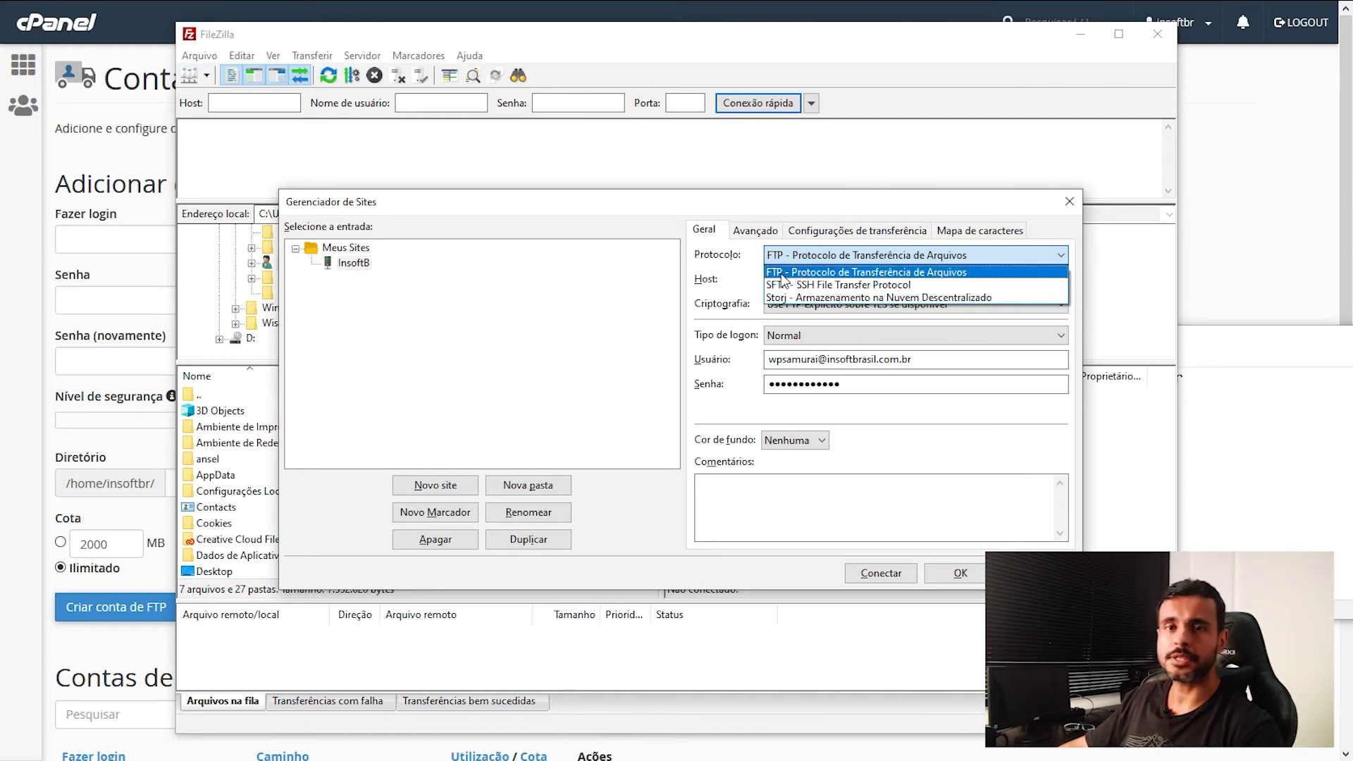
left_click(788, 275)
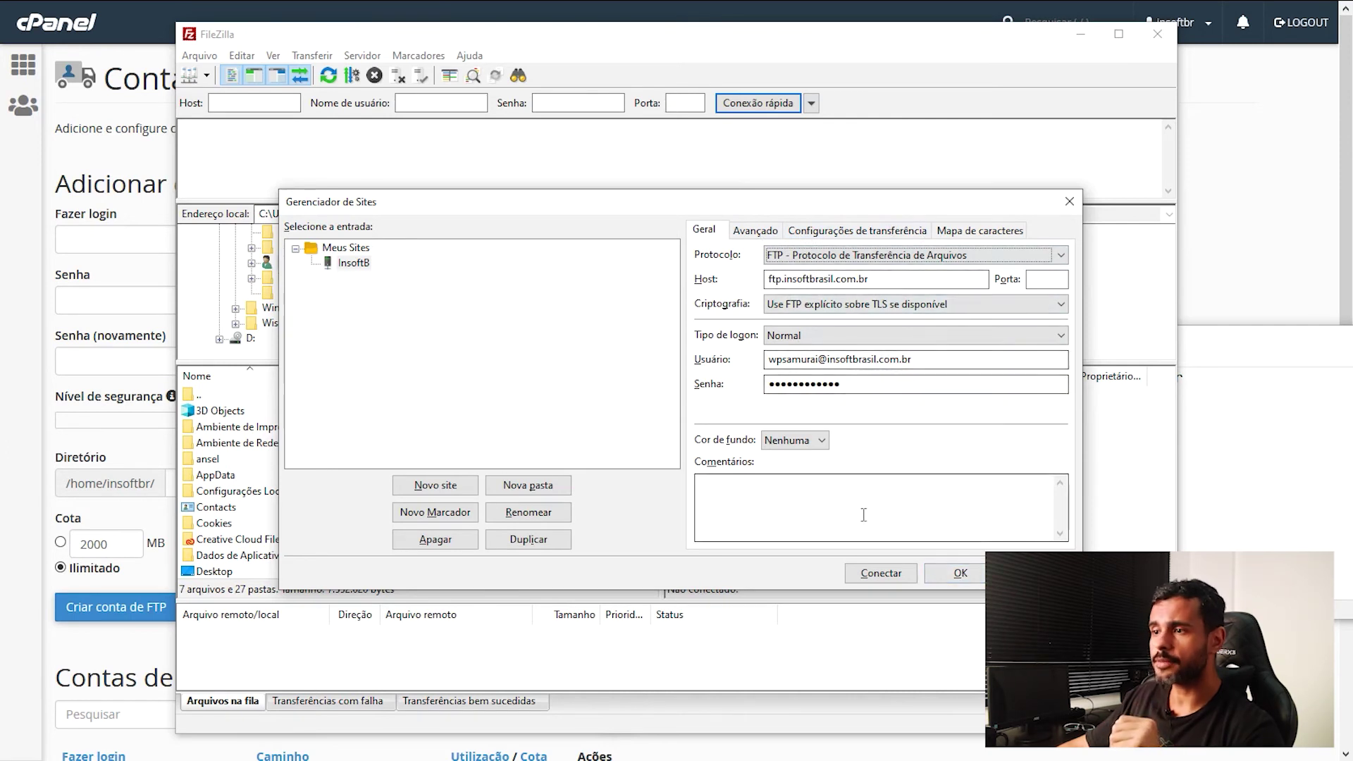
left_click(881, 573)
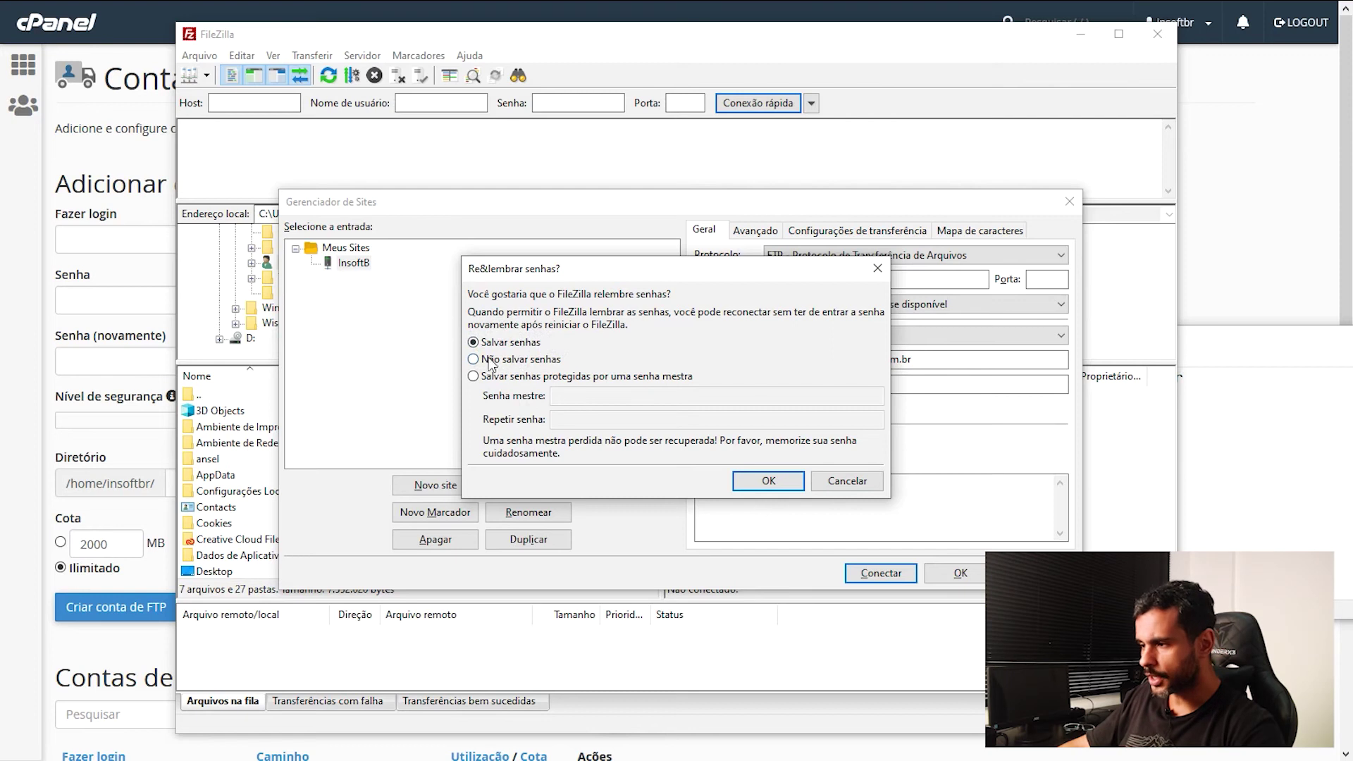
left_click(768, 482)
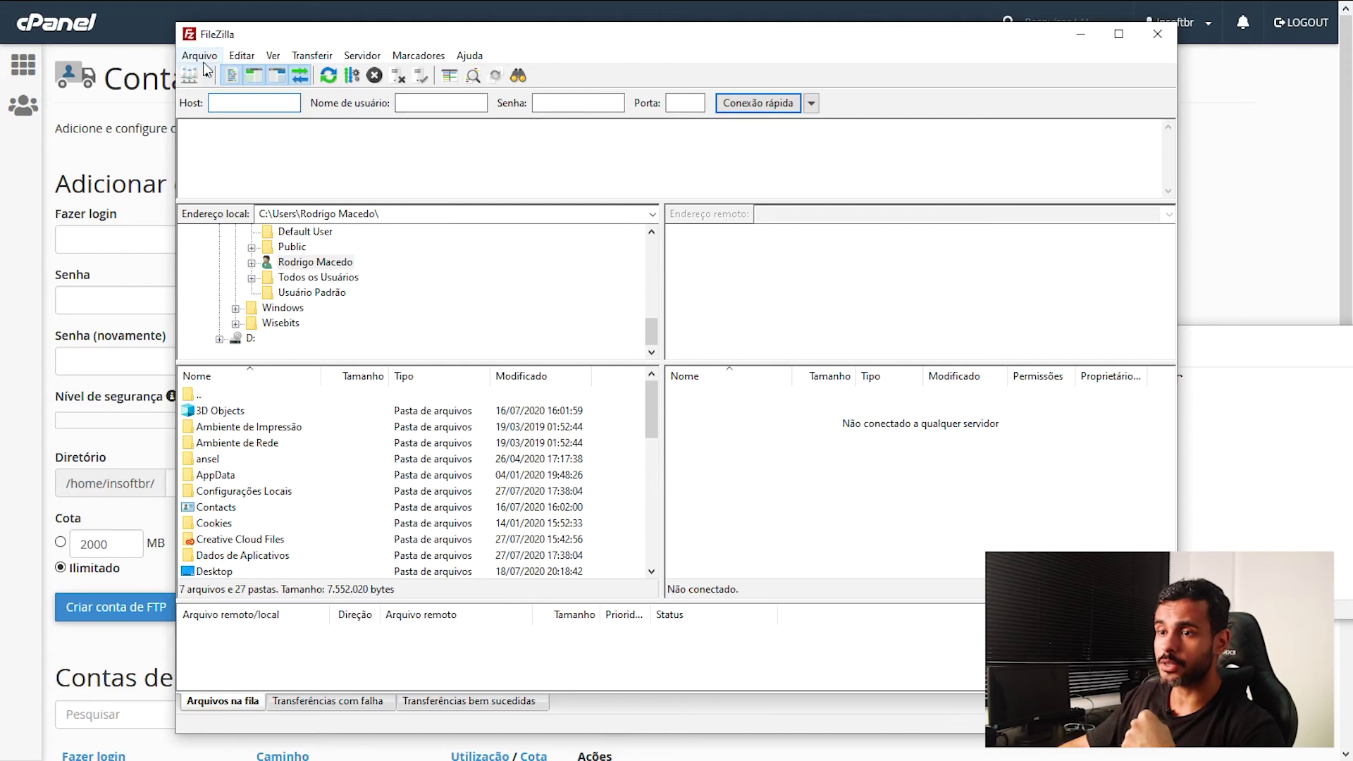
Reopen the Site Manager, connect to the saved InsoftB site and accept the server's certificate
left_click(434, 189)
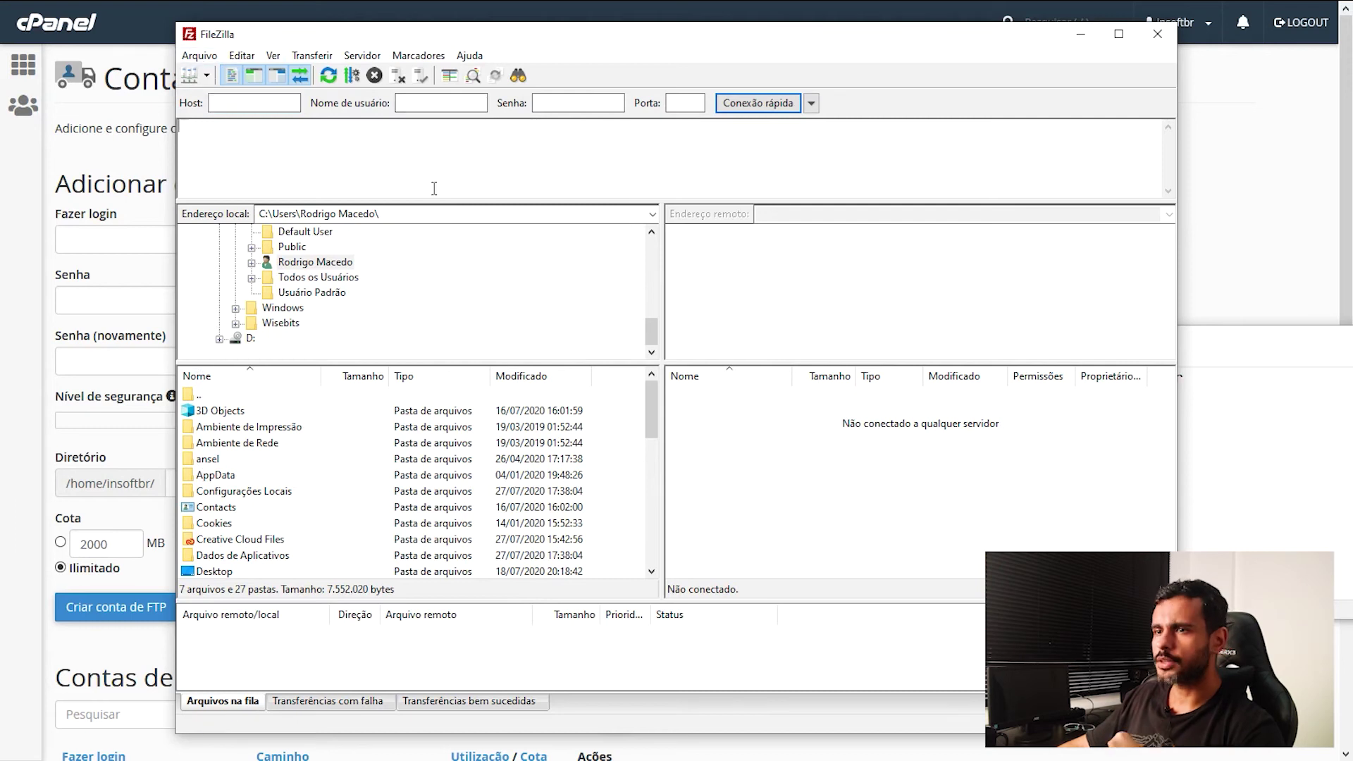
left_click(192, 58)
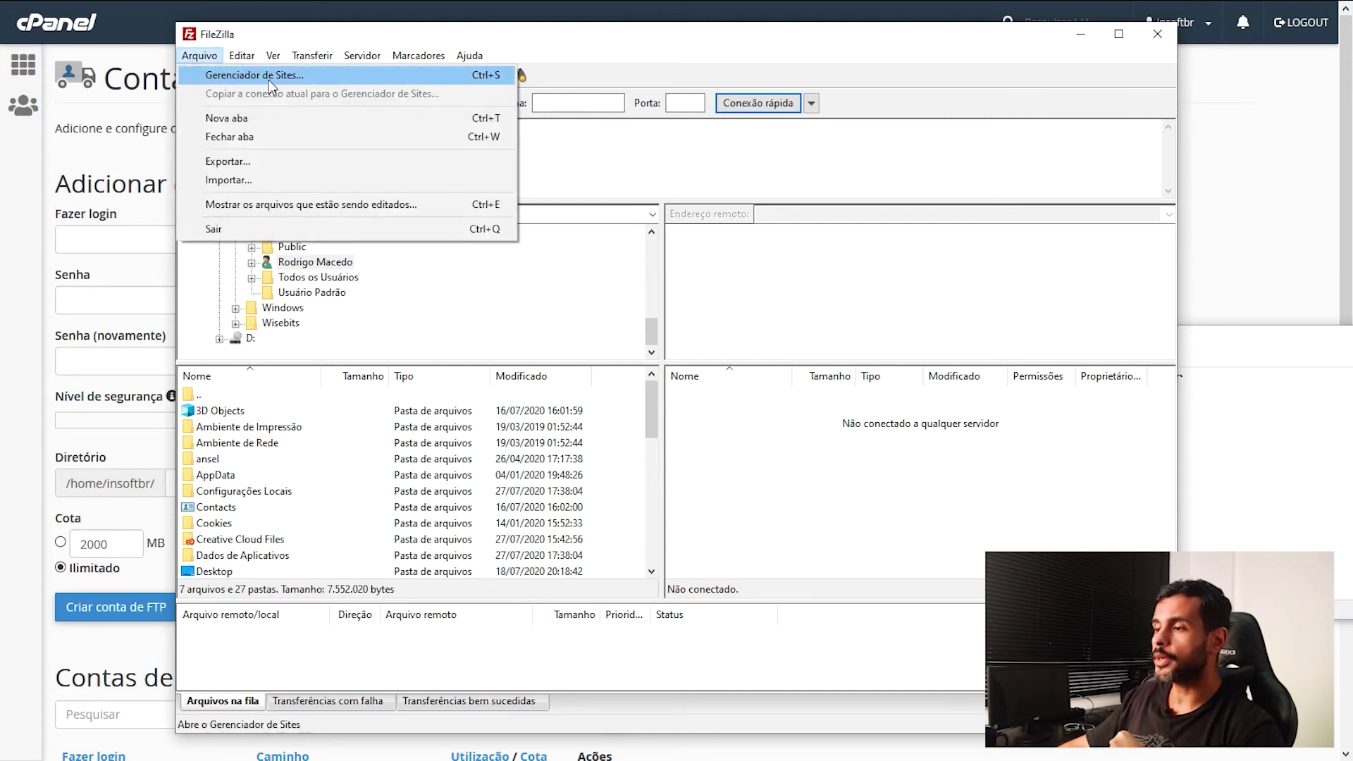
left_click(233, 75)
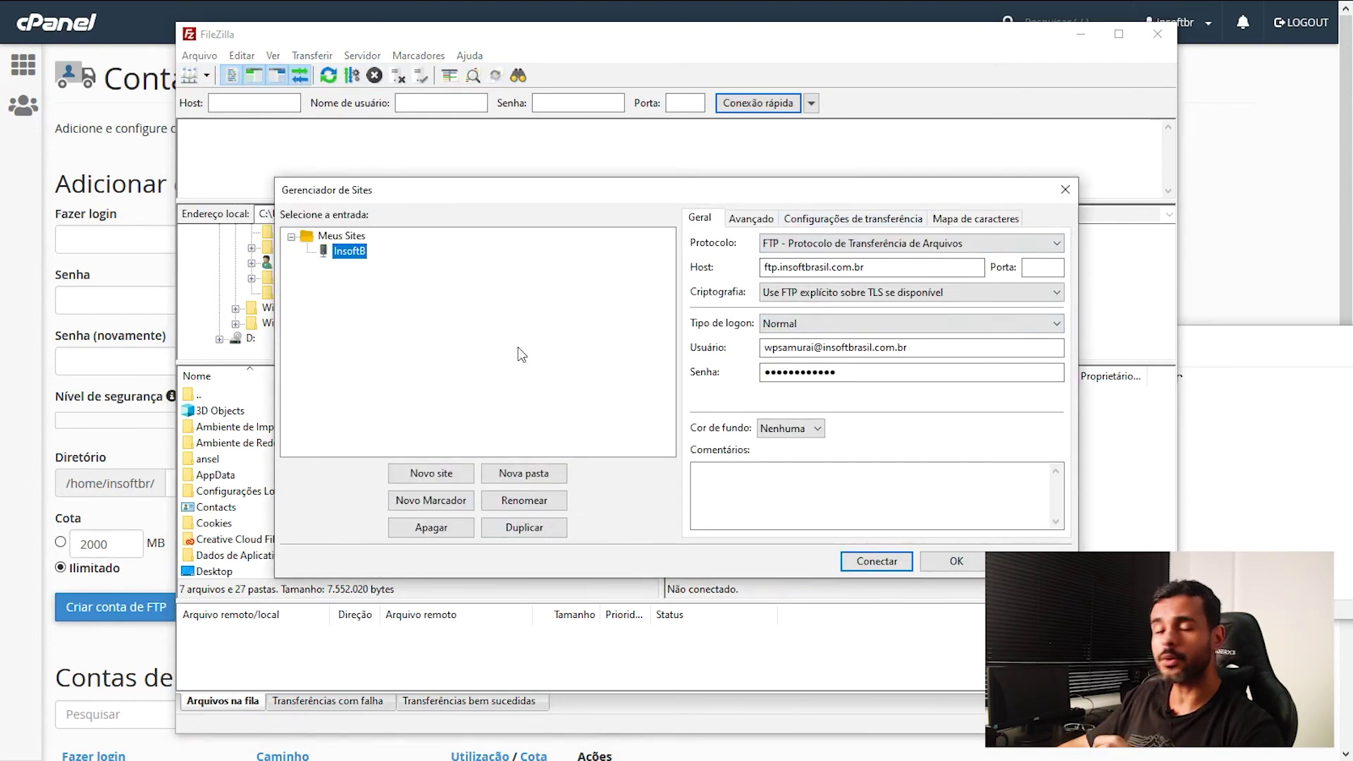
left_click(878, 562)
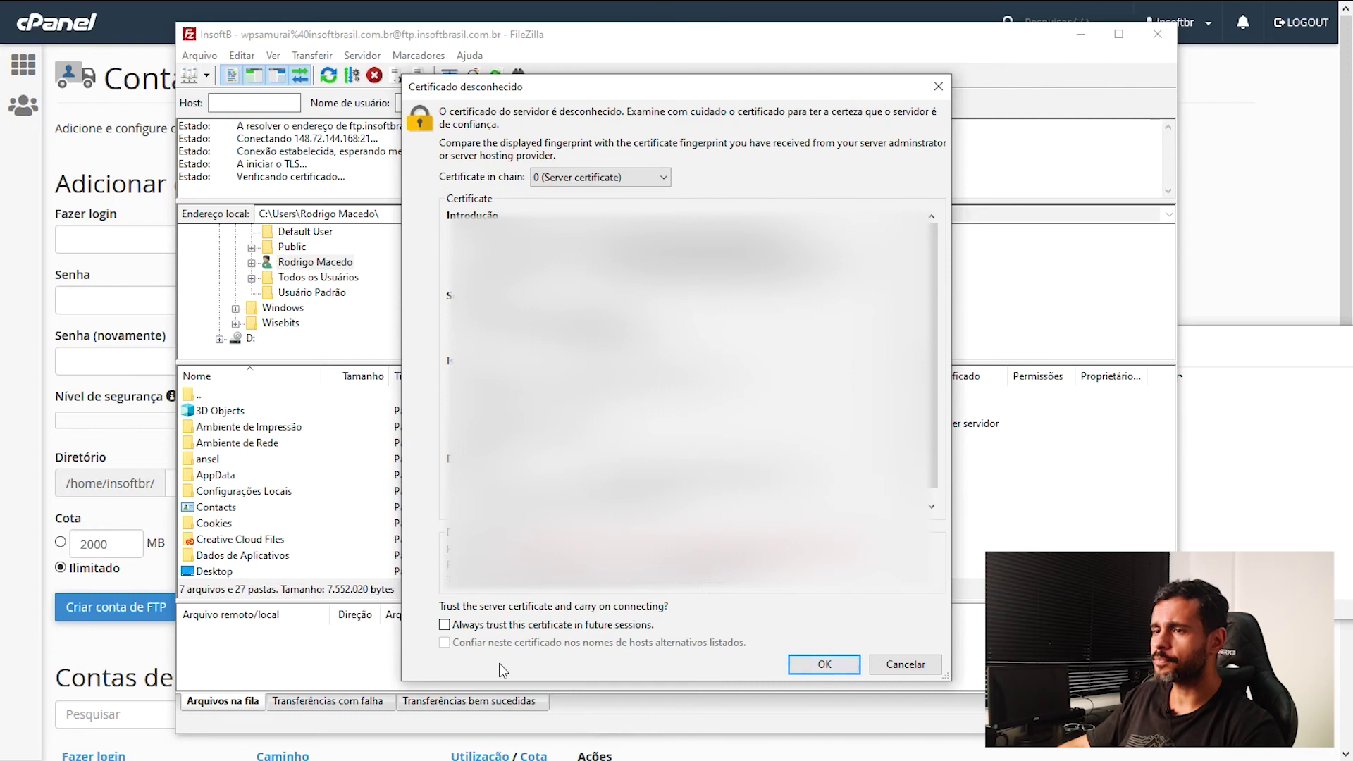
left_click(824, 666)
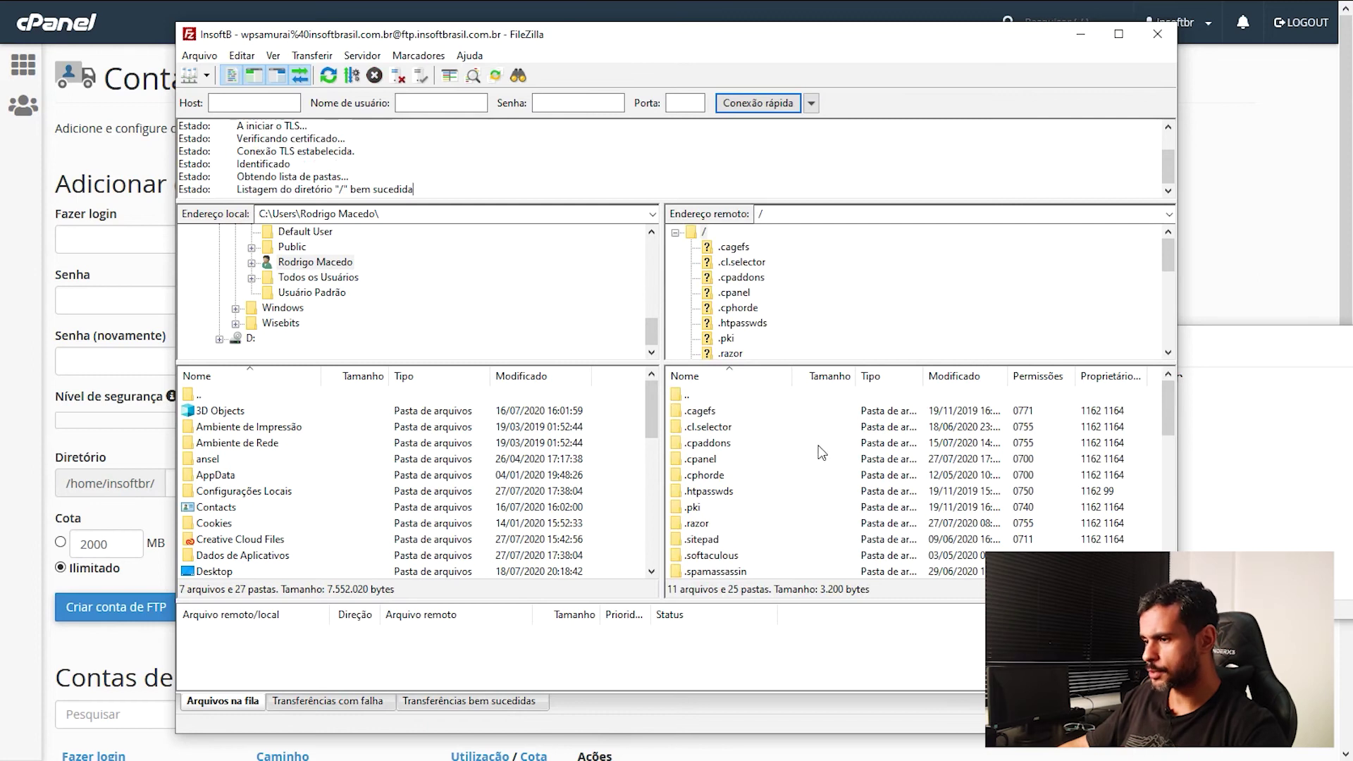
Open the www folder on the remote server and look through its files and folders
scroll(703, 456, "down", 8)
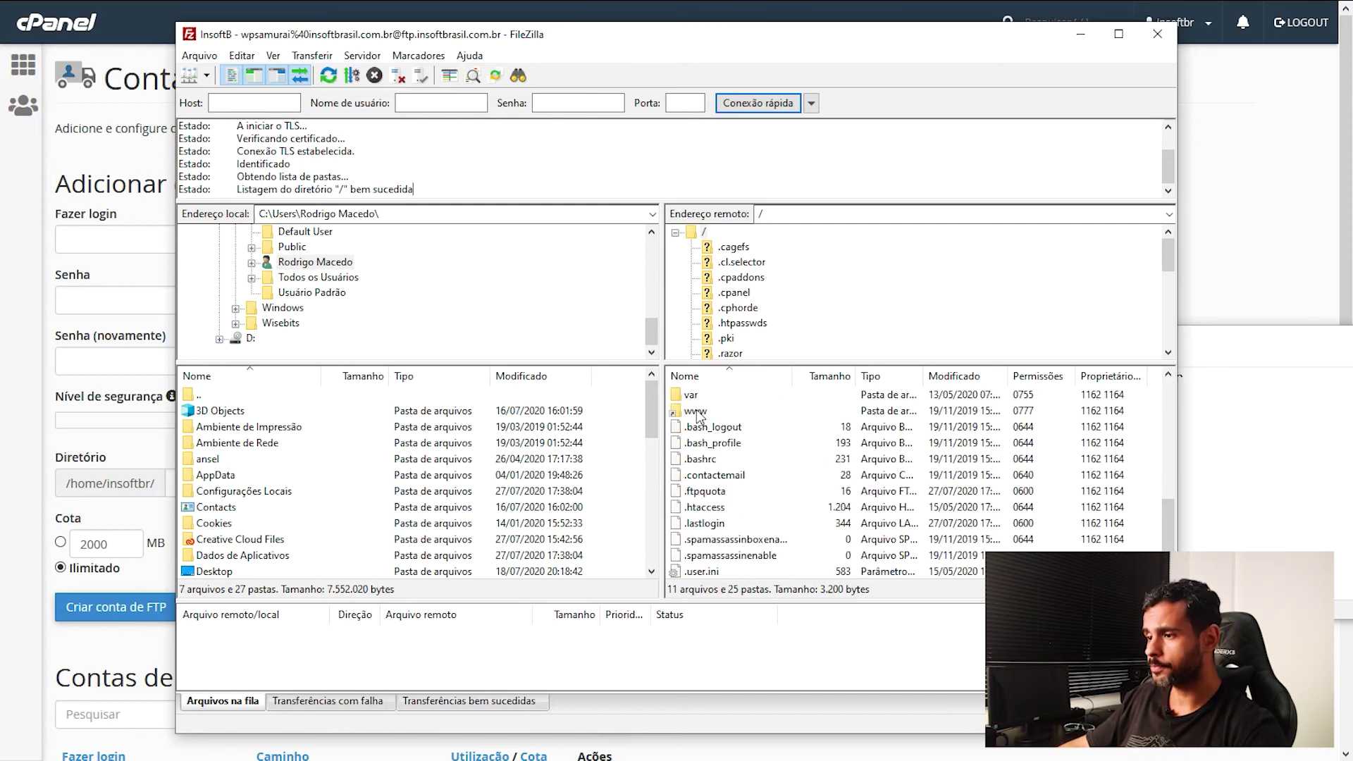
double_click(698, 411)
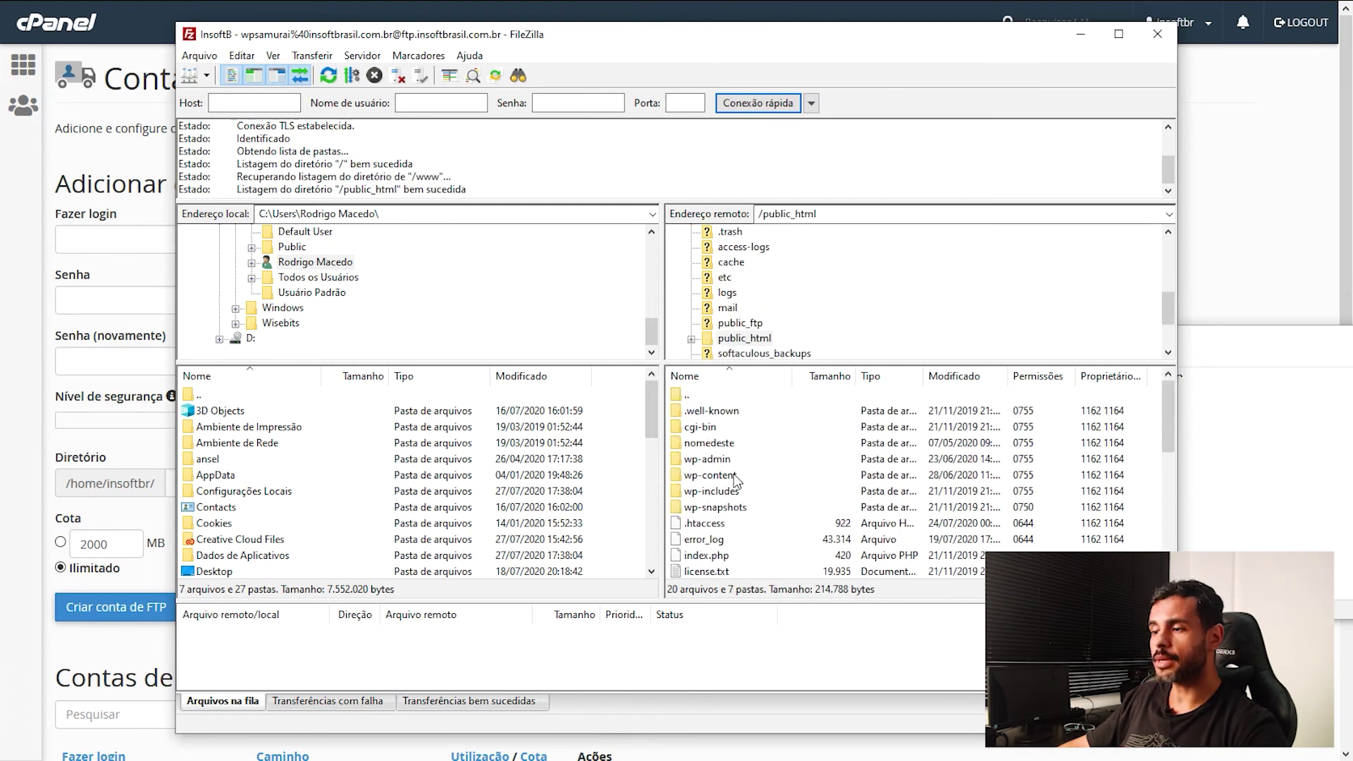
scroll(728, 423, "down", 5)
scroll(723, 434, "up", 5)
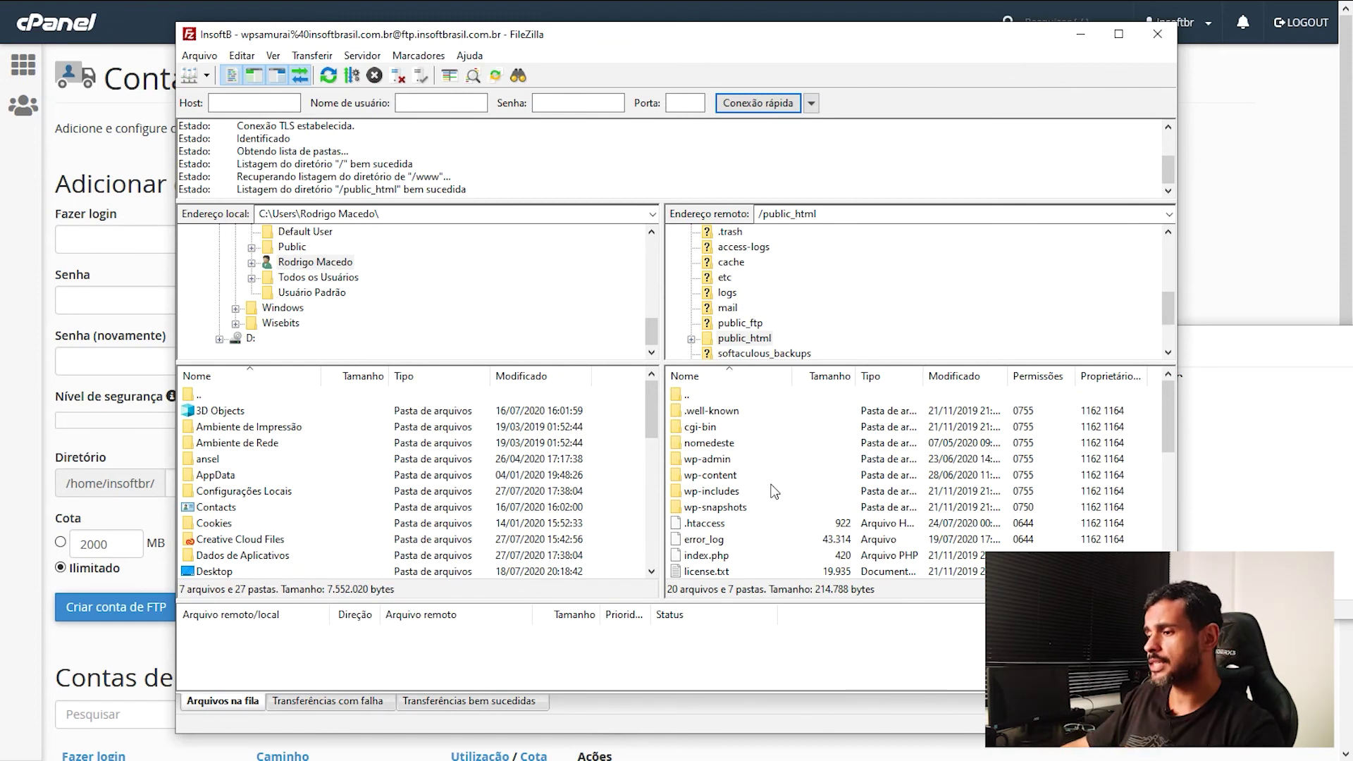
Open the remote error_log file for viewing or editing with the default text editor
left_click(707, 543)
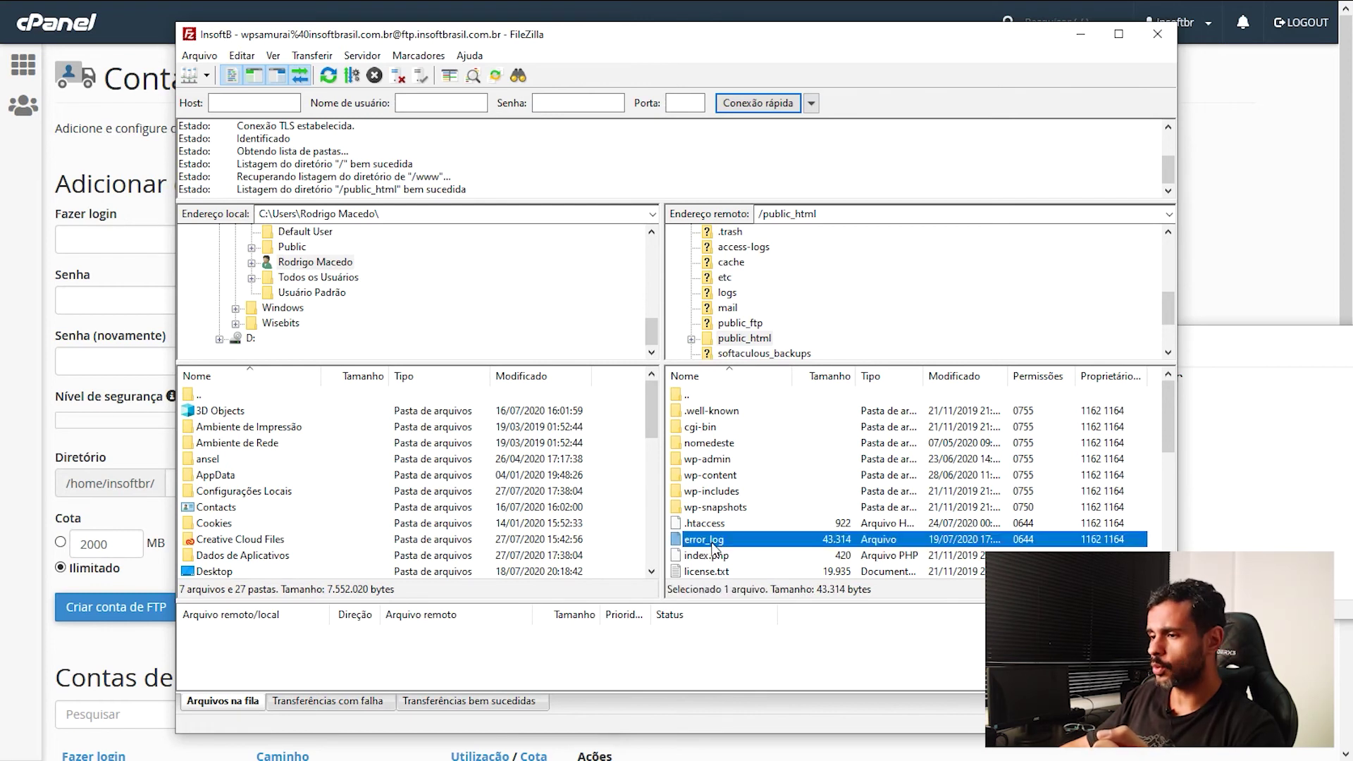
right_click(708, 543)
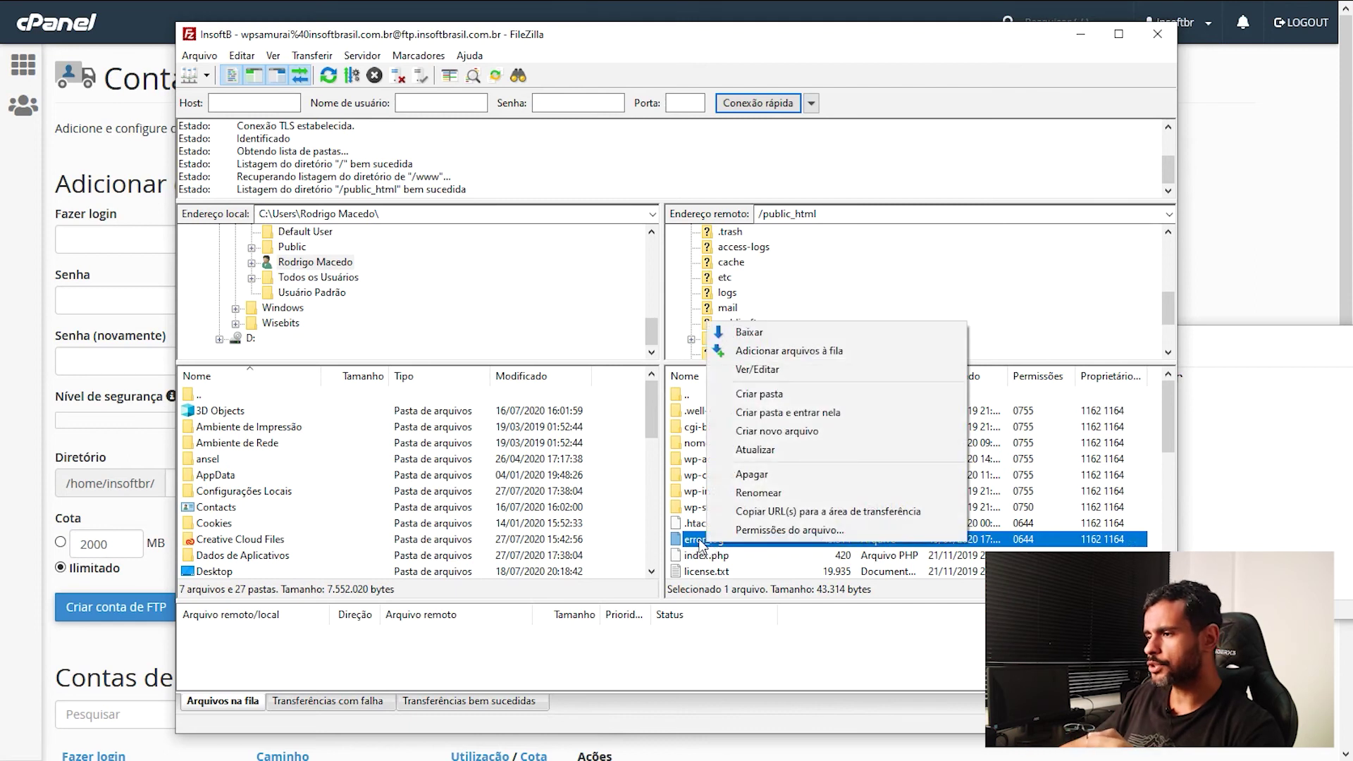
left_click(759, 370)
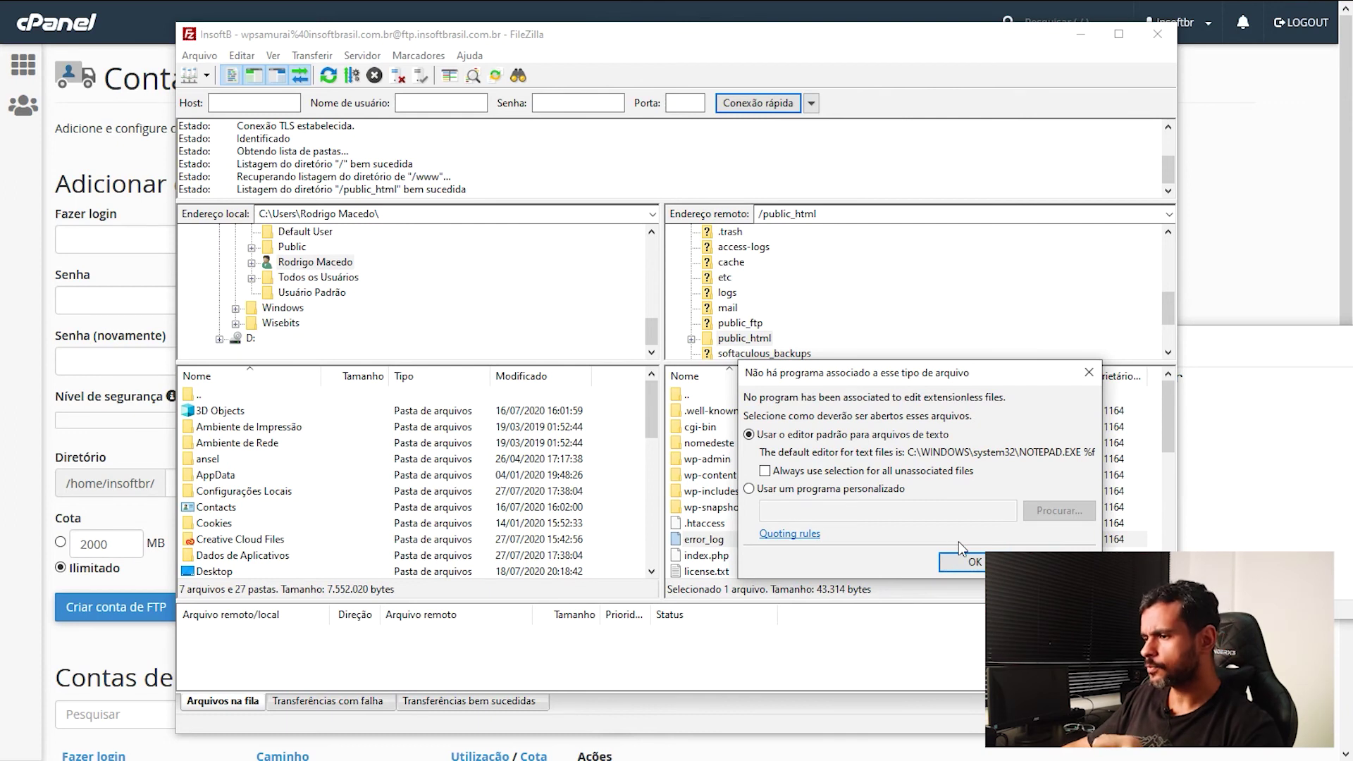
left_click(967, 562)
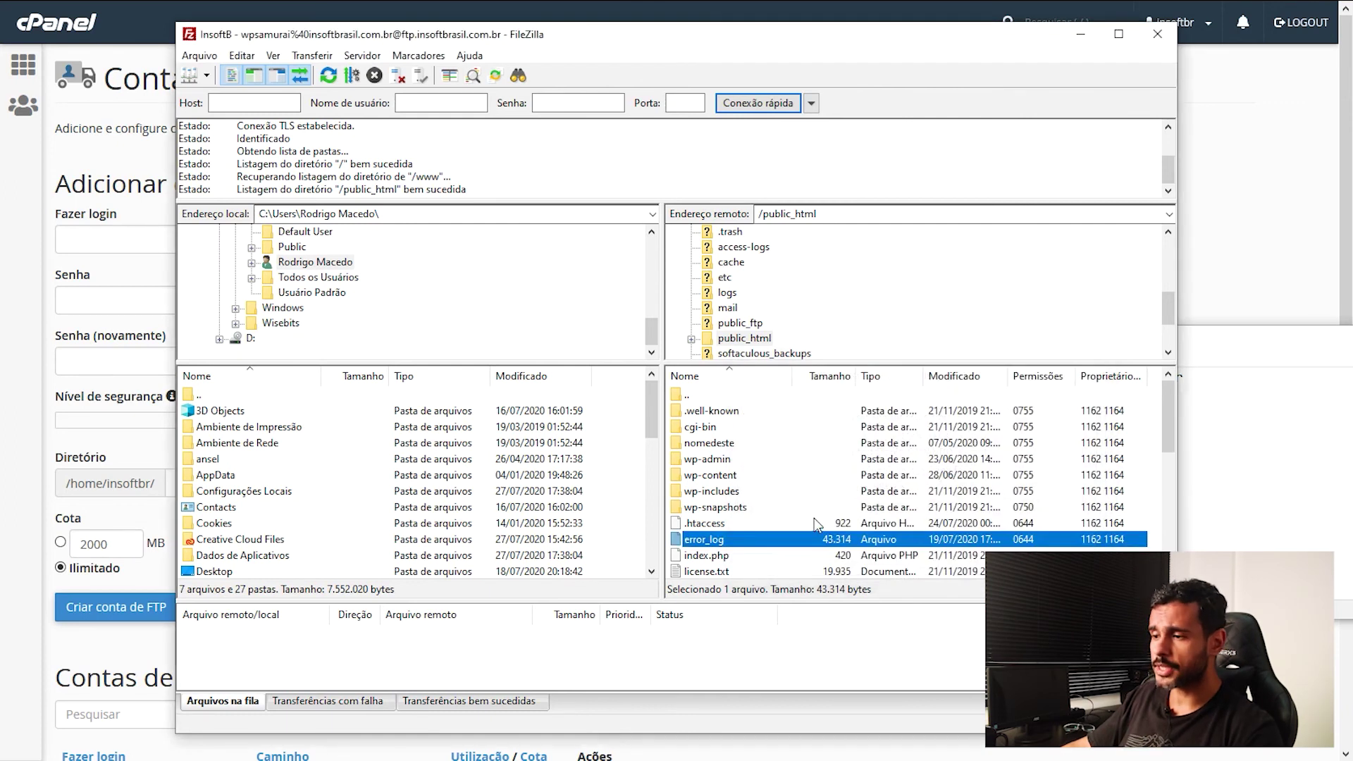
Create a folder named Teste_Criar_Pastas inside the server's public_html directory
scroll(814, 518, "down", 5)
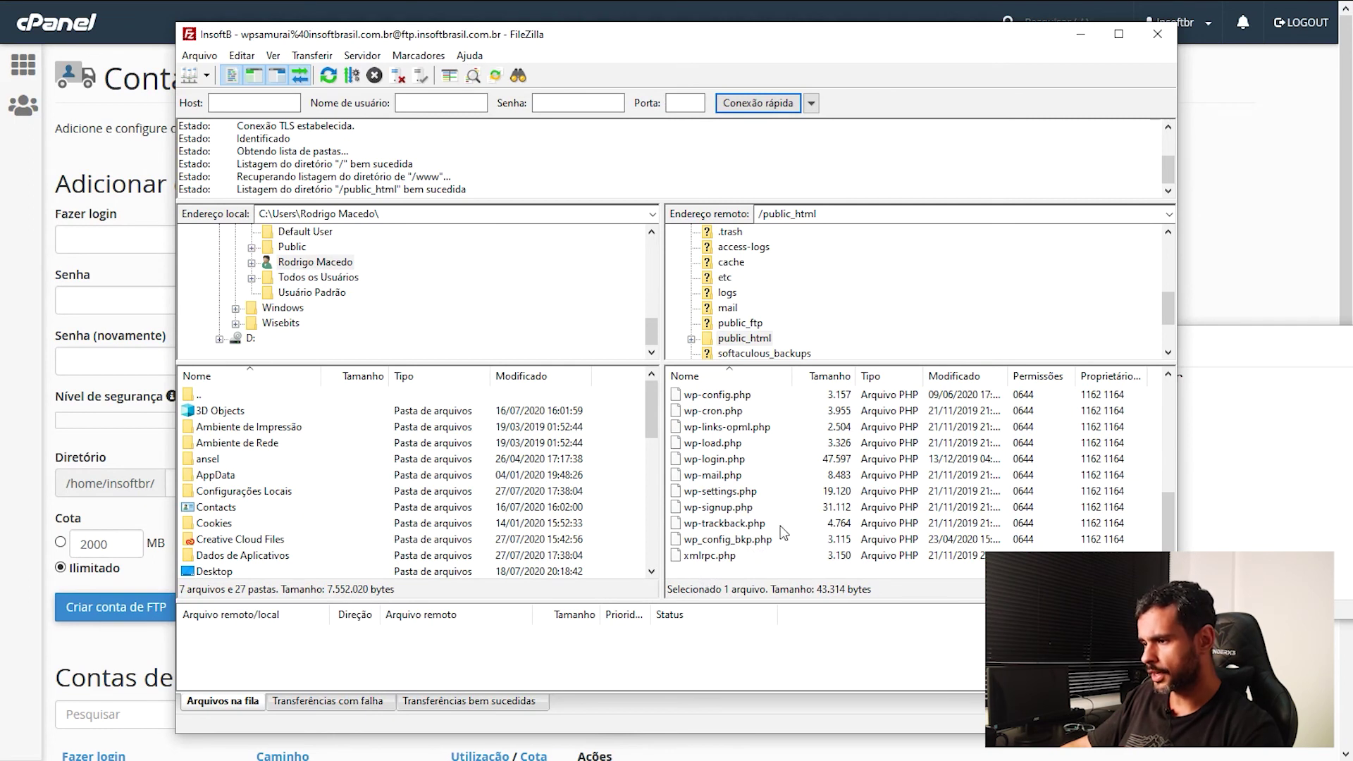
right_click(707, 571)
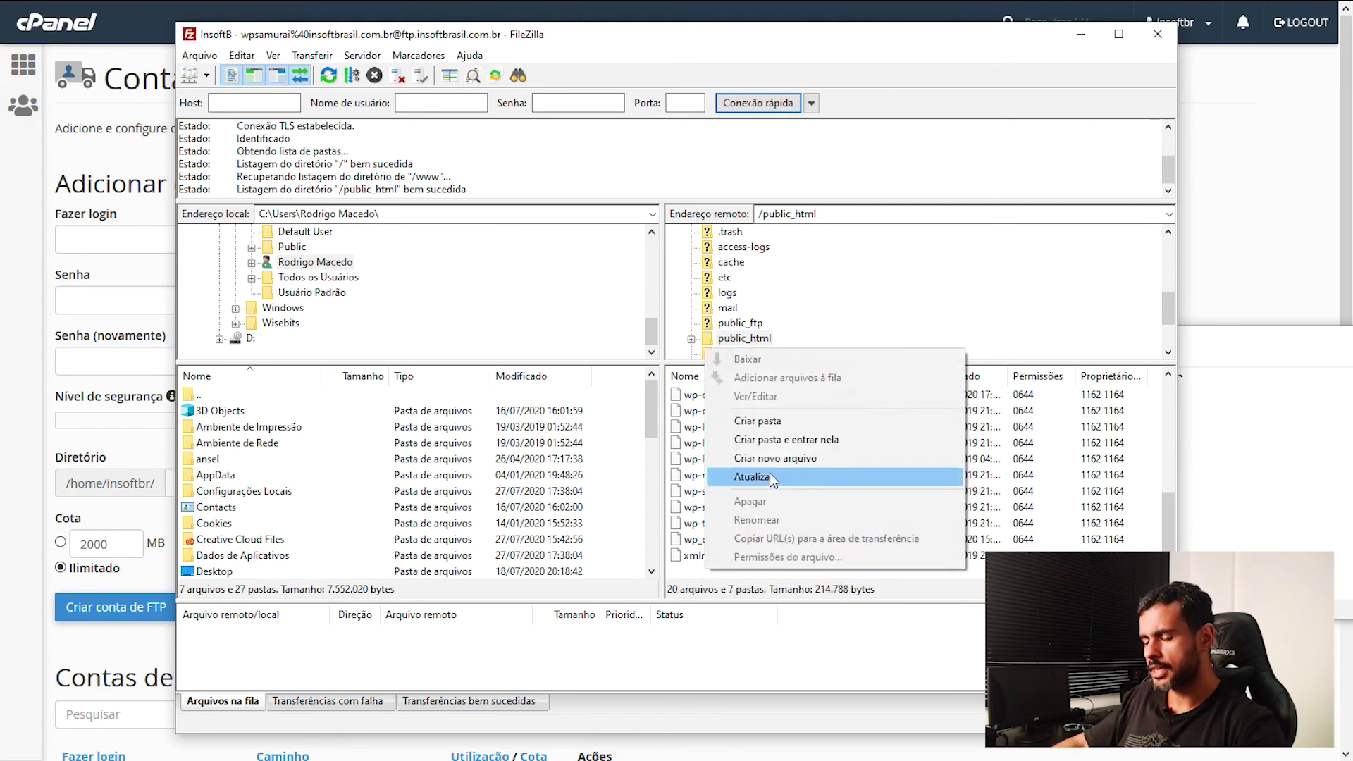
left_click(778, 422)
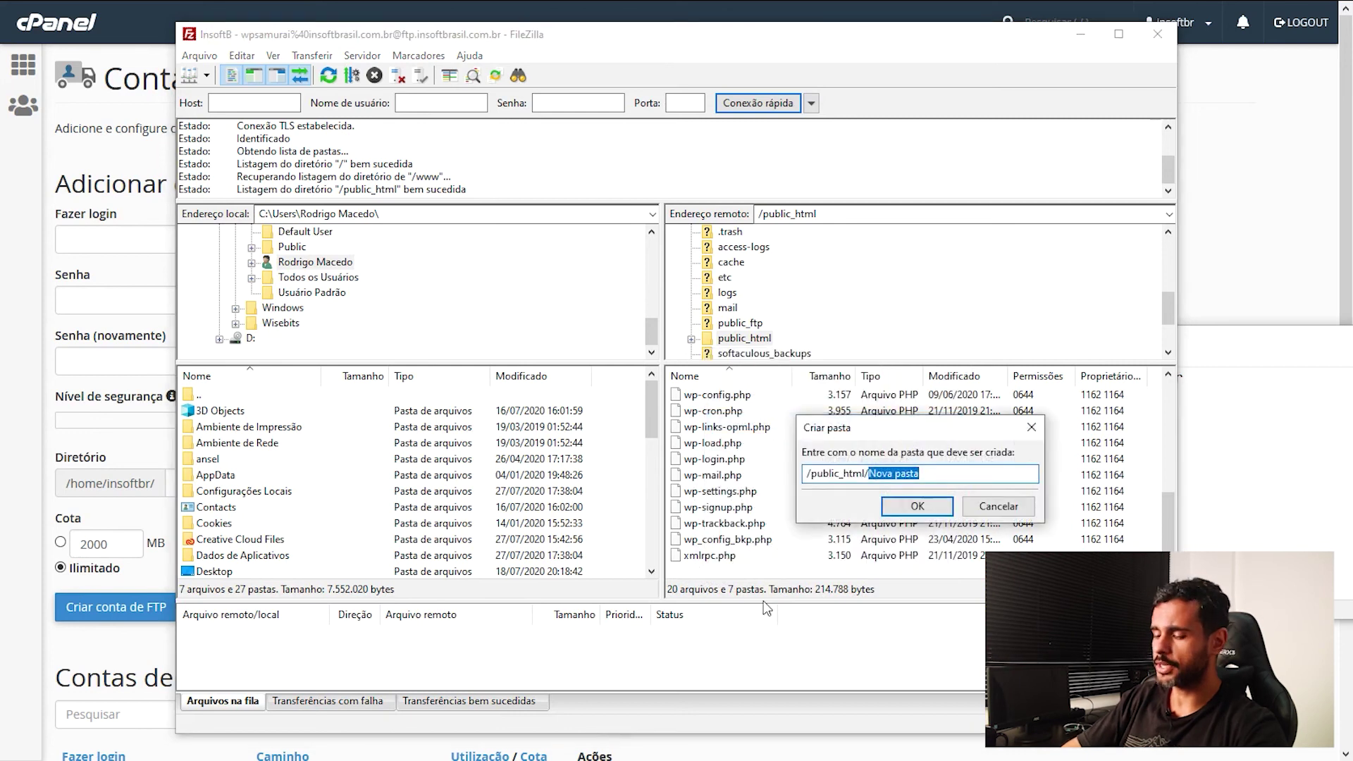
type("Teste_")
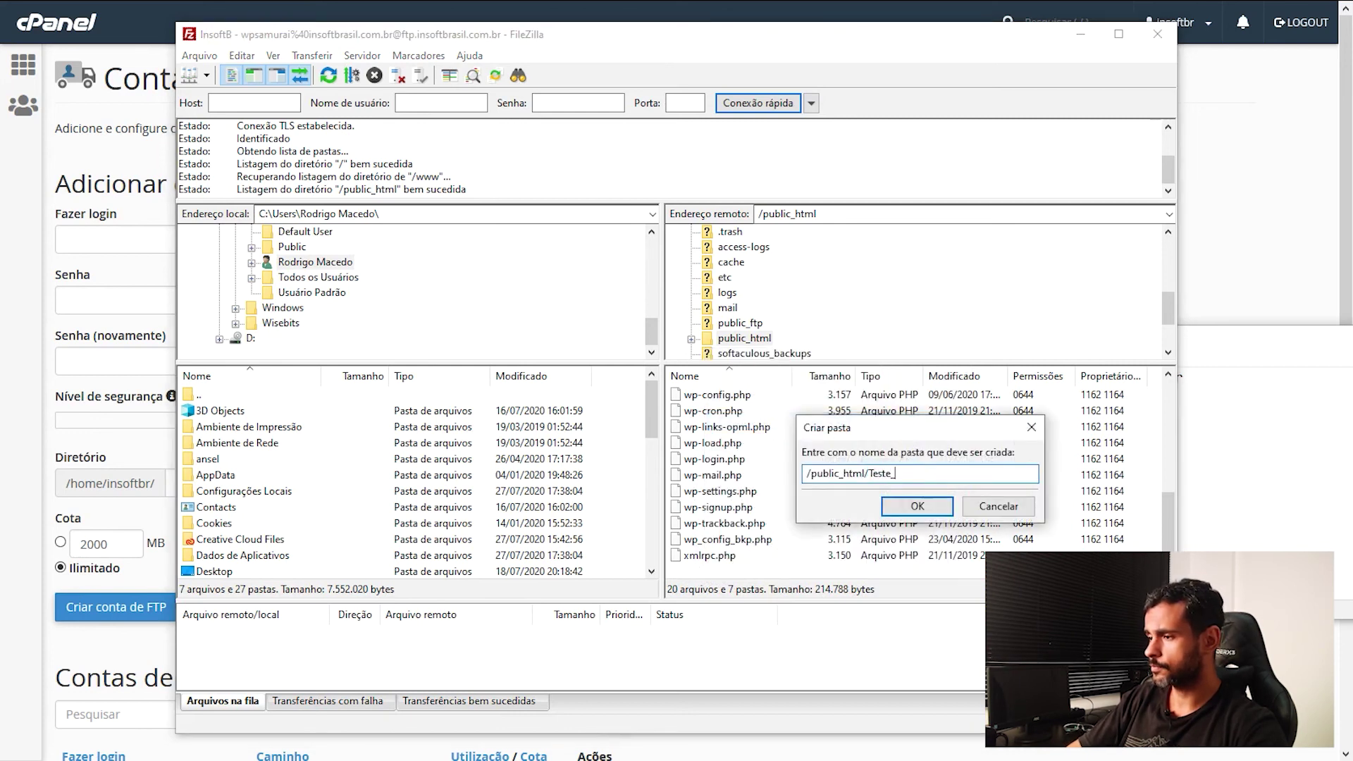
type("Criar_Pastas")
left_click(919, 505)
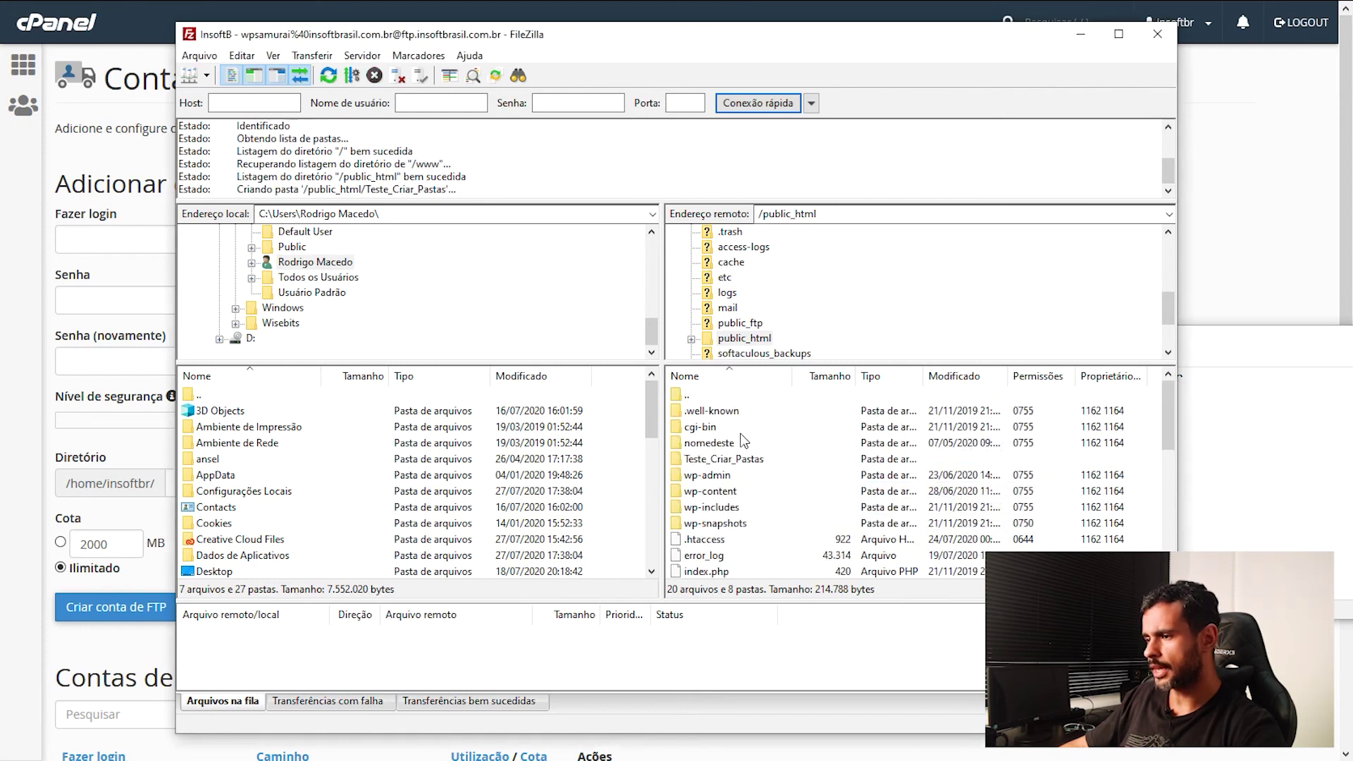
Open the remote Teste_Criar_Pastas folder and create a blank file named index.html inside it
left_click(687, 462)
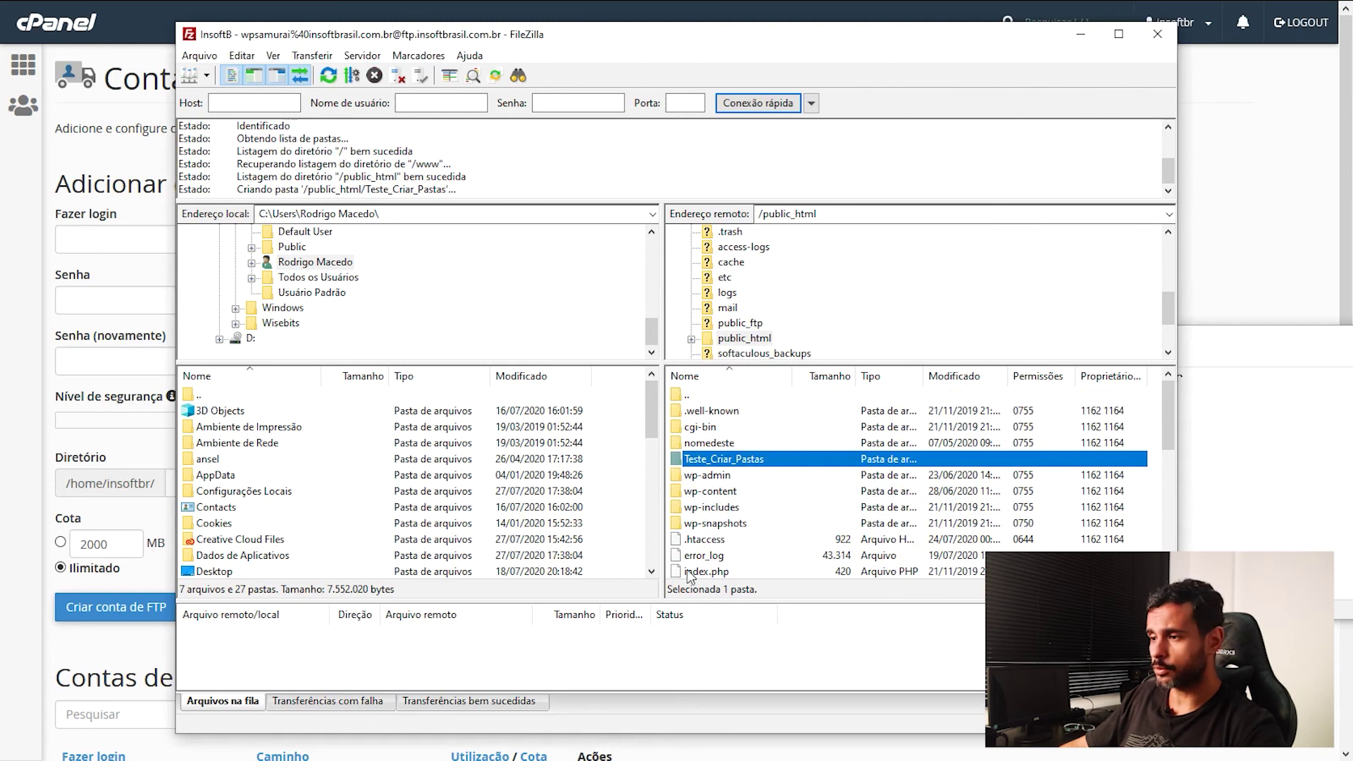
double_click(713, 461)
right_click(731, 474)
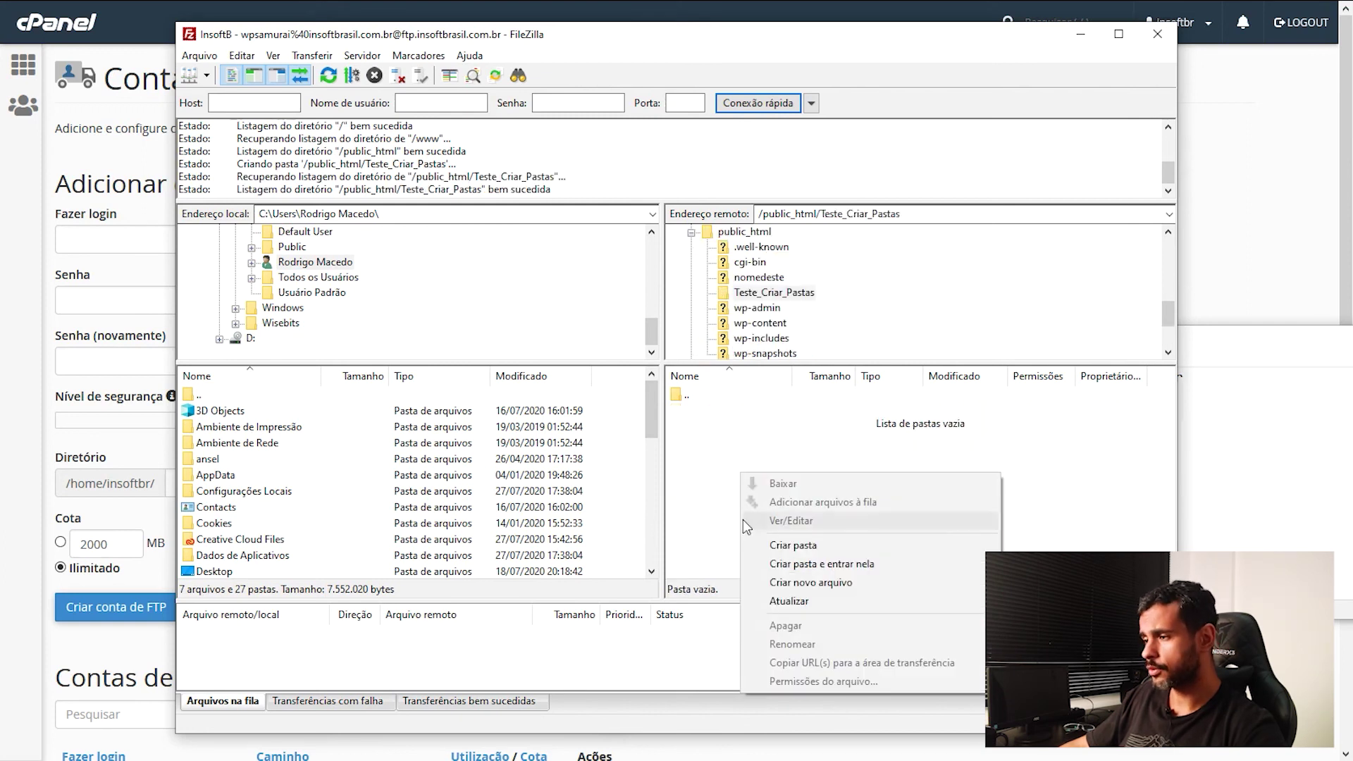
left_click(811, 582)
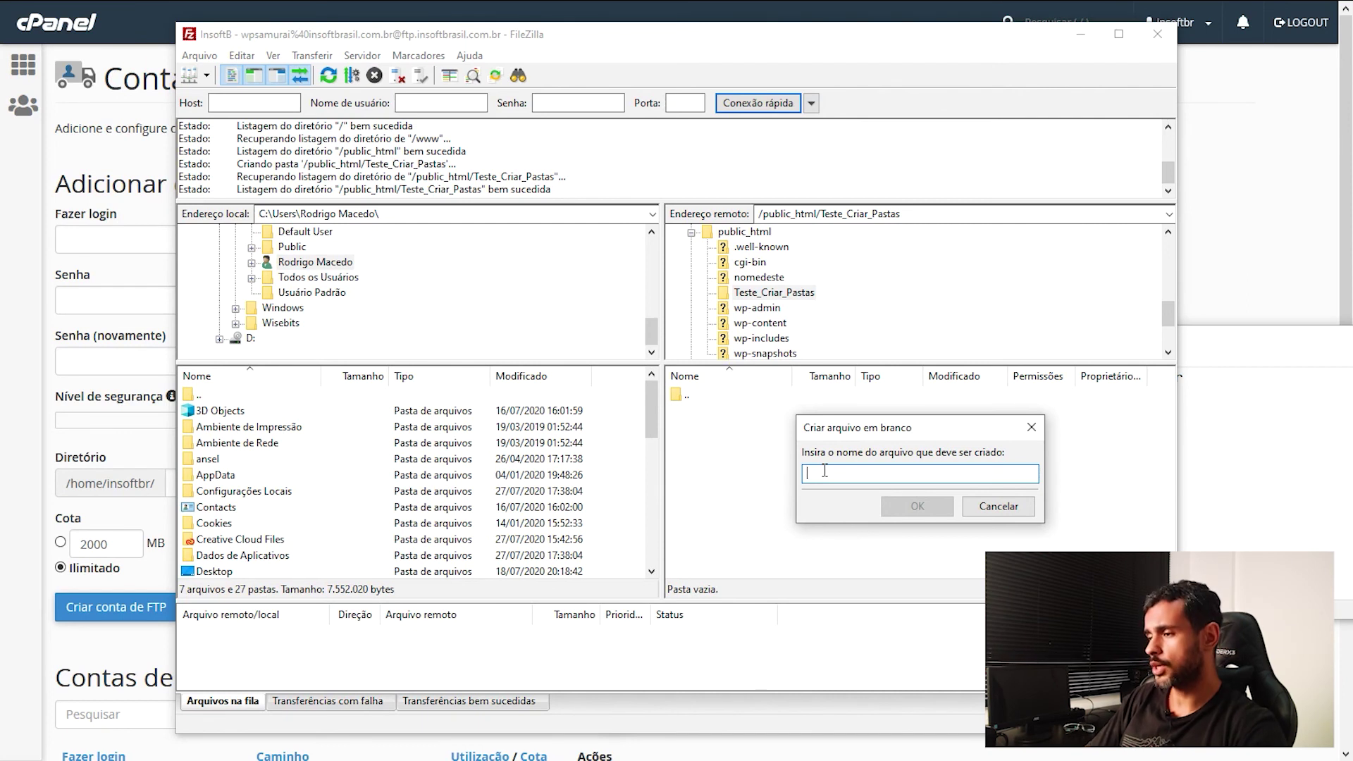
type("index.html")
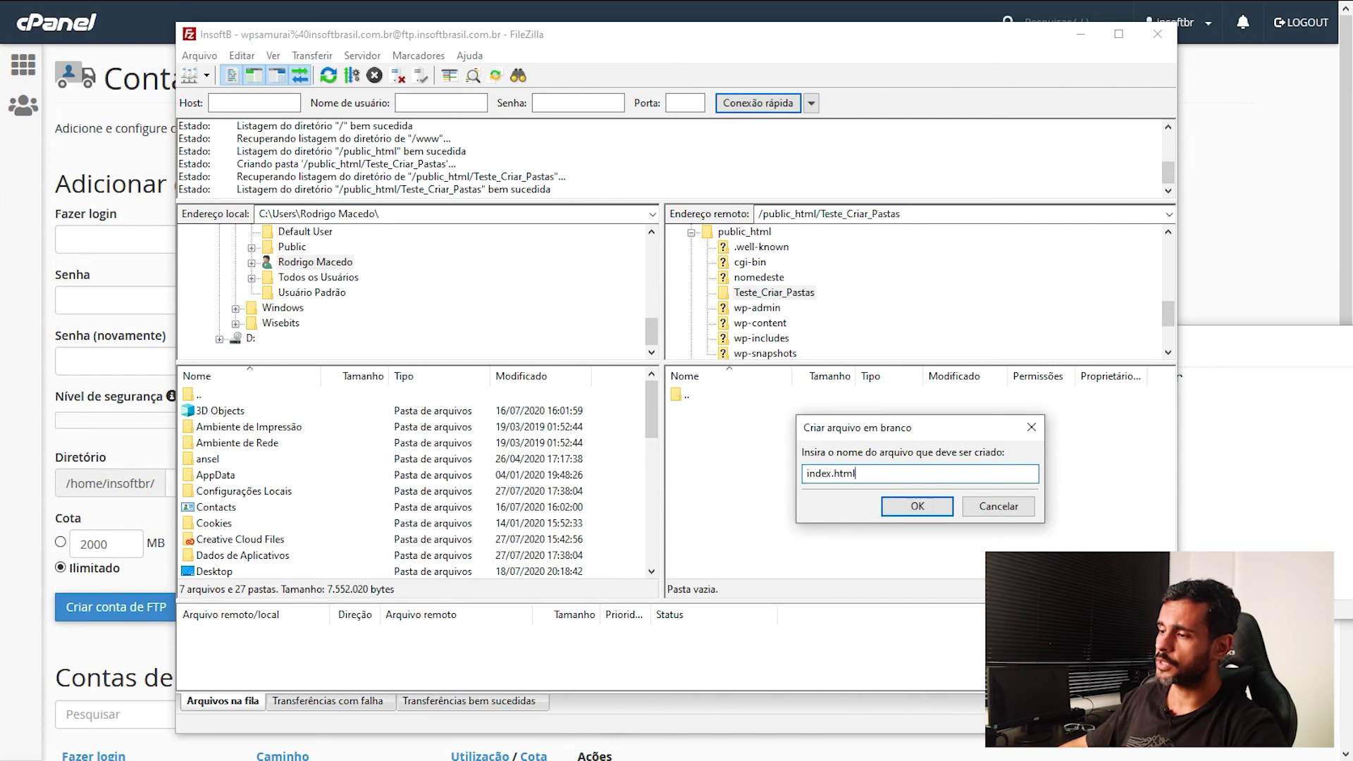
left_click(909, 507)
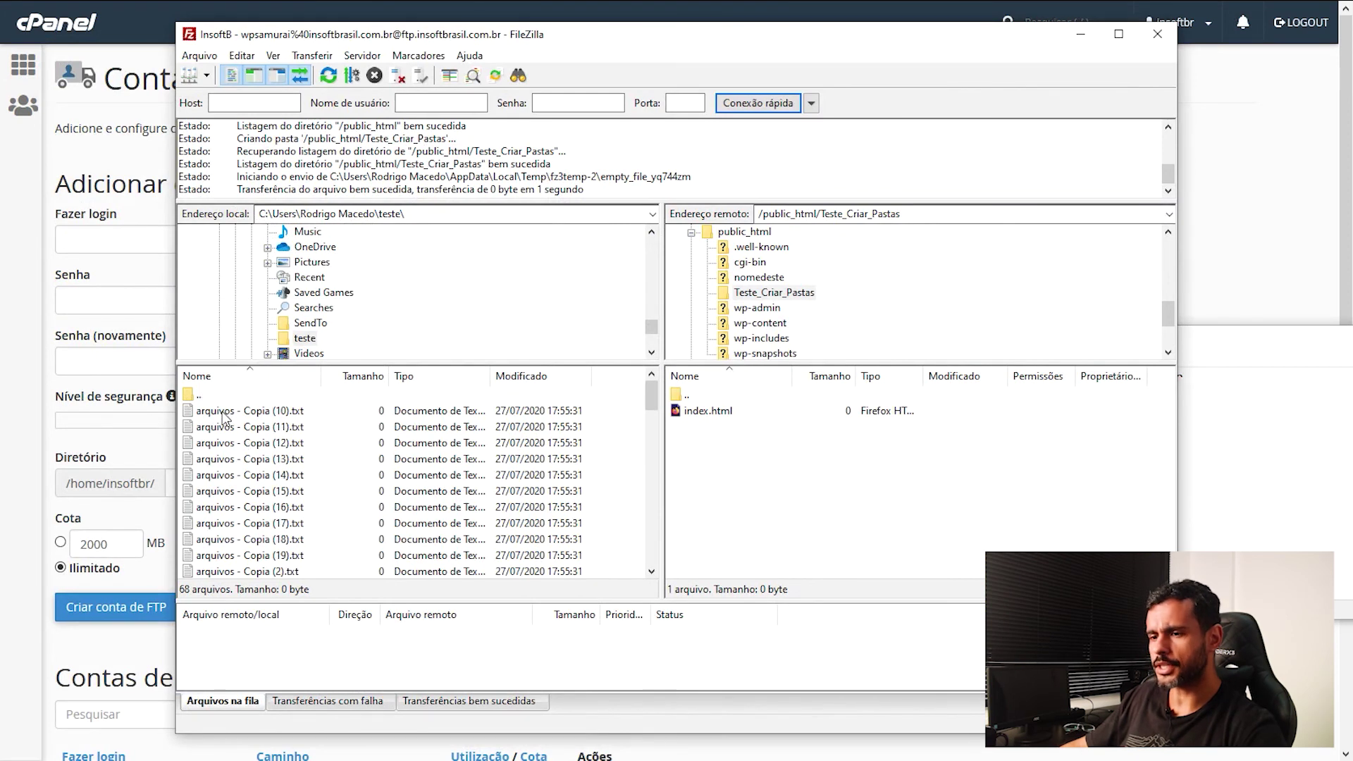
Upload arquivos - Copia (10).txt and (11).txt individually from the local teste folder to Teste_Criar_Pastas, and all the remaining text files as one batch
left_click_drag(233, 416, 789, 473)
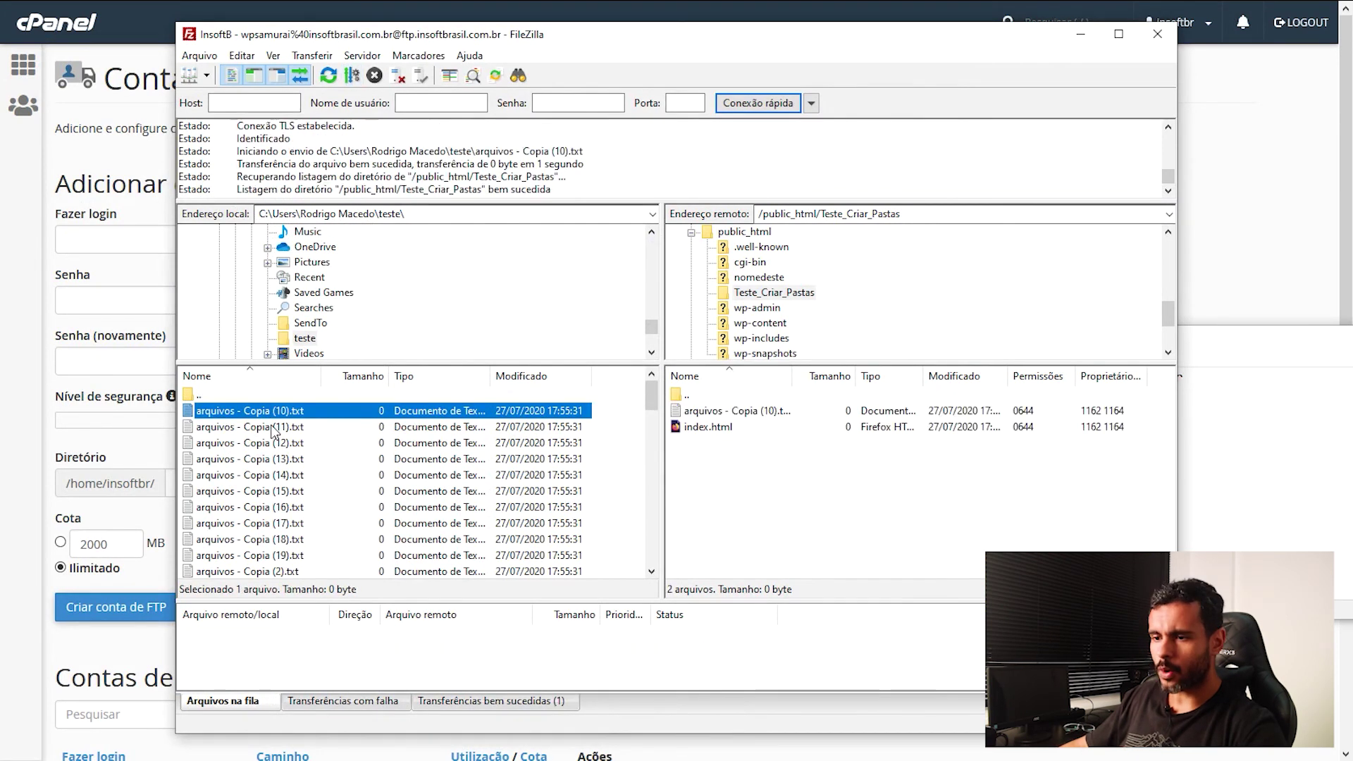
left_click_drag(268, 430, 803, 488)
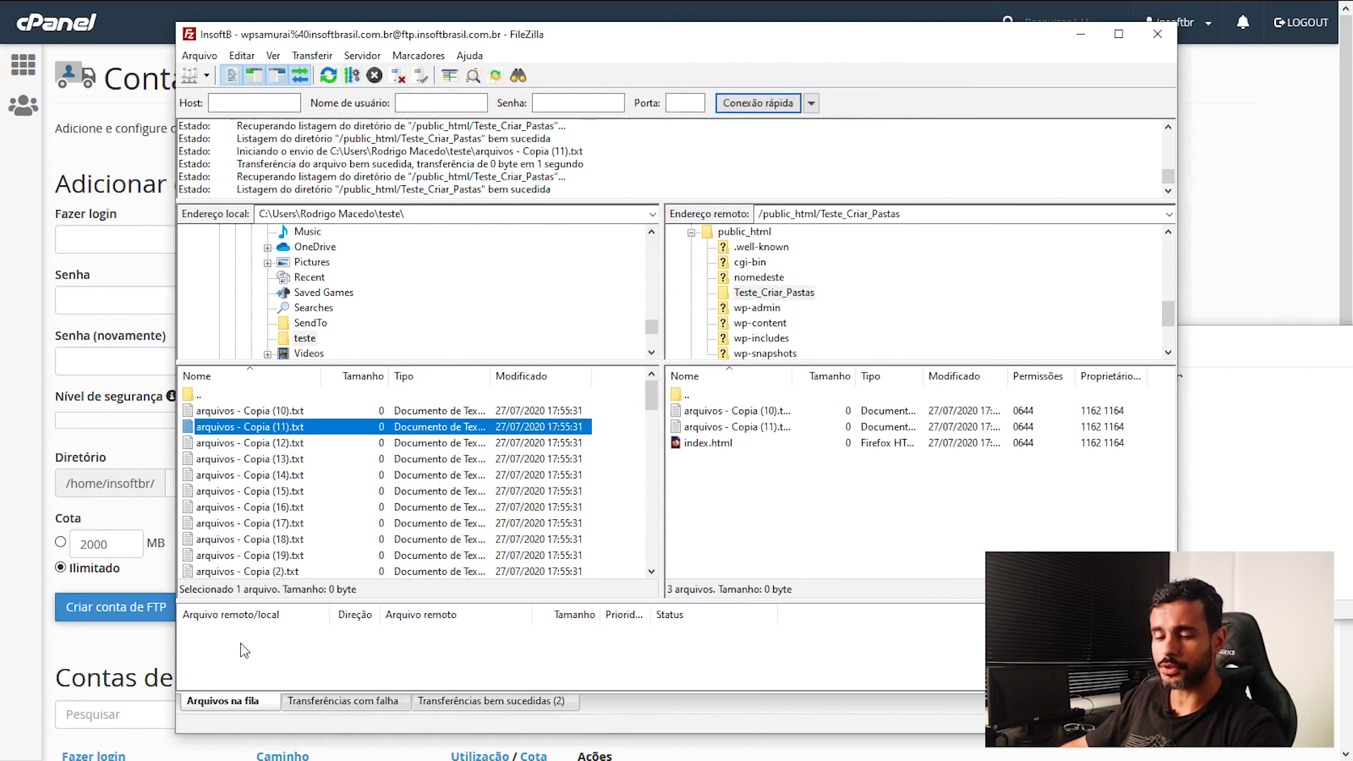
left_click(269, 447)
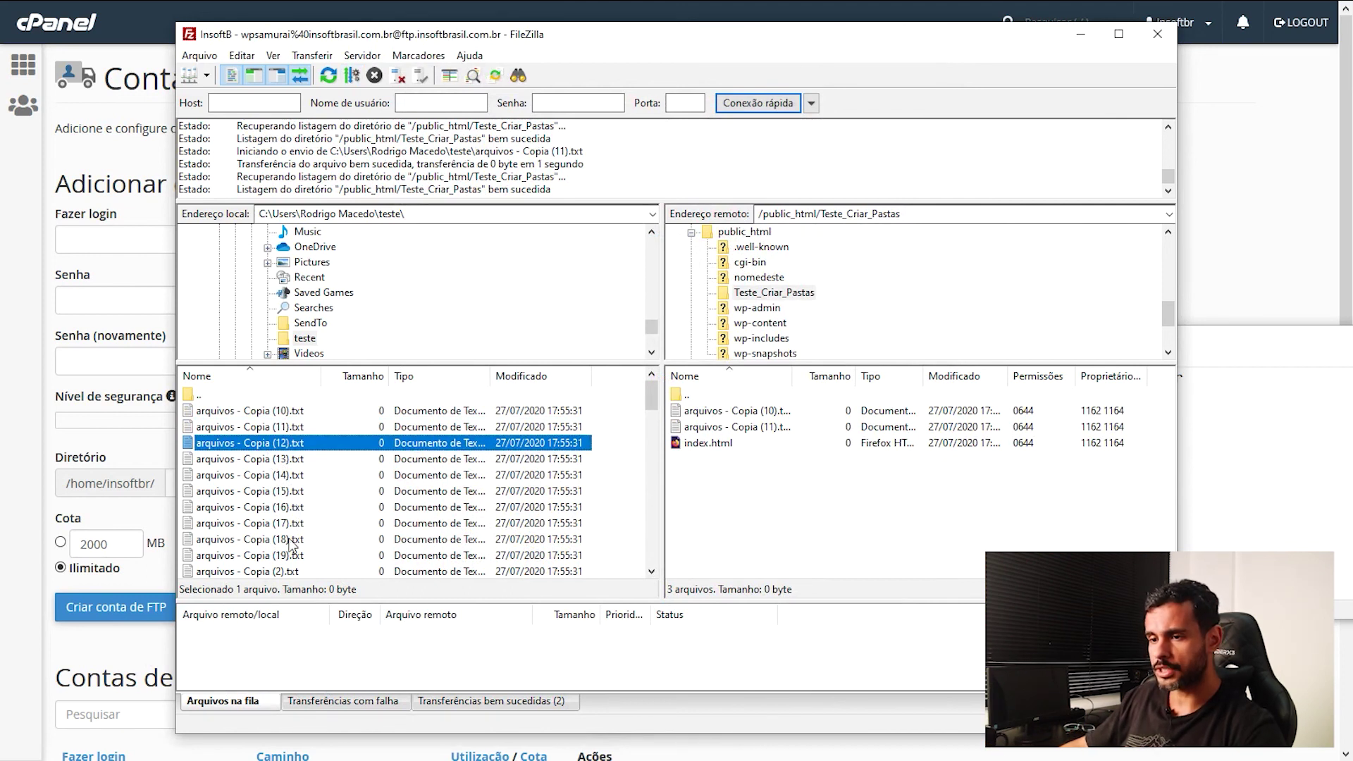
scroll(291, 543, "down", 13)
key("ctrl+a")
scroll(291, 540, "up", 13)
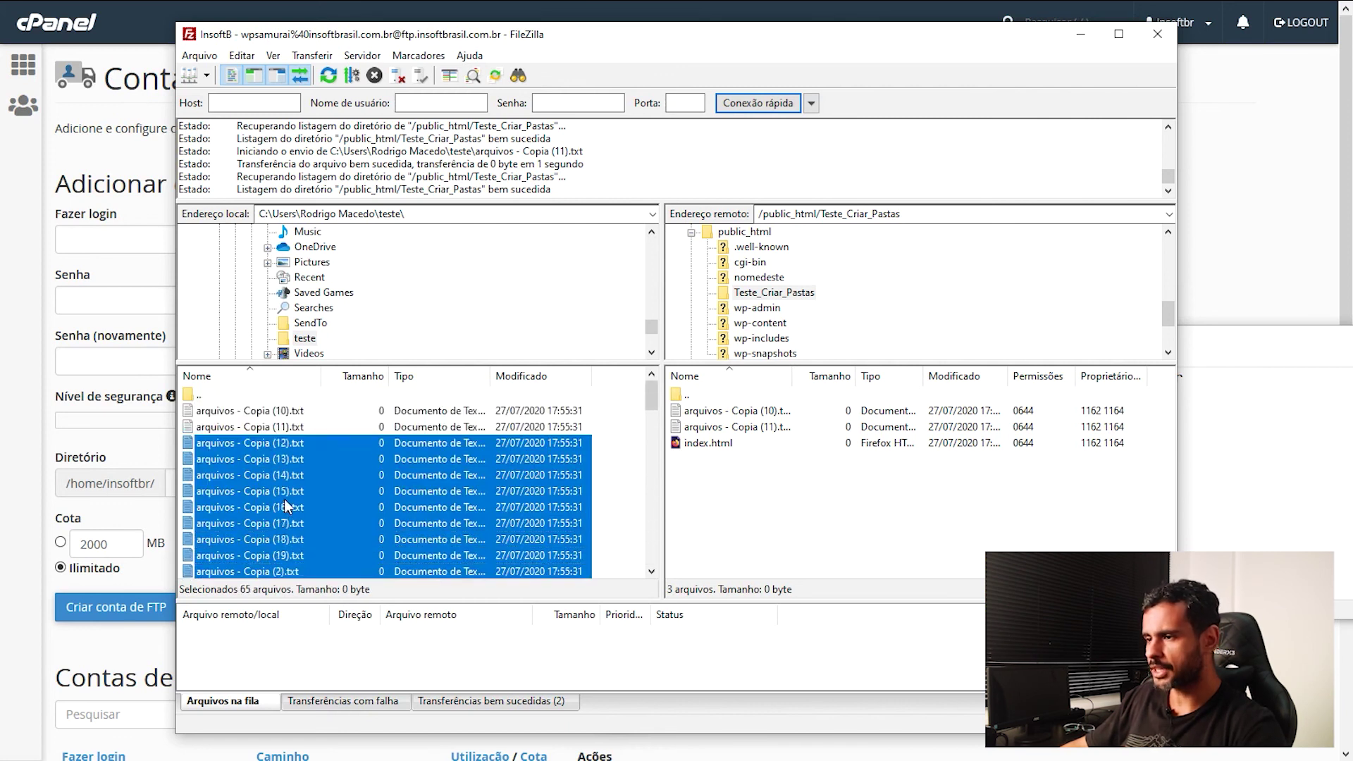
left_click_drag(250, 476, 751, 510)
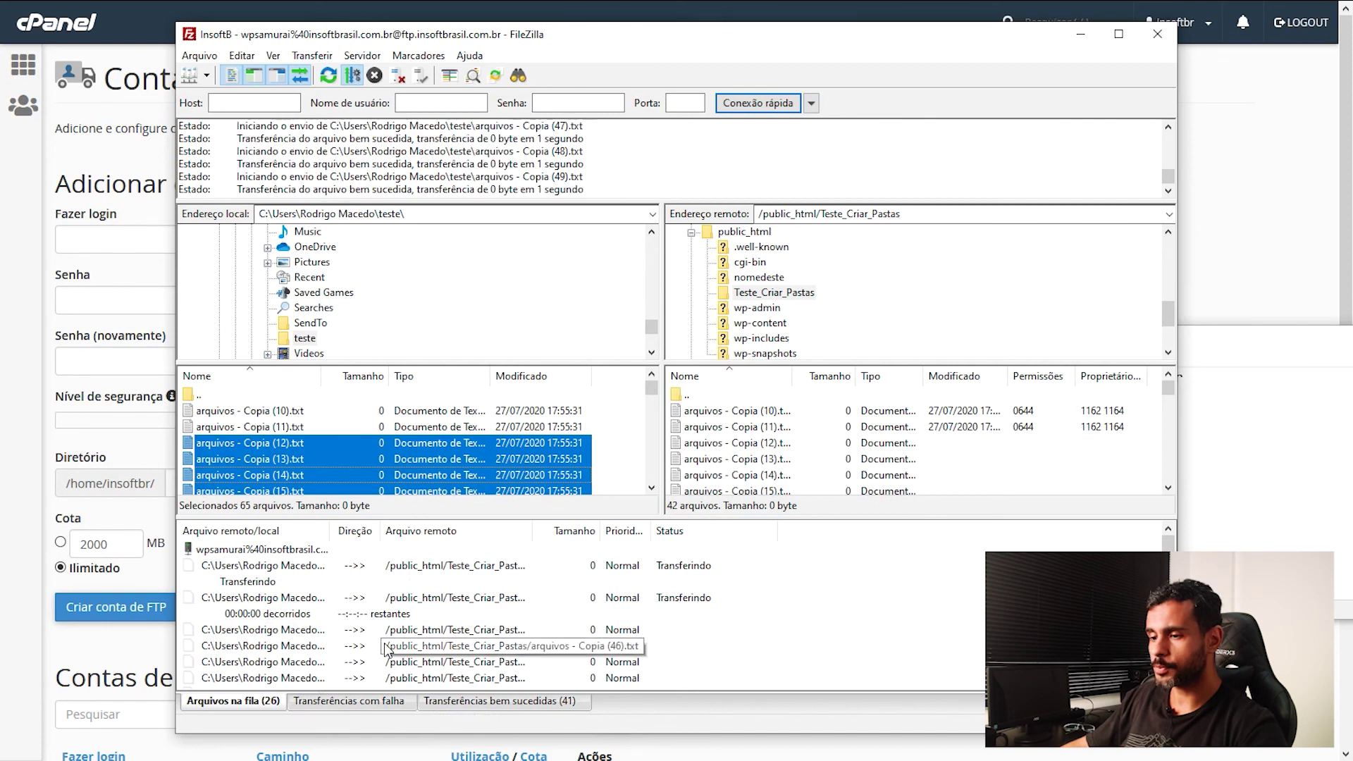
Check the failed transfers and the file queue, and shrink the queue area to enlarge the file lists
left_click(444, 705)
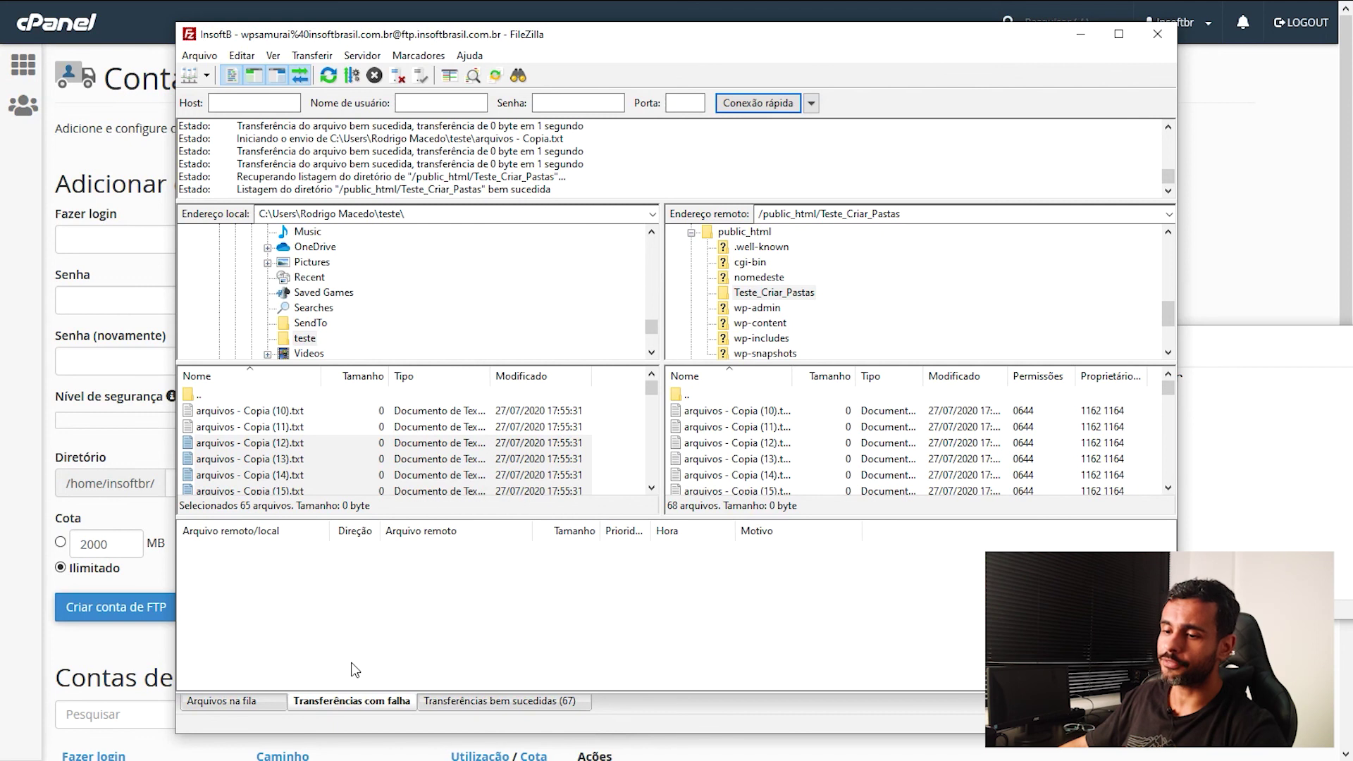
left_click(233, 702)
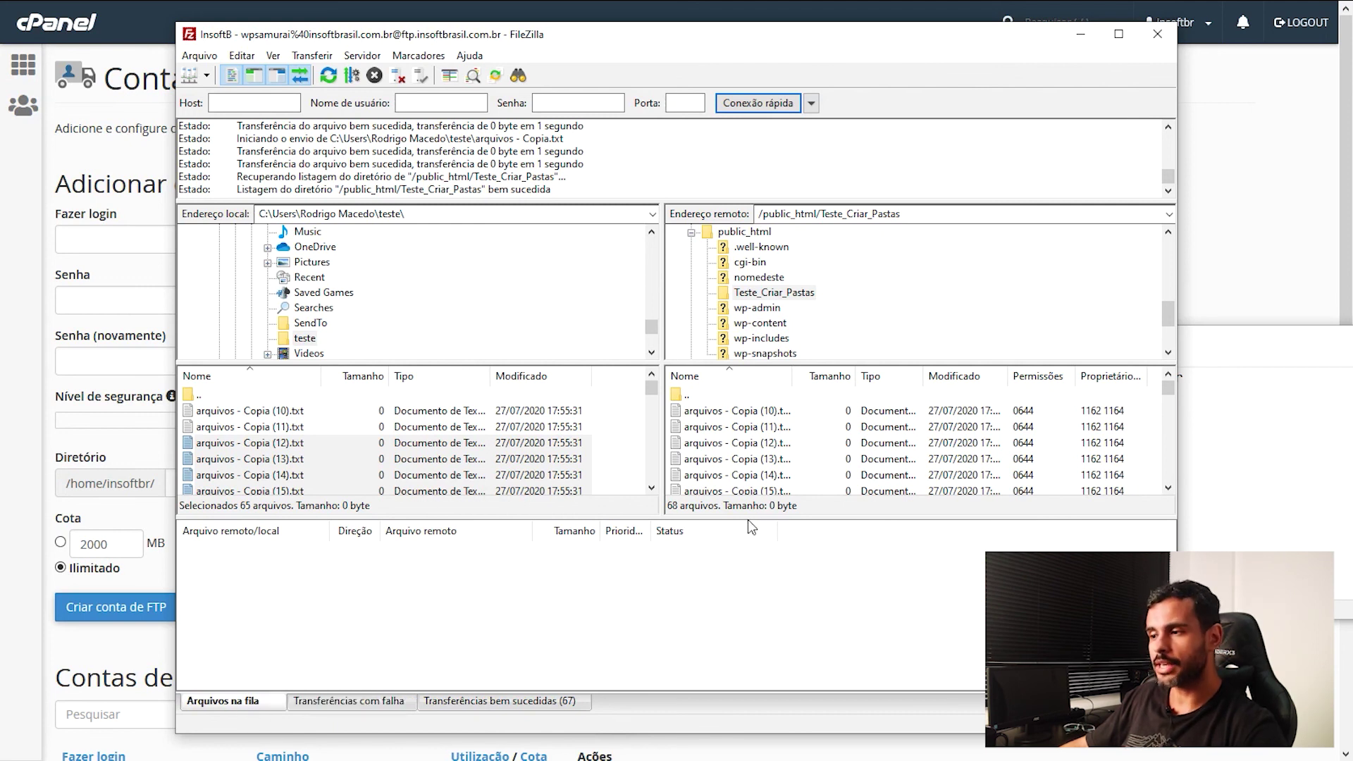
left_click_drag(745, 520, 746, 575)
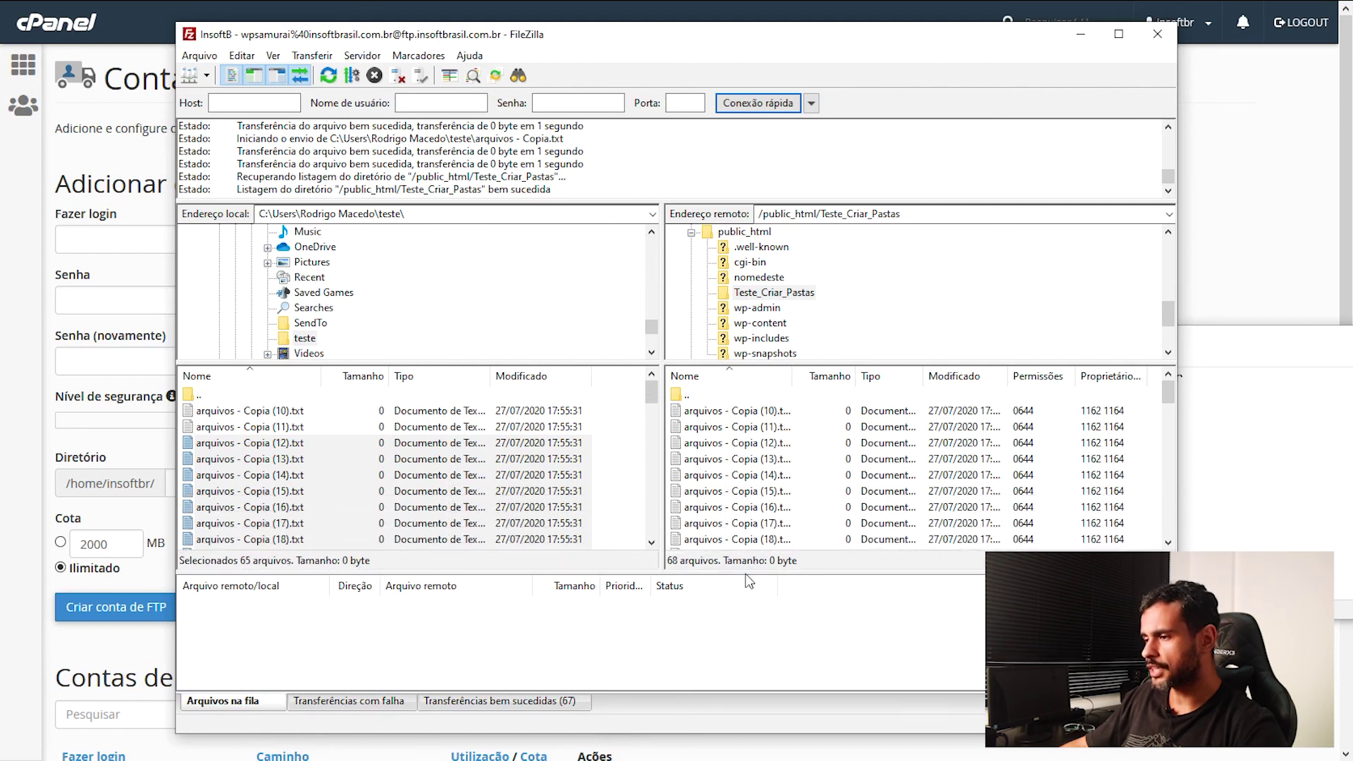
Look through the uploaded text files in Teste_Criar_Pastas and go back up to the public_html directory
left_click(766, 415)
scroll(768, 437, "down", 13)
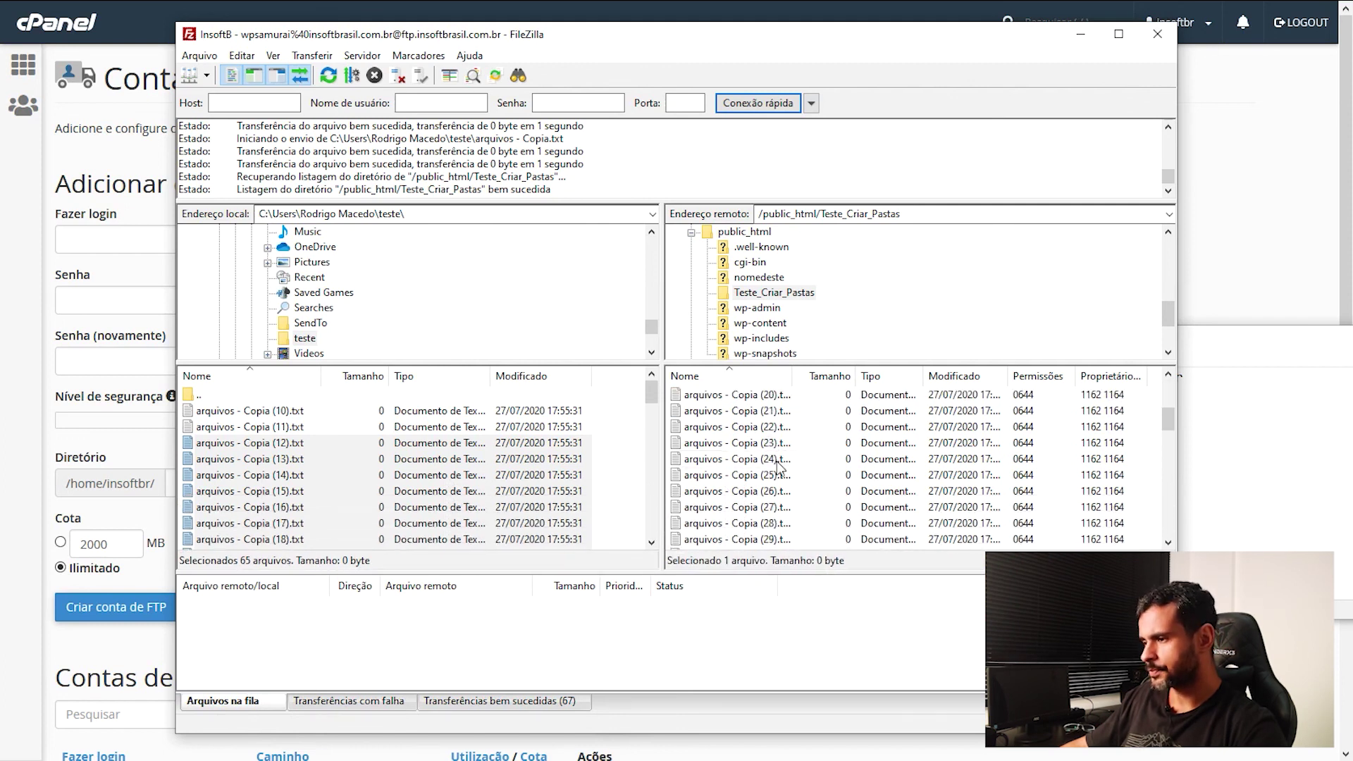
scroll(778, 479, "up", 13)
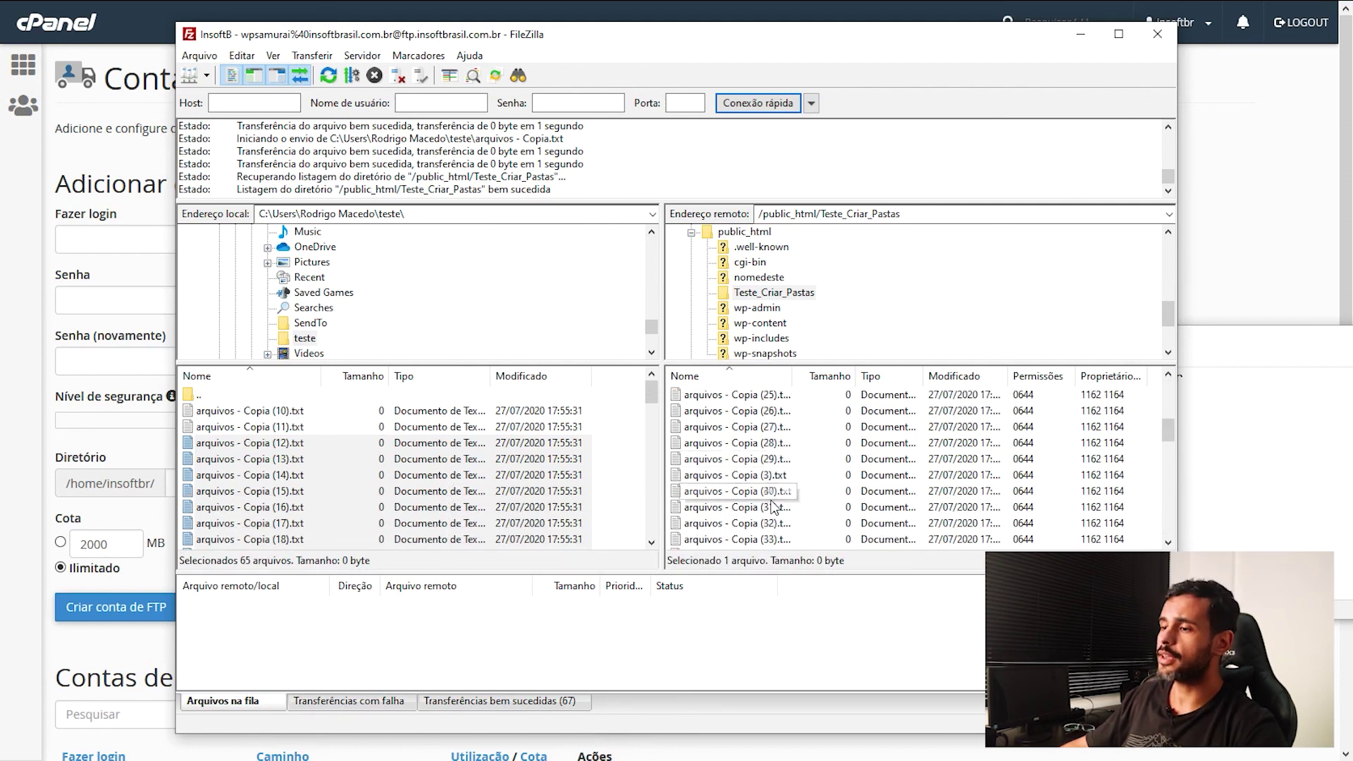
double_click(703, 401)
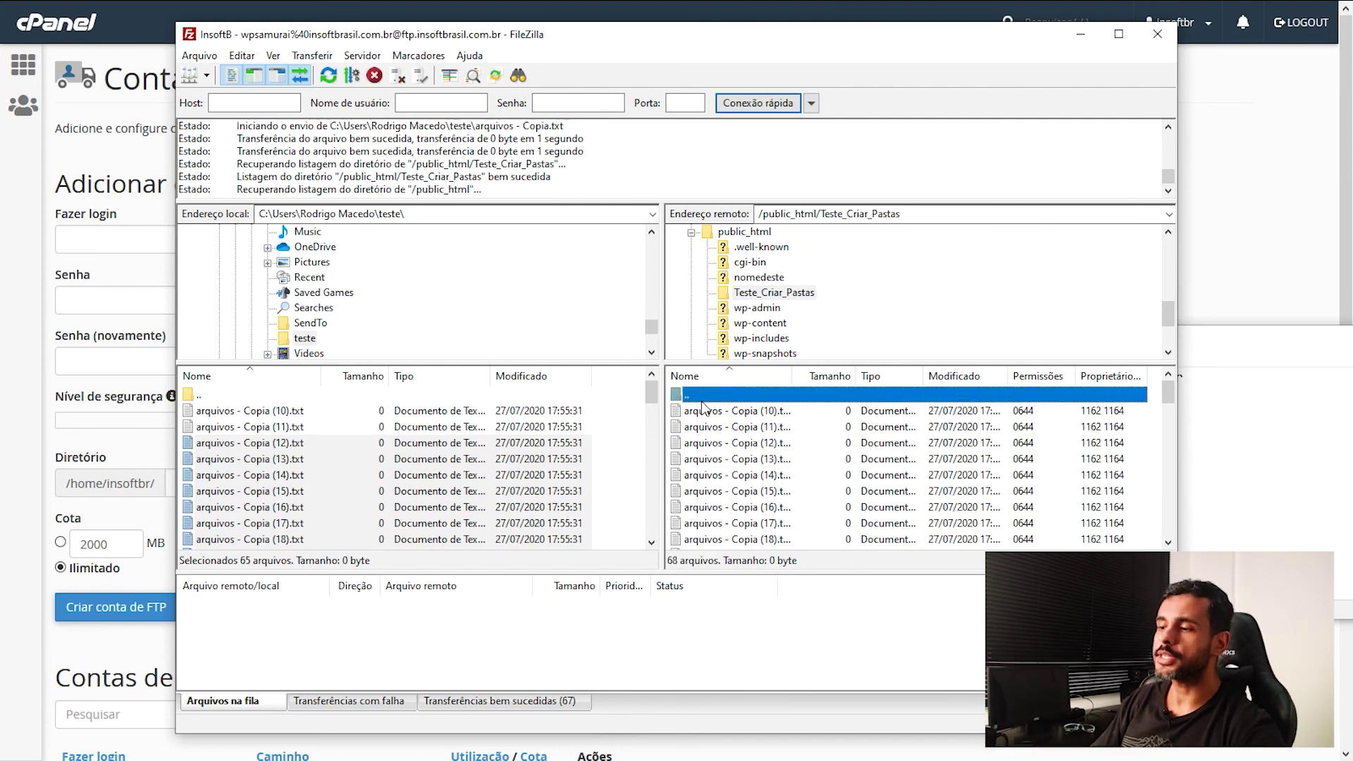